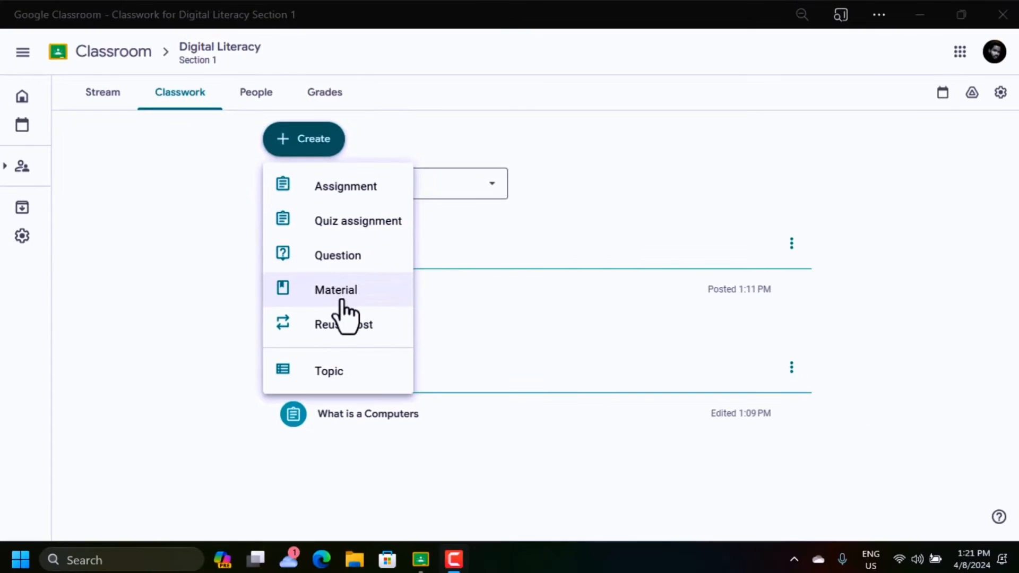
- View the people list of the Digital Literacy class and select all its students
click(256, 94)
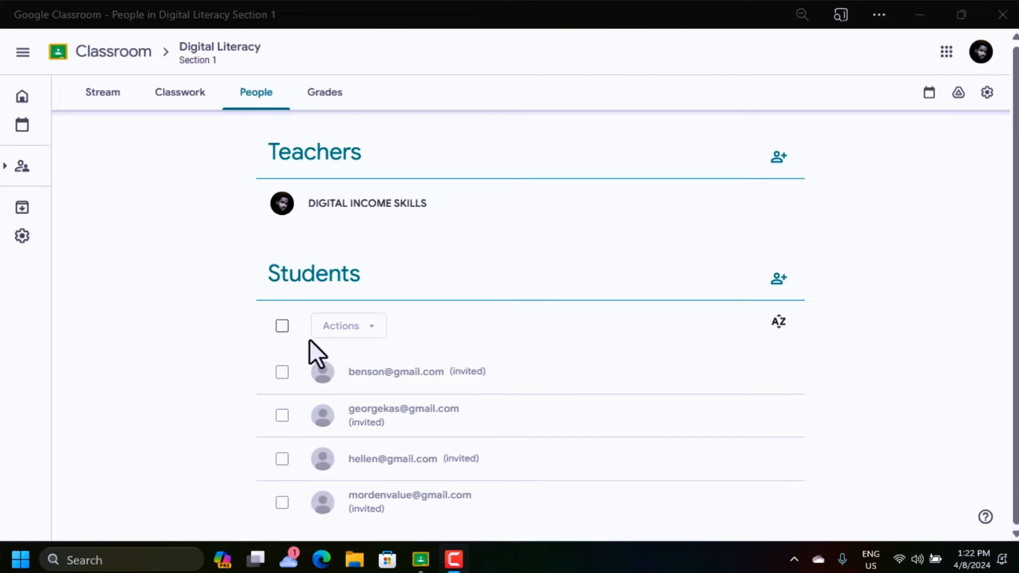
click(282, 325)
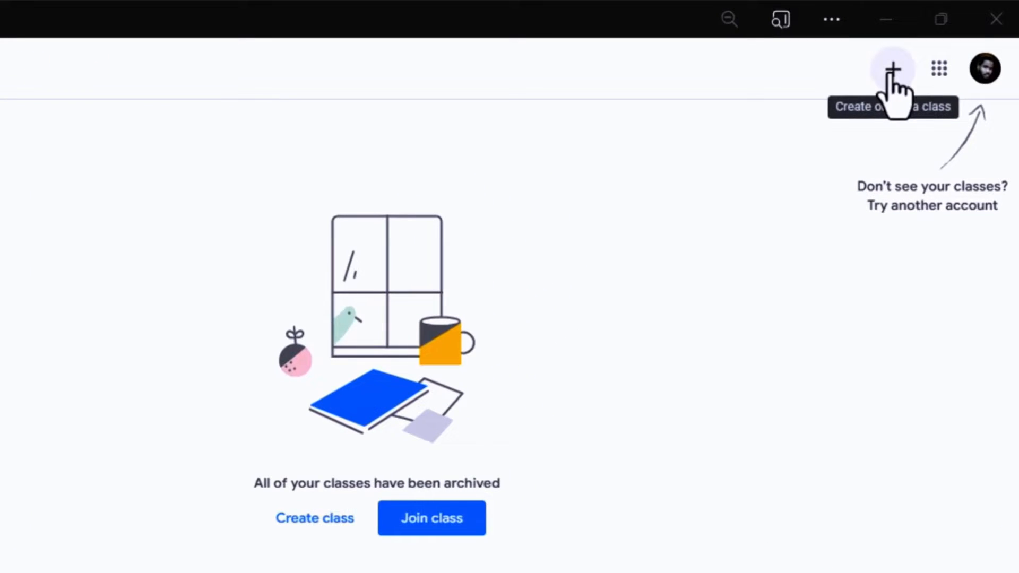
- Start creating a new class and accept the notice about not using Classroom at a school with students
click(893, 69)
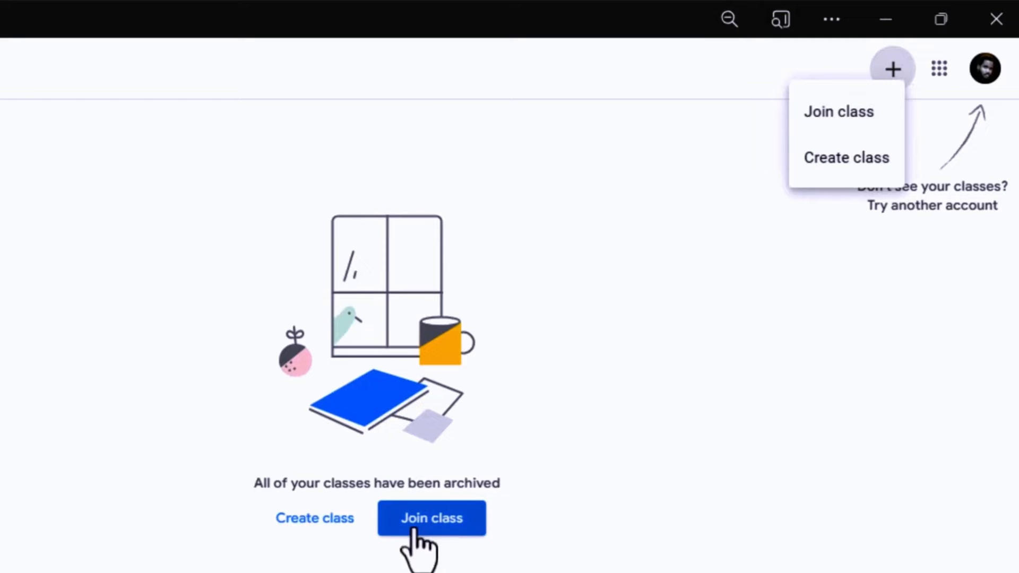
click(850, 160)
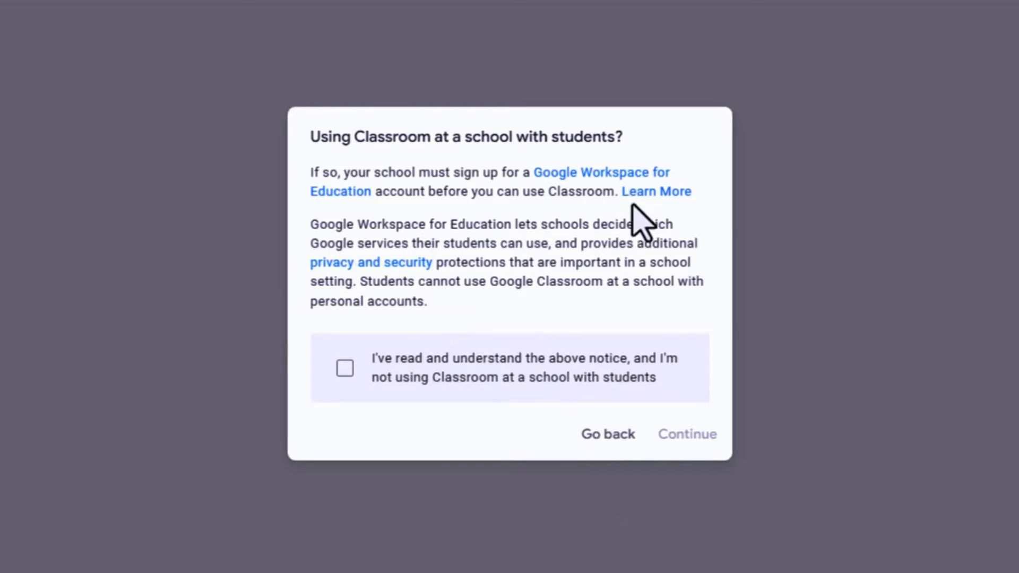
click(346, 370)
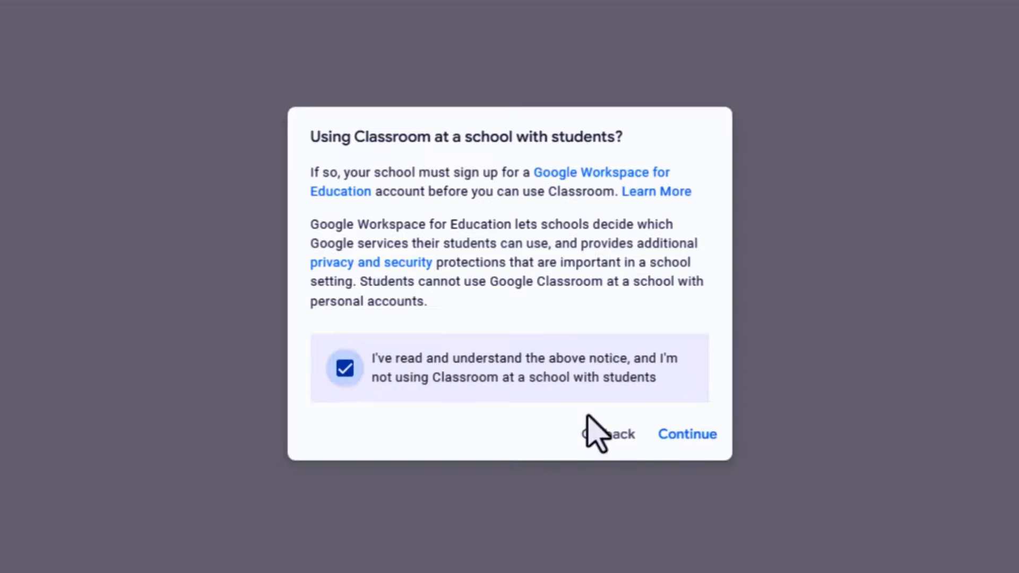
click(688, 436)
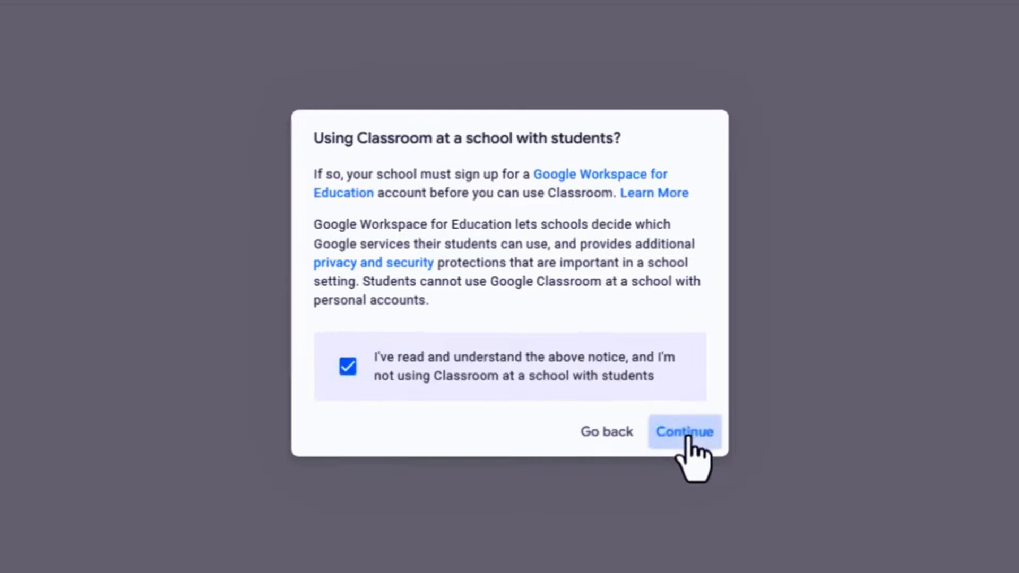
- Create the class with the name Cmputer Science, section Section 1, subject ICT Room and room 123
click(427, 179)
text(Cmputer S)
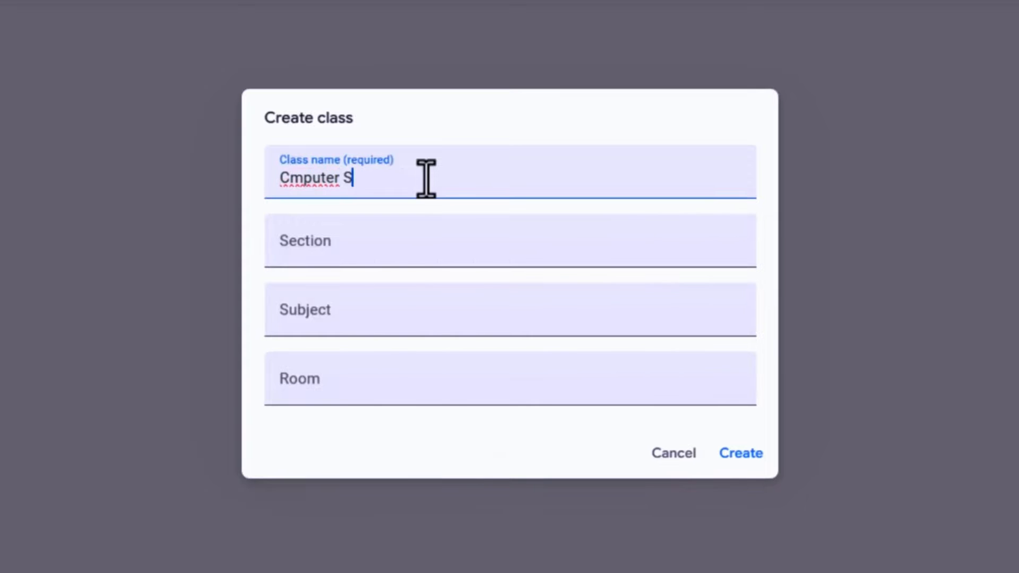
text(cience)
click(444, 236)
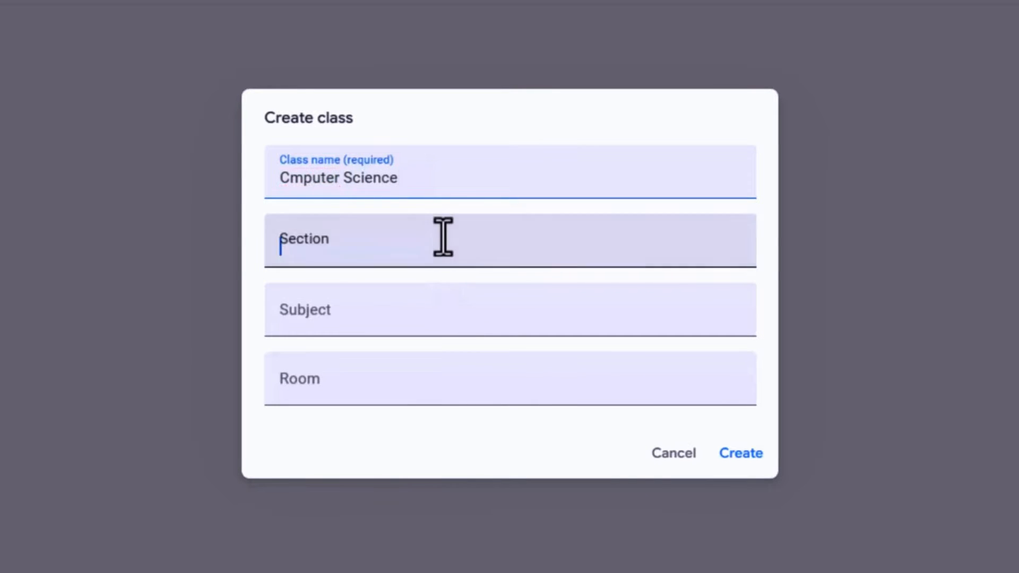
text(Sec)
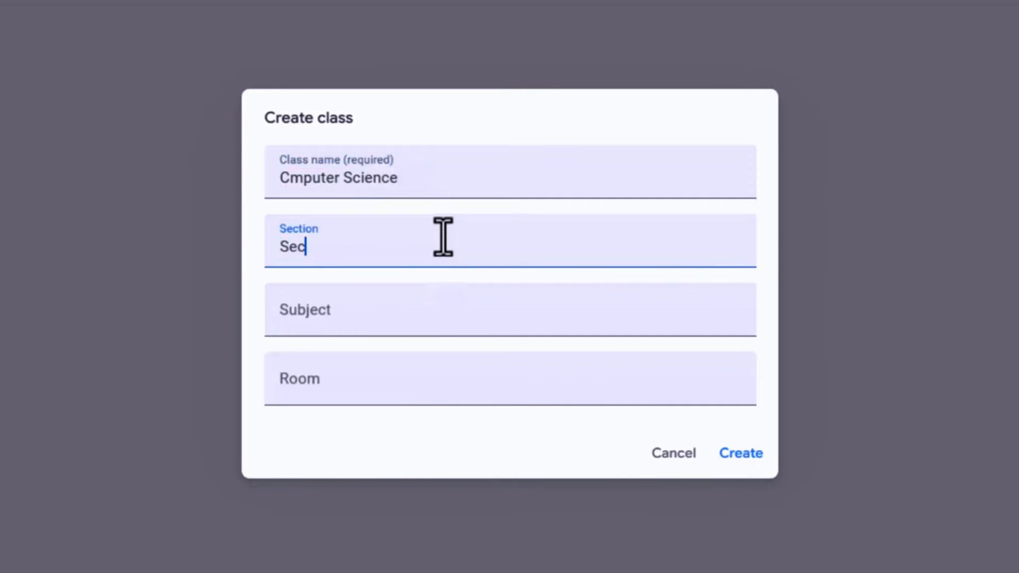
text(tion 1)
click(384, 308)
text(ICT Room)
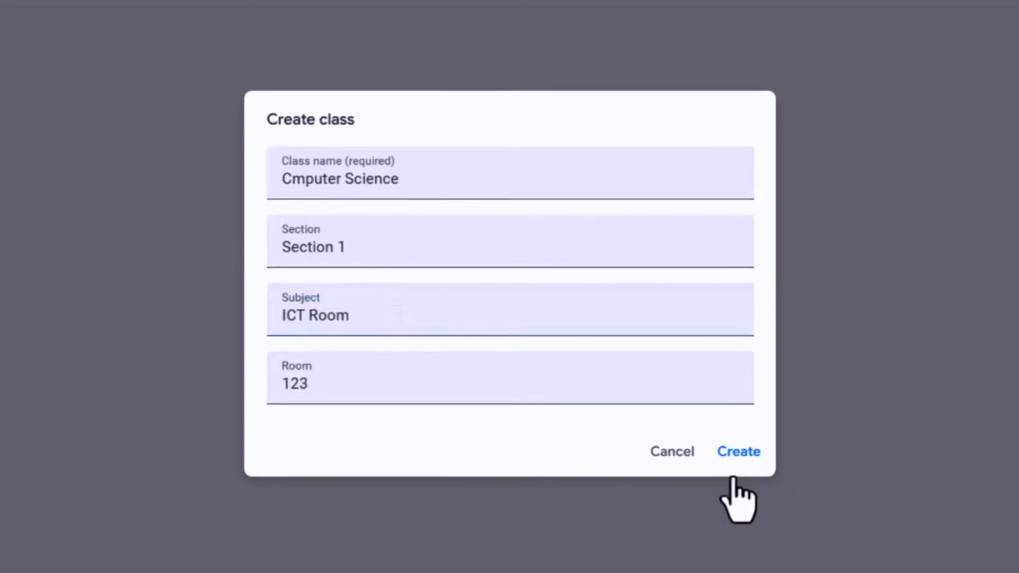
click(738, 455)
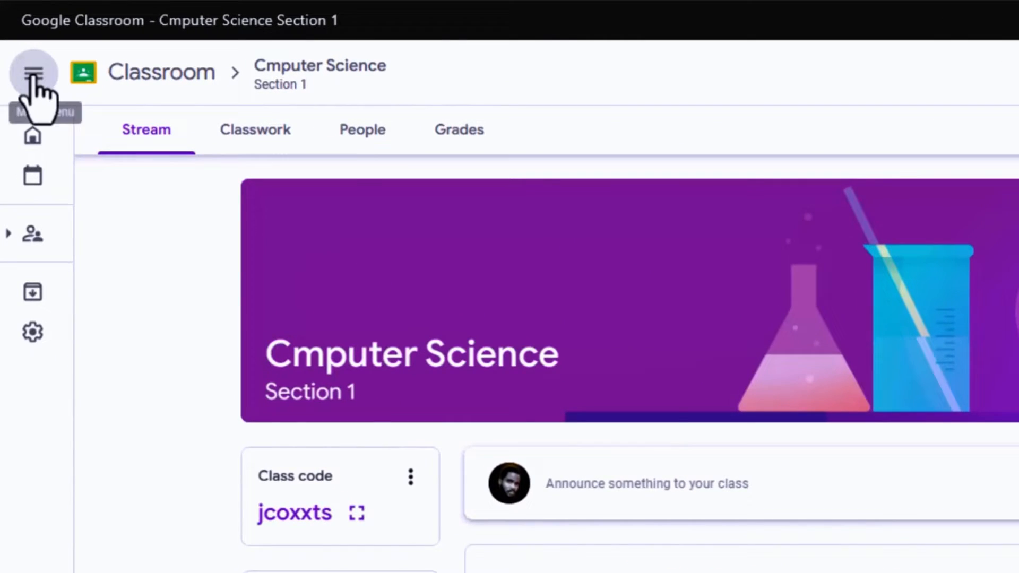
- Expand the main navigation and look through the new class's classwork creation options, people and grades pages
click(33, 74)
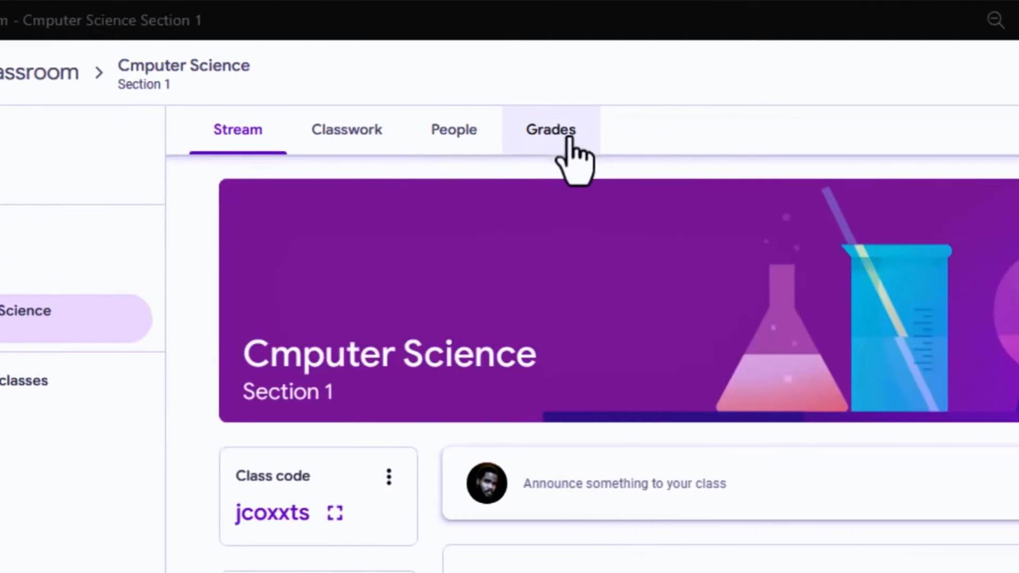
click(357, 137)
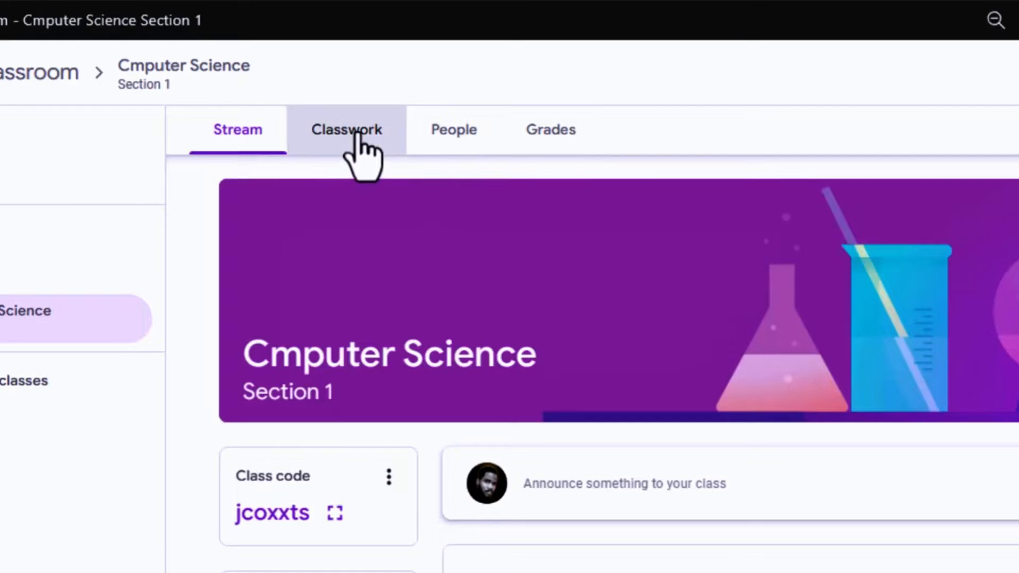
click(408, 195)
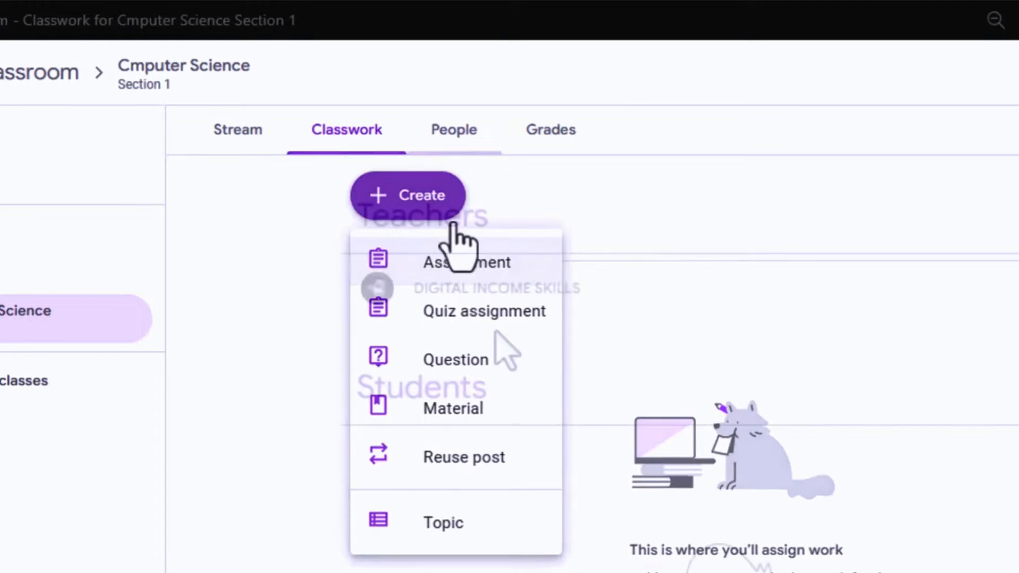
click(455, 135)
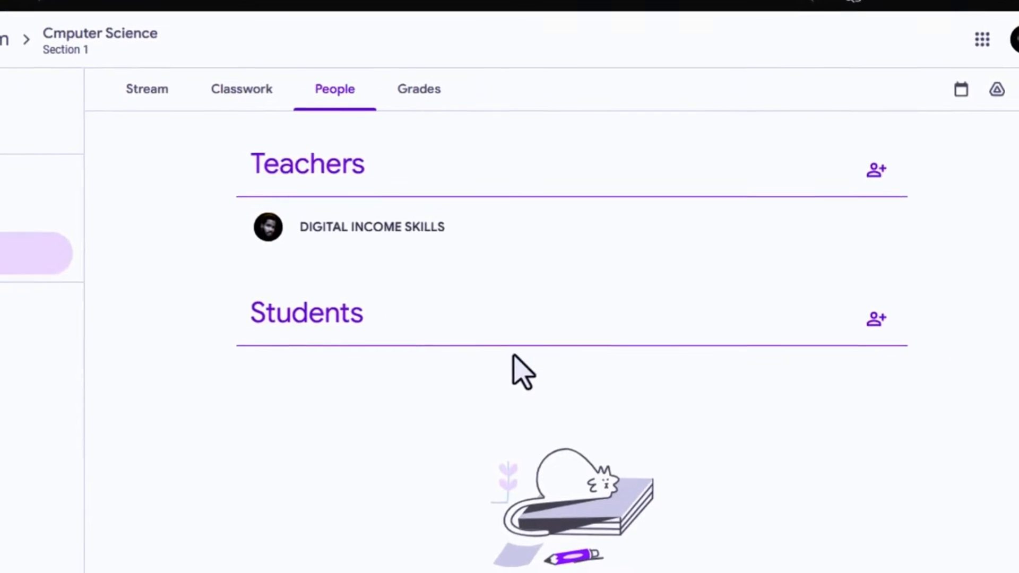
click(399, 90)
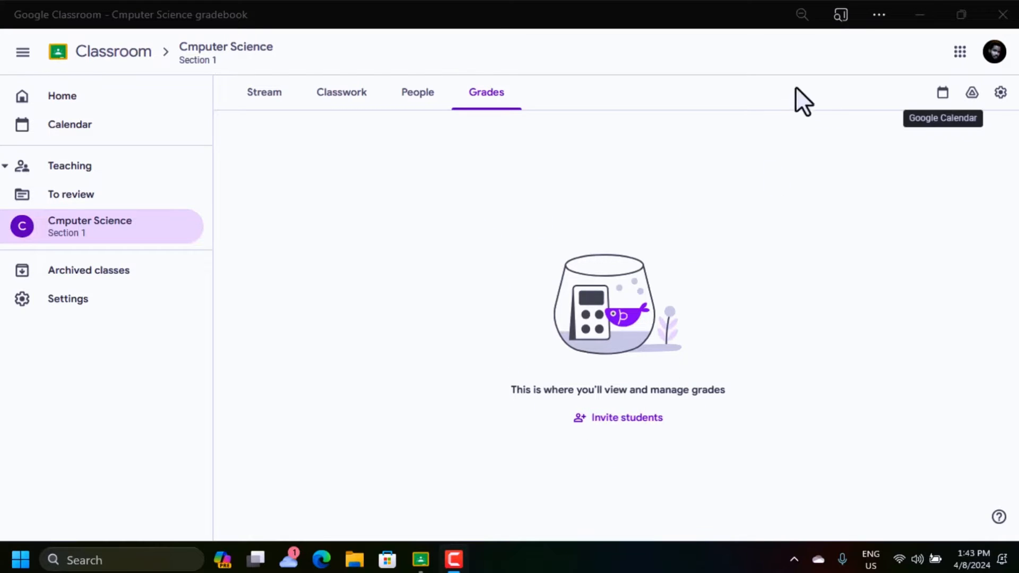
- Open the class settings and review the name, description, section, room and subject fields in the class details
click(1001, 93)
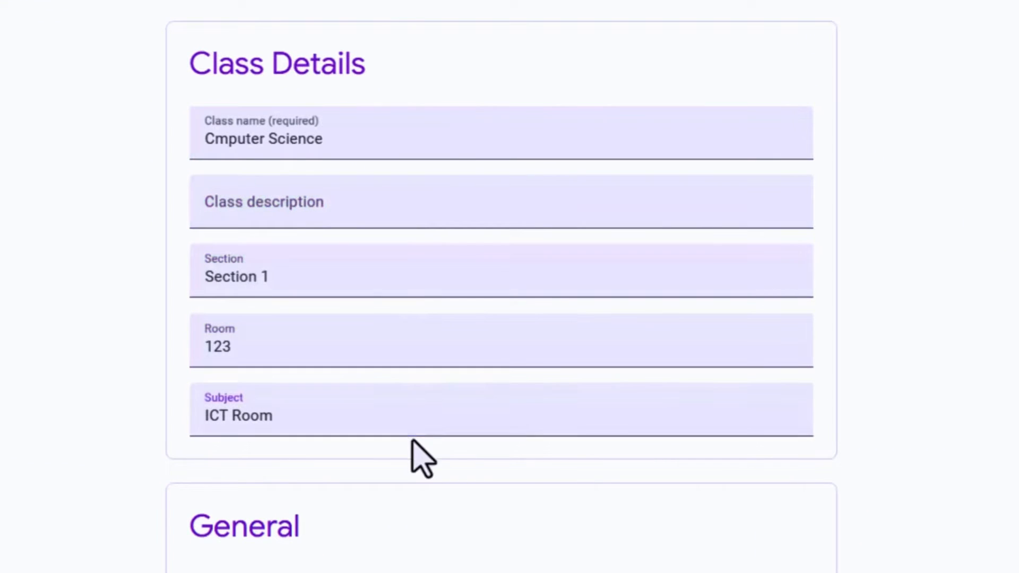
click(217, 122)
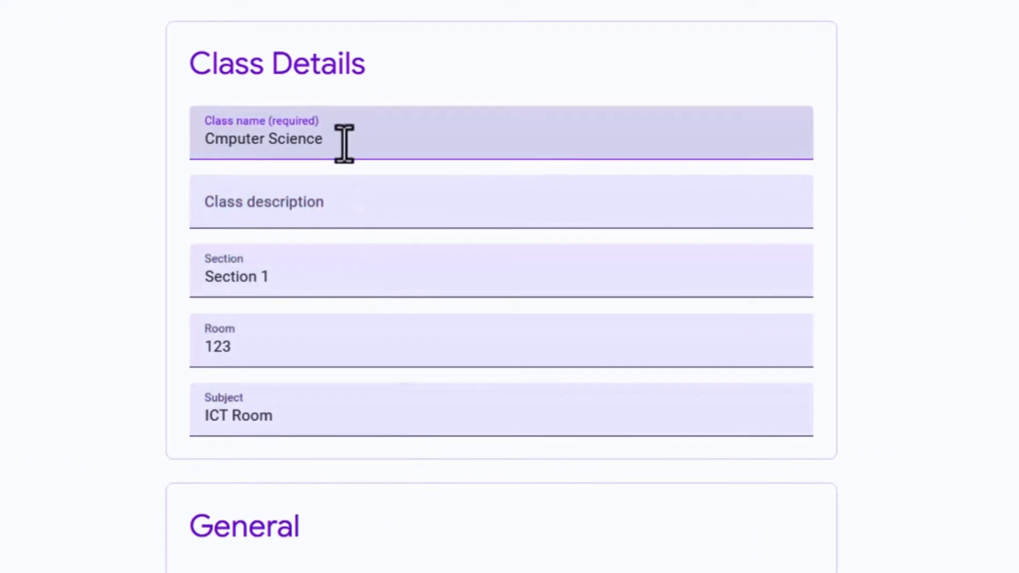
click(232, 211)
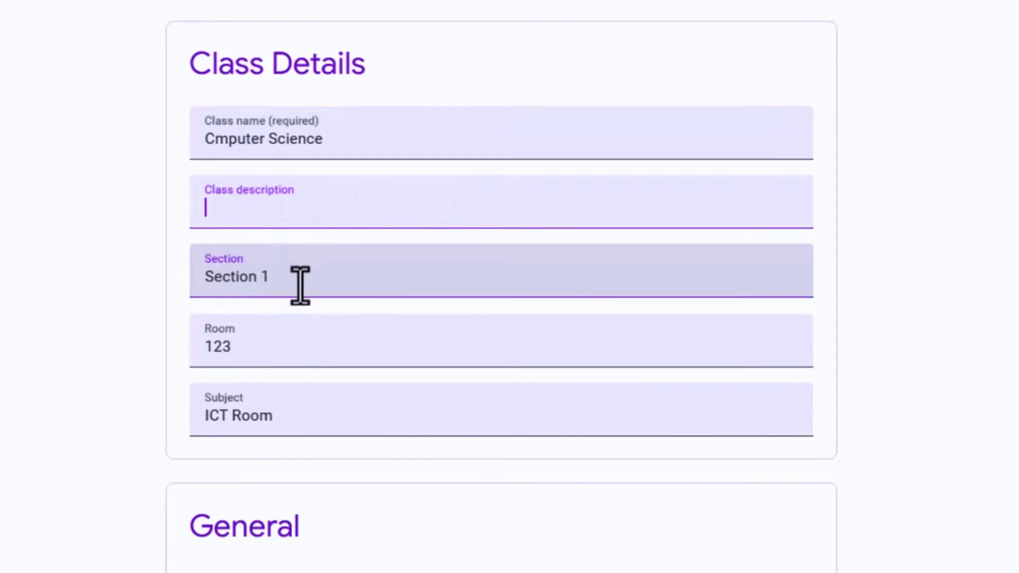
click(281, 358)
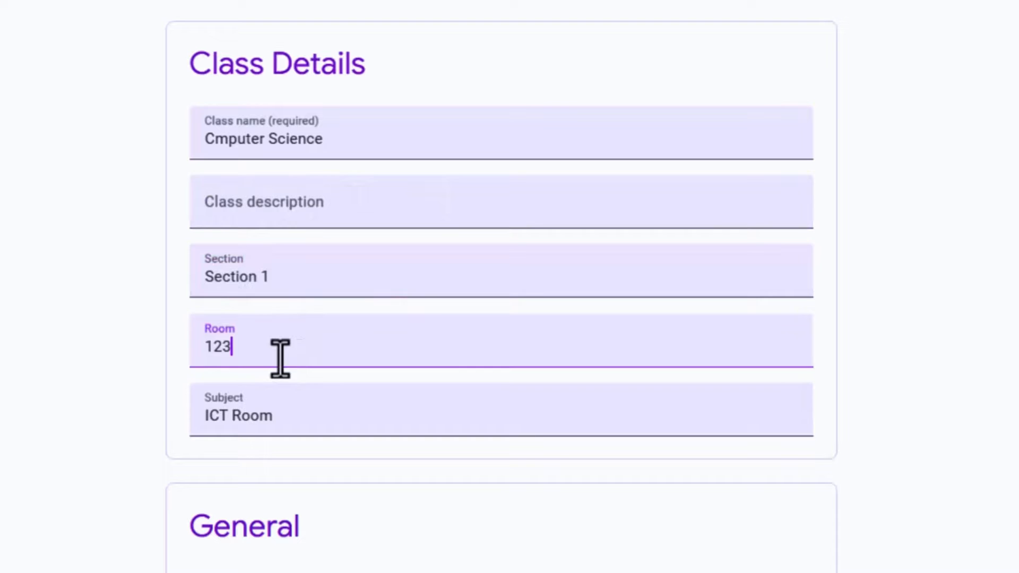
double_click(205, 350)
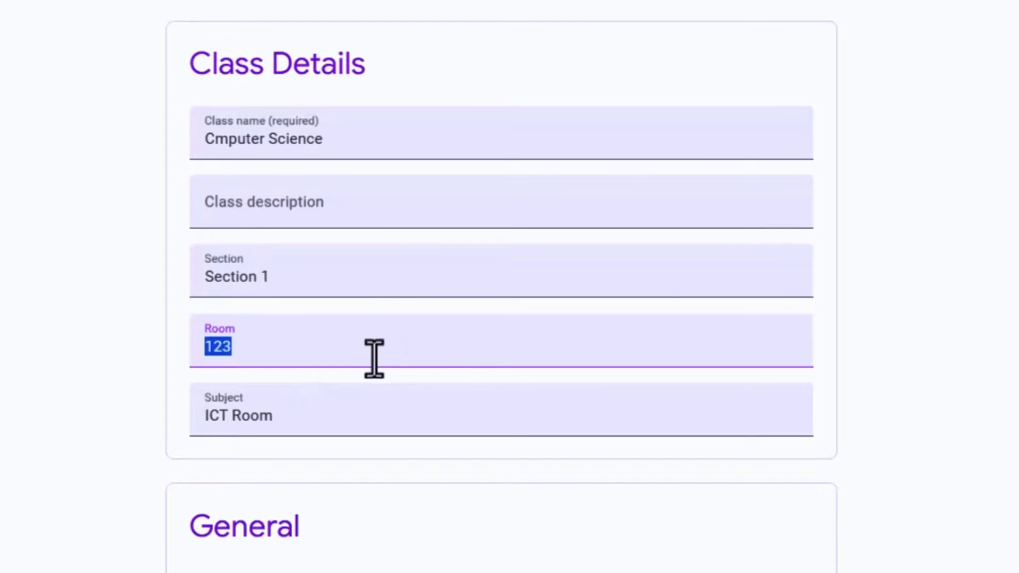
click(268, 417)
- Examine the options for managing the class's invite codes in the general settings
scroll(327, 383, down, 7)
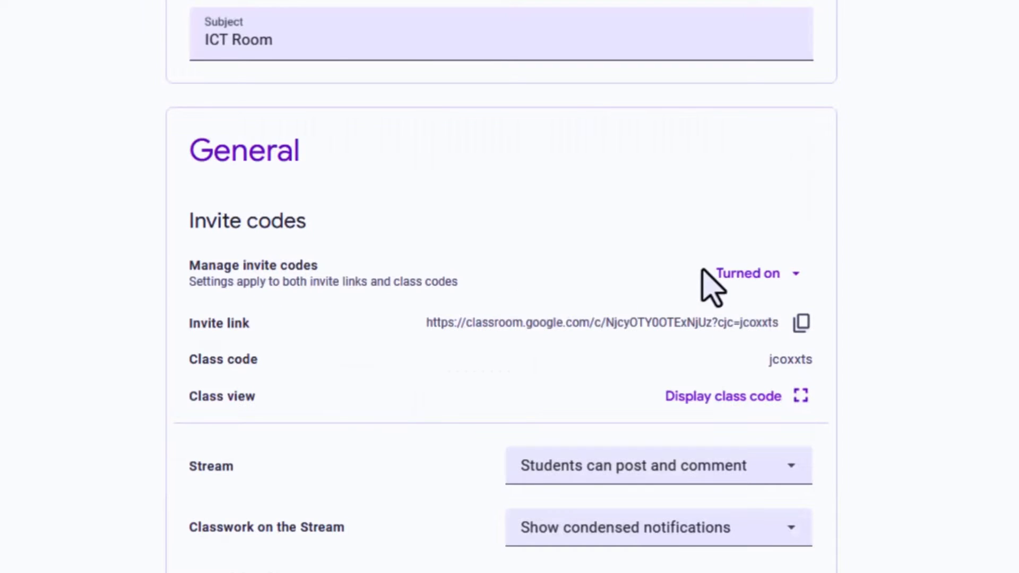
click(764, 275)
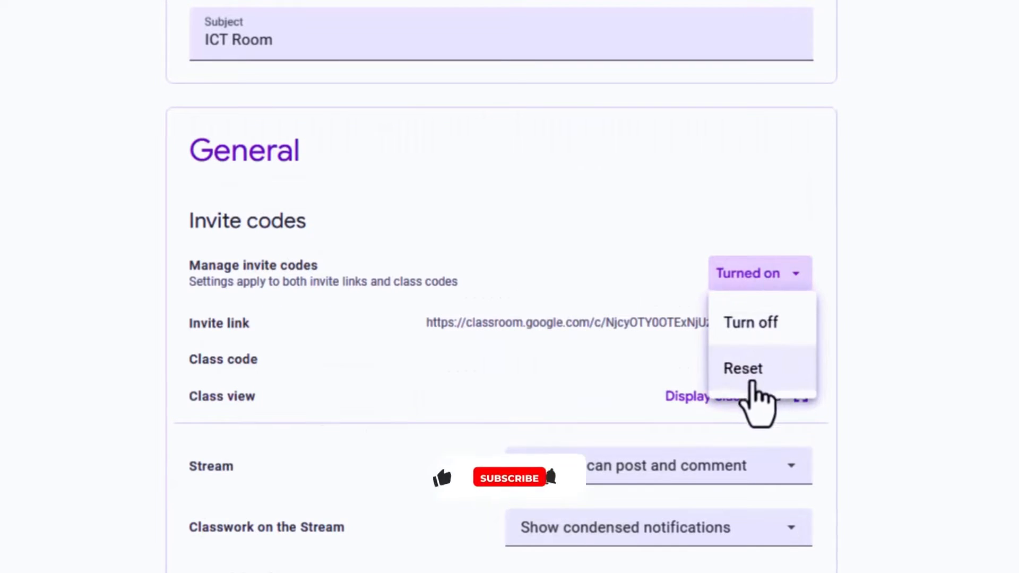
click(654, 276)
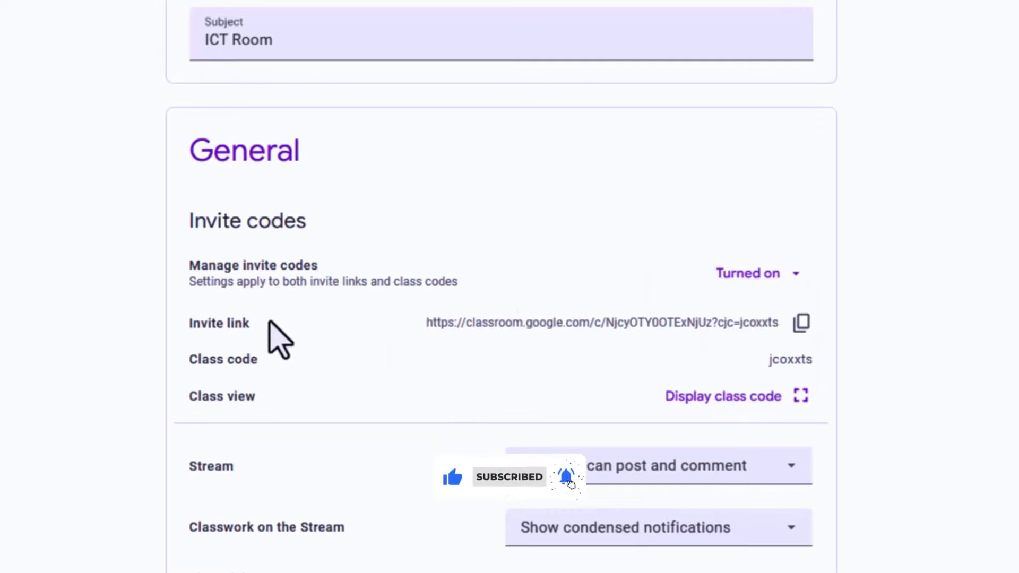
- Copy the class invite link and display the class code in the class view
click(800, 332)
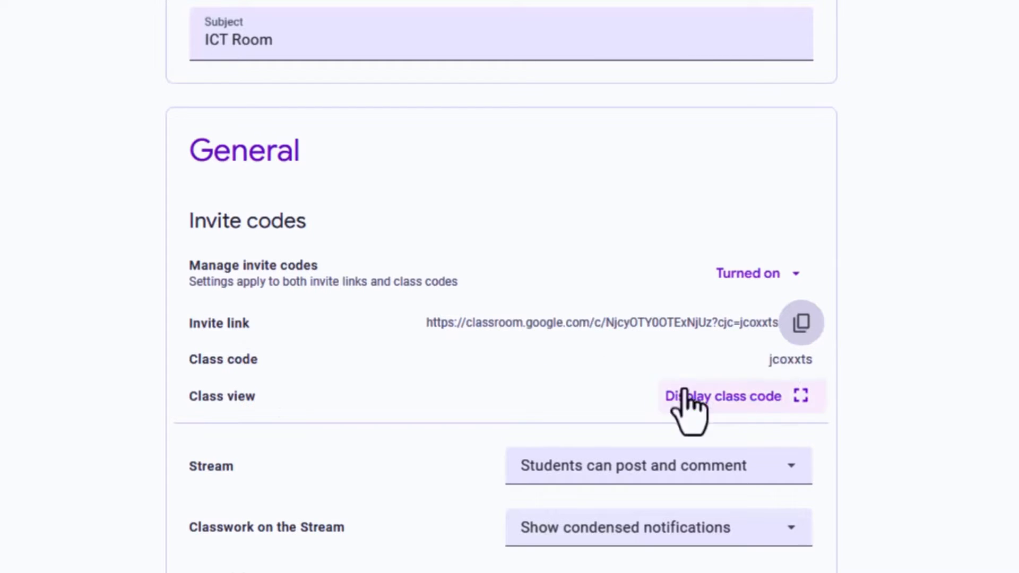
click(770, 404)
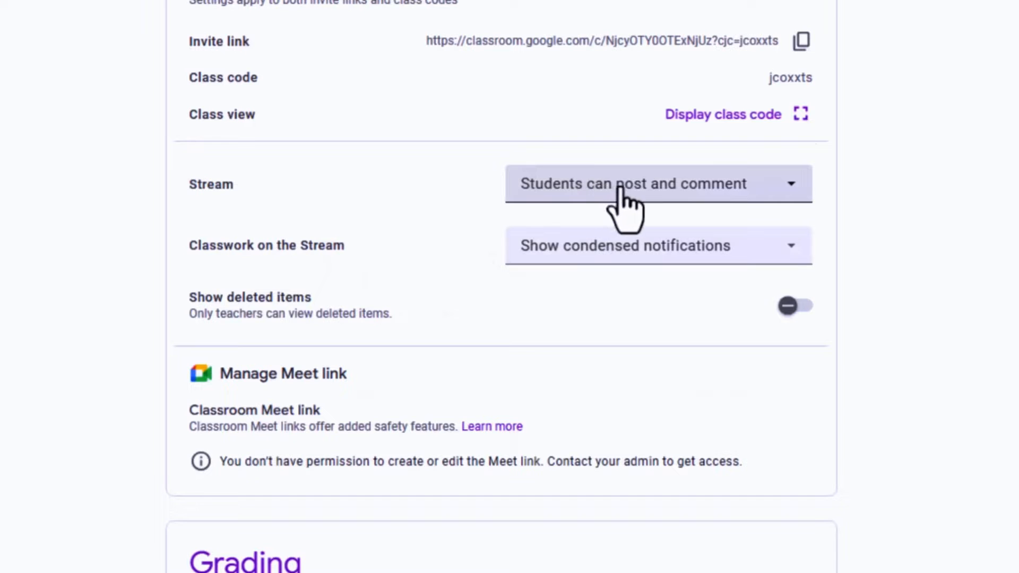
- Examine the choices for student posting on the stream and for classwork notifications on the stream
click(790, 183)
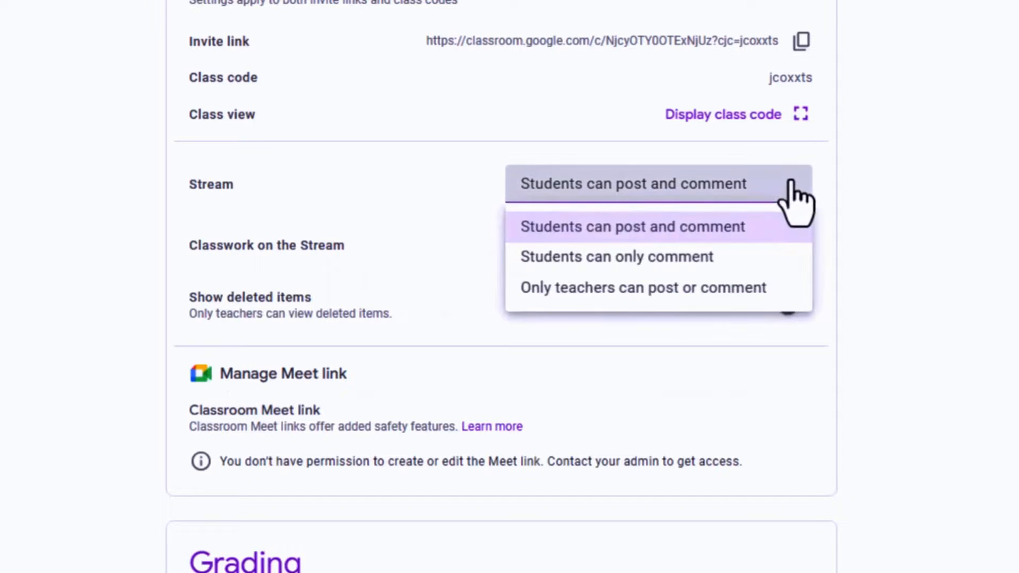
click(791, 183)
click(786, 189)
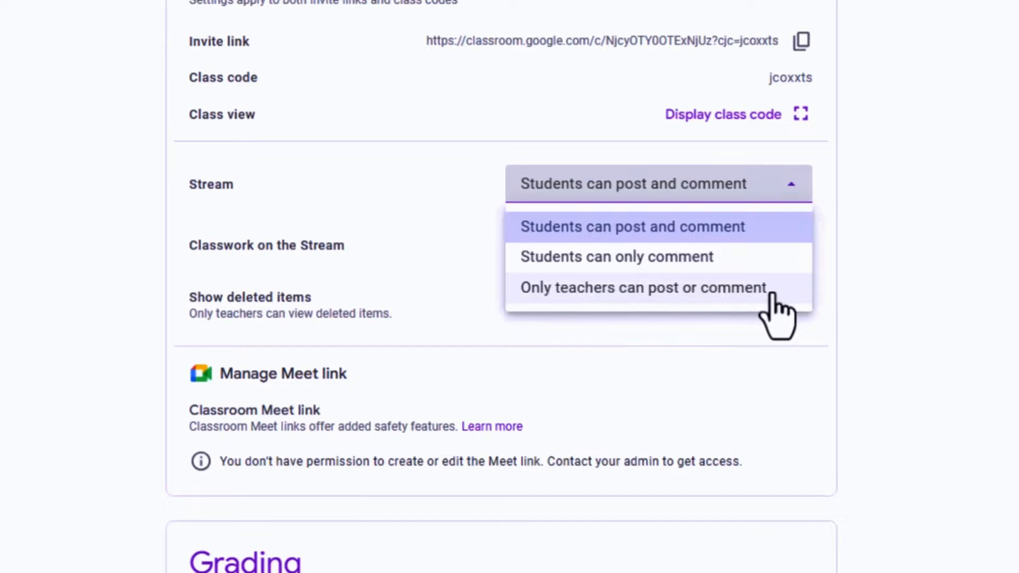
click(466, 247)
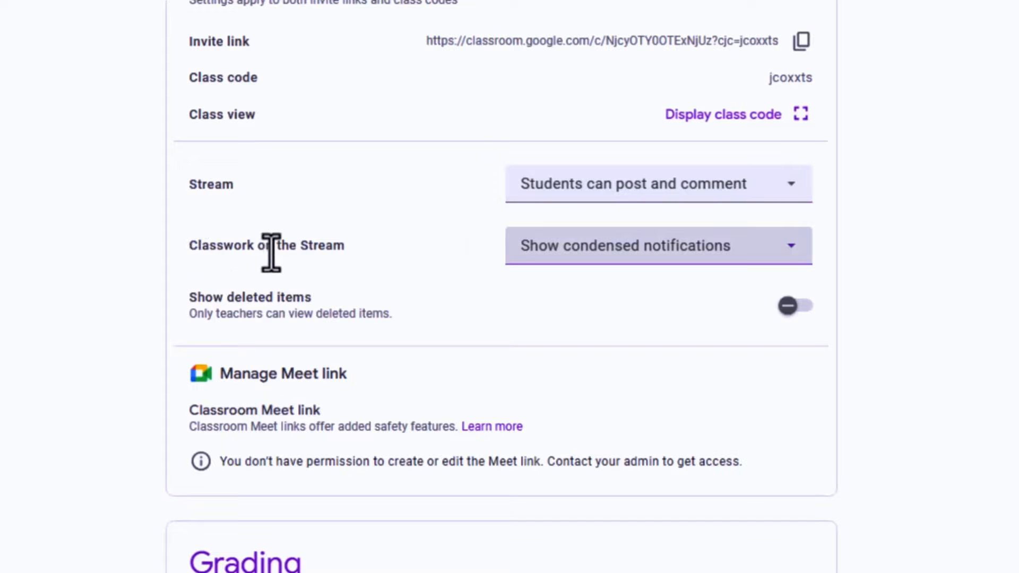
click(739, 256)
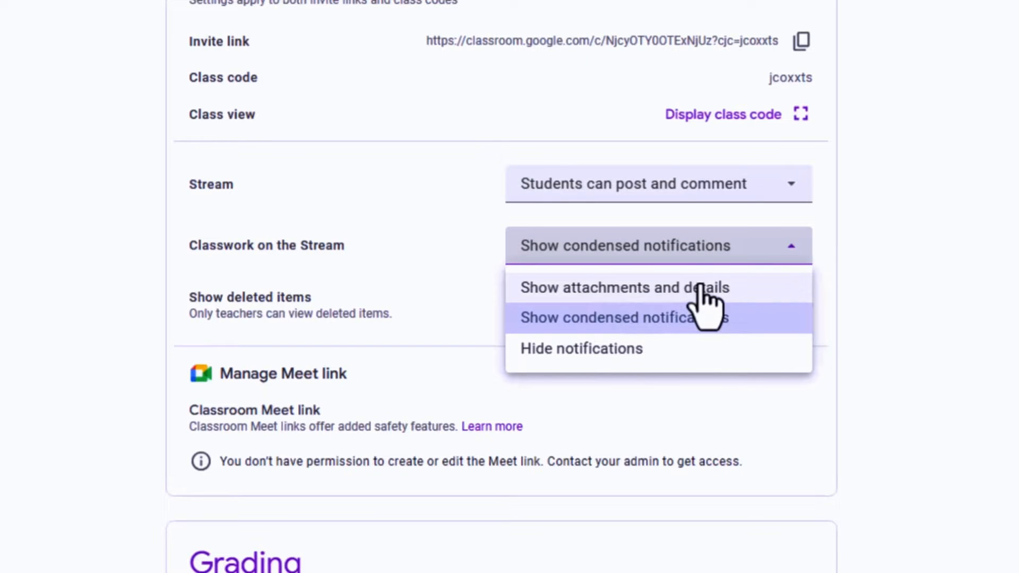
- Turn the display of deleted items on and back off
scroll(377, 177, down, 4)
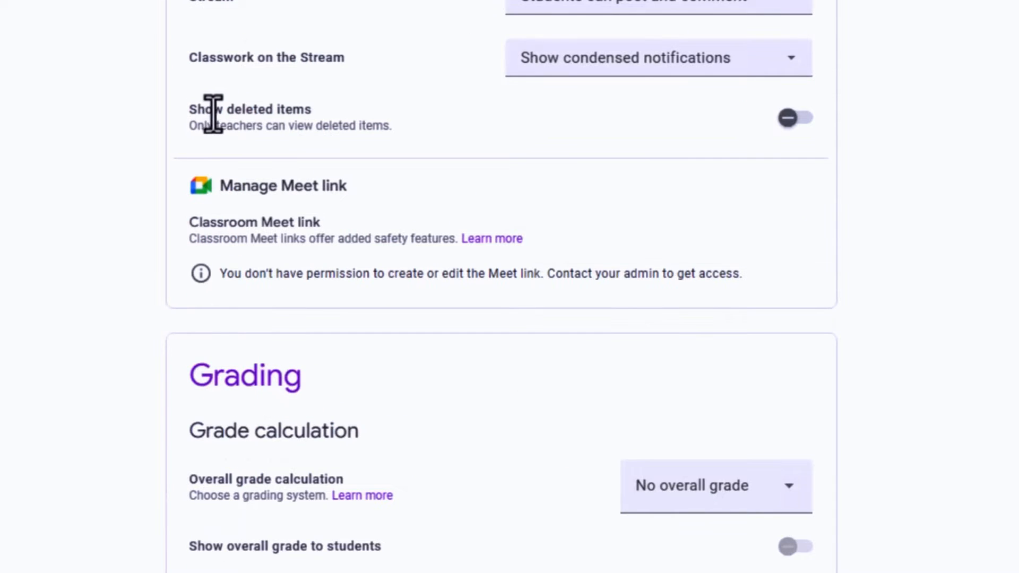
click(788, 118)
click(794, 120)
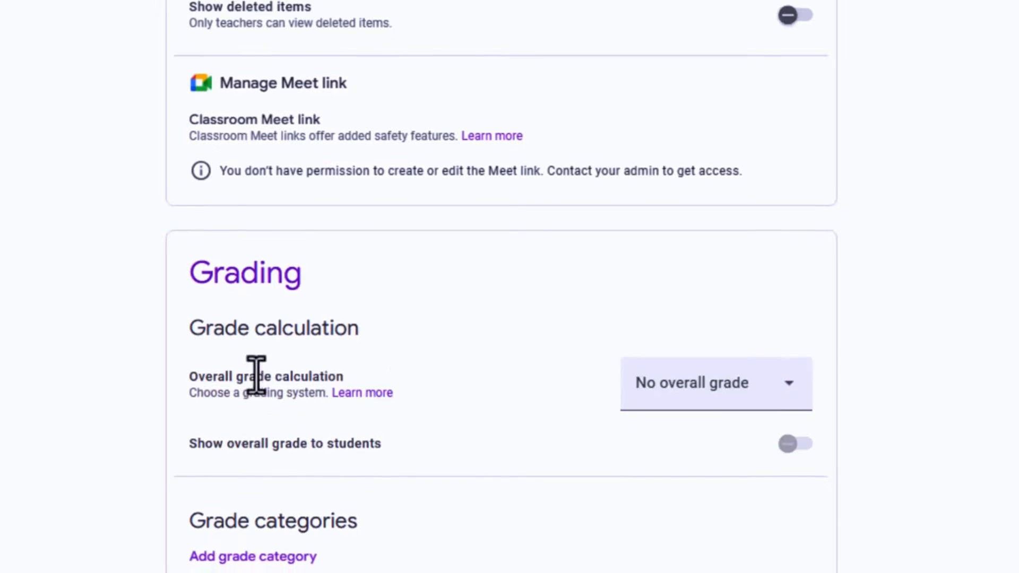
- Set the overall grade calculation to Total points in the grading settings
scroll(256, 375, down, 1)
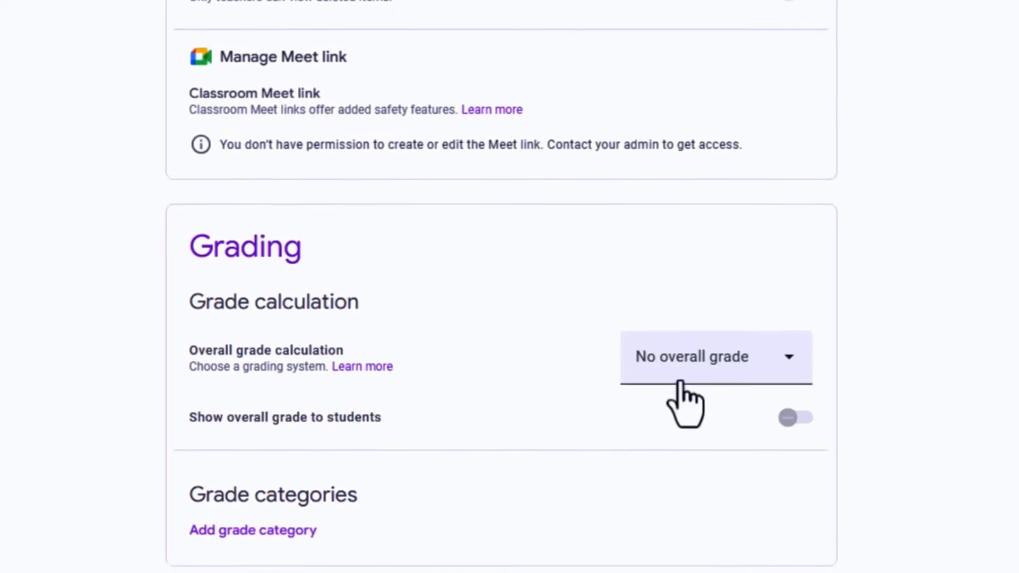
click(790, 372)
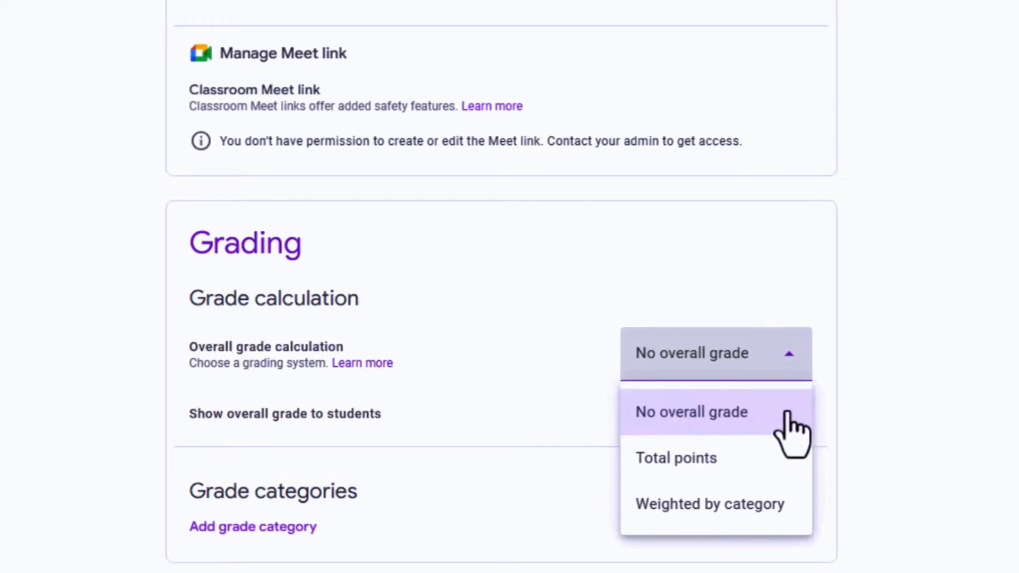
click(722, 460)
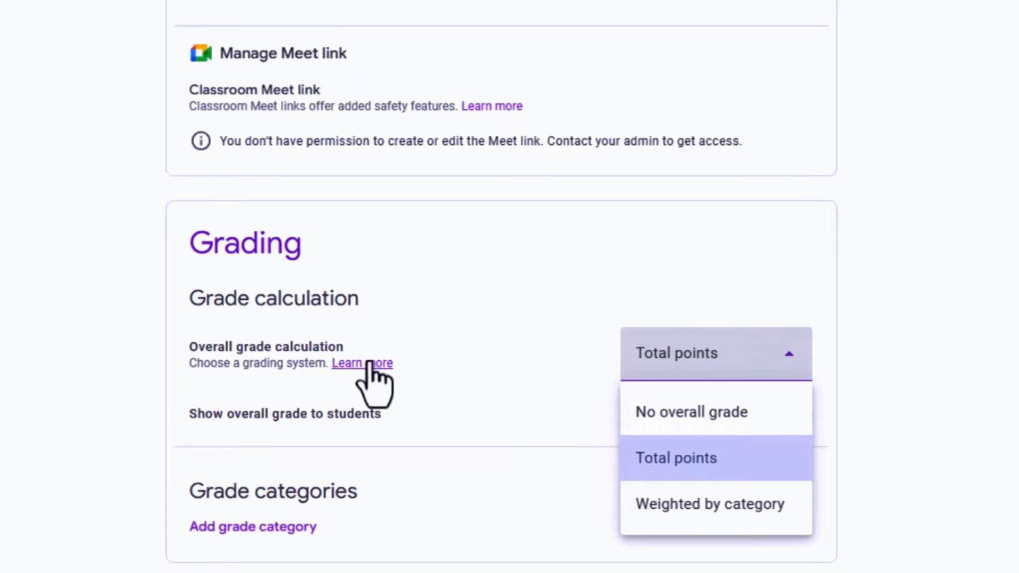
- Set the overall grade calculation to Weighted by category in the grading settings
click(700, 506)
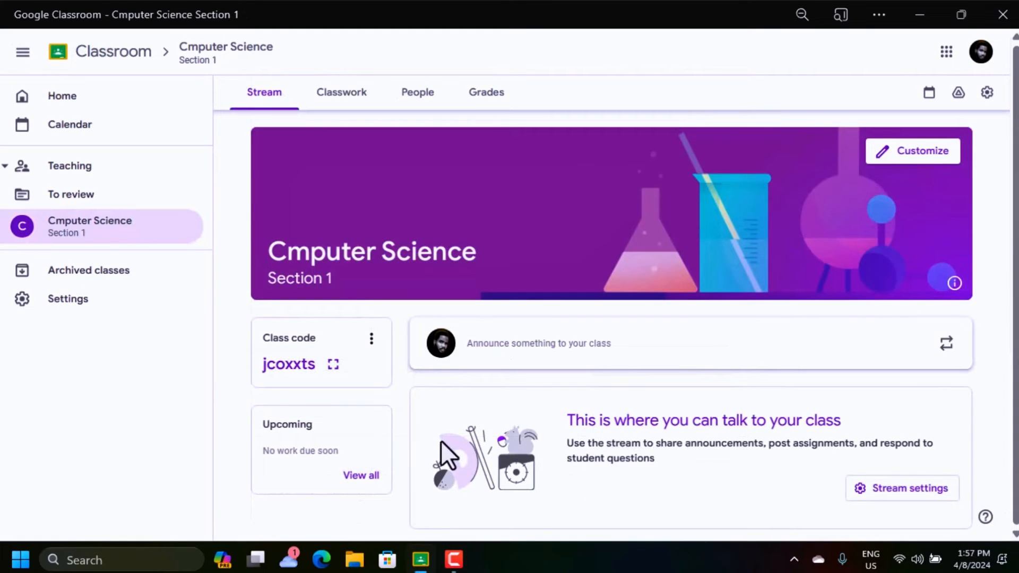
- Invite four students to the class by entering their e-mail addresses and sending the invitations
click(411, 95)
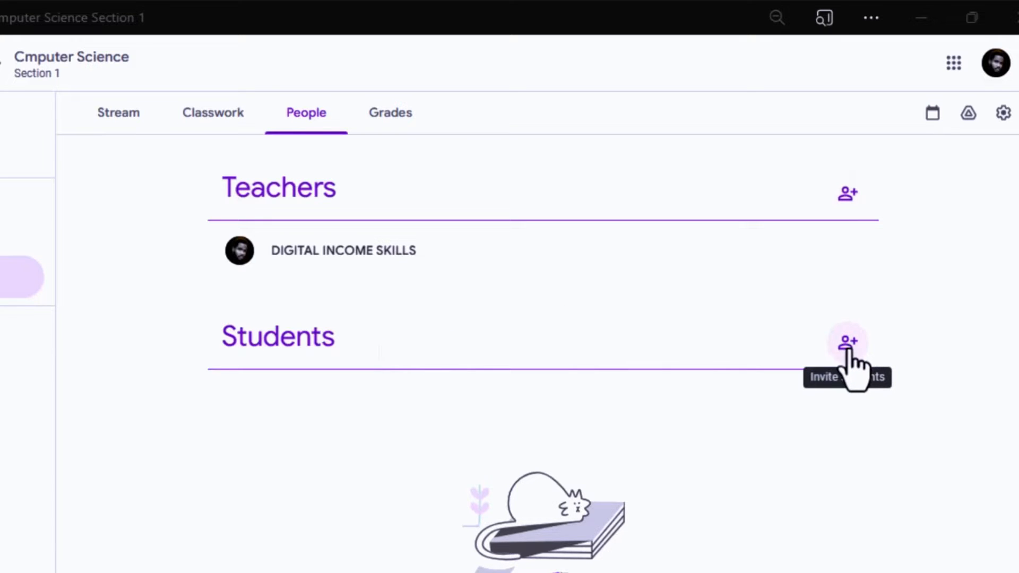
click(848, 350)
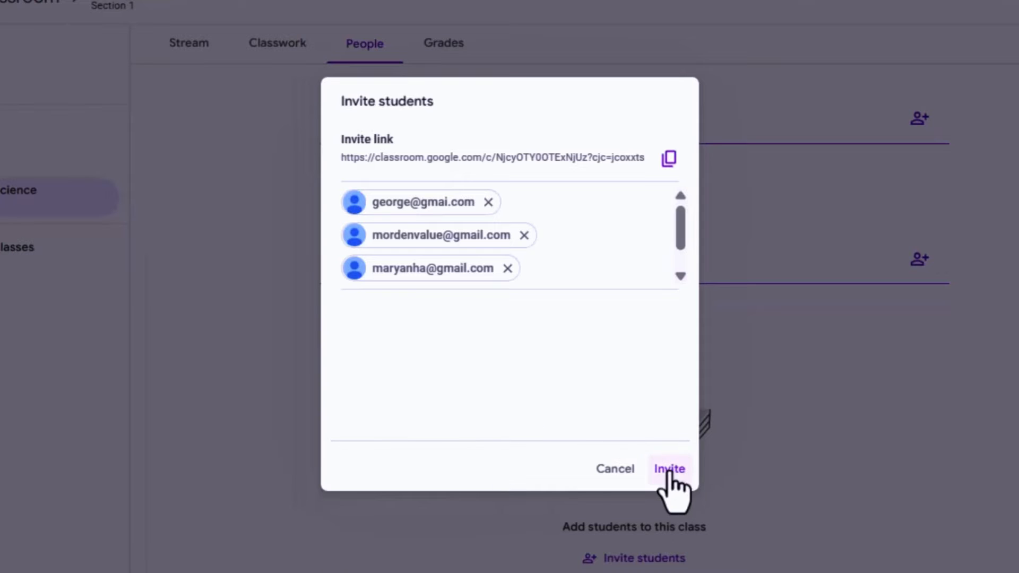
click(672, 483)
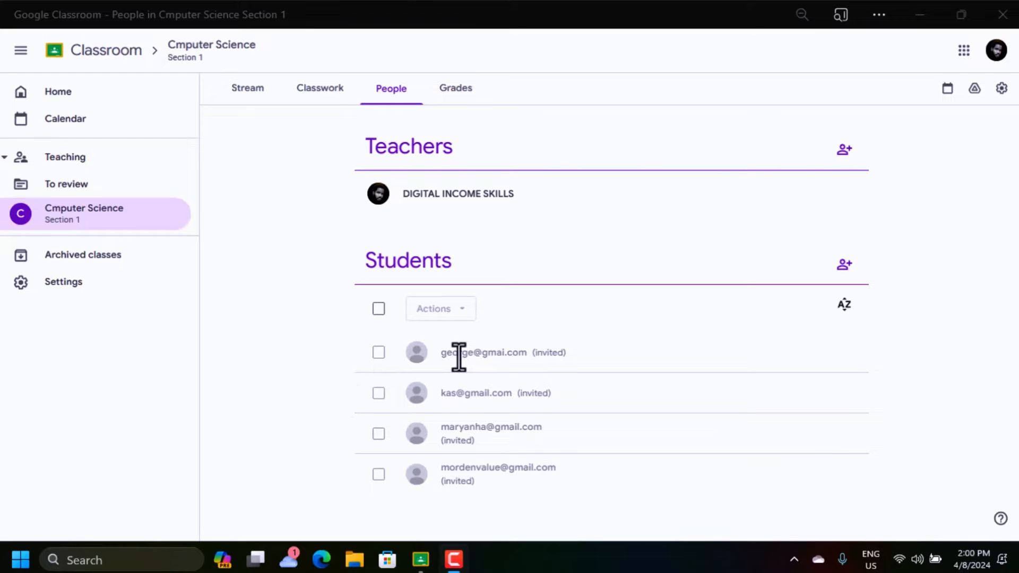
- Copy the class code from the class stream
click(252, 93)
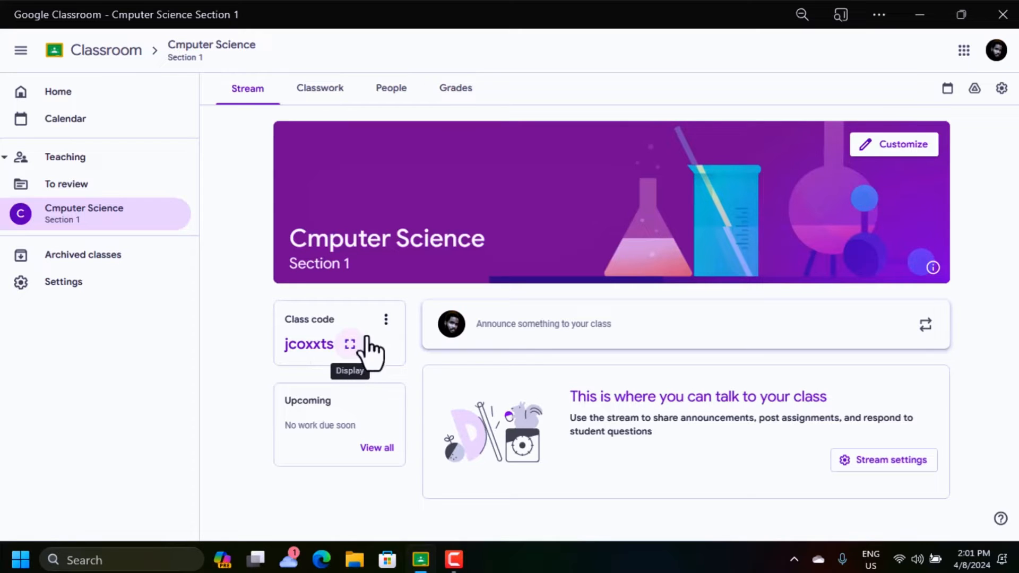
click(385, 319)
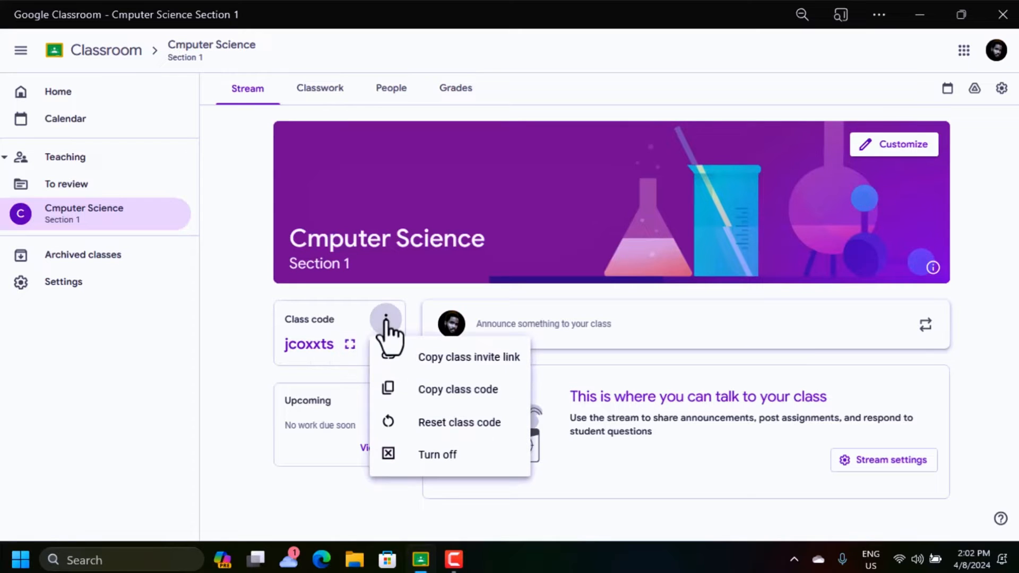
click(467, 397)
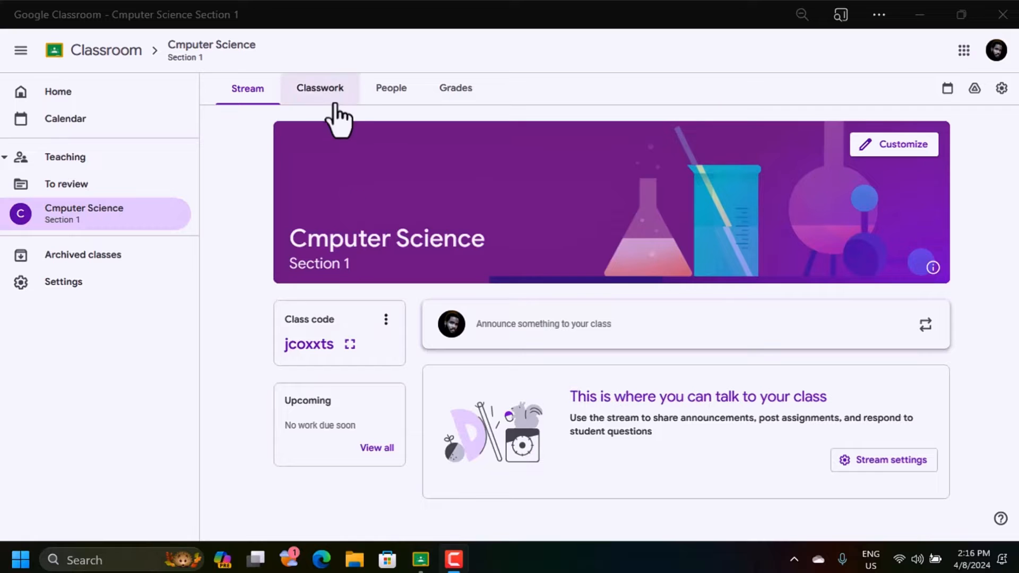
- Start a new assignment in the Computer Science class's classwork
click(320, 90)
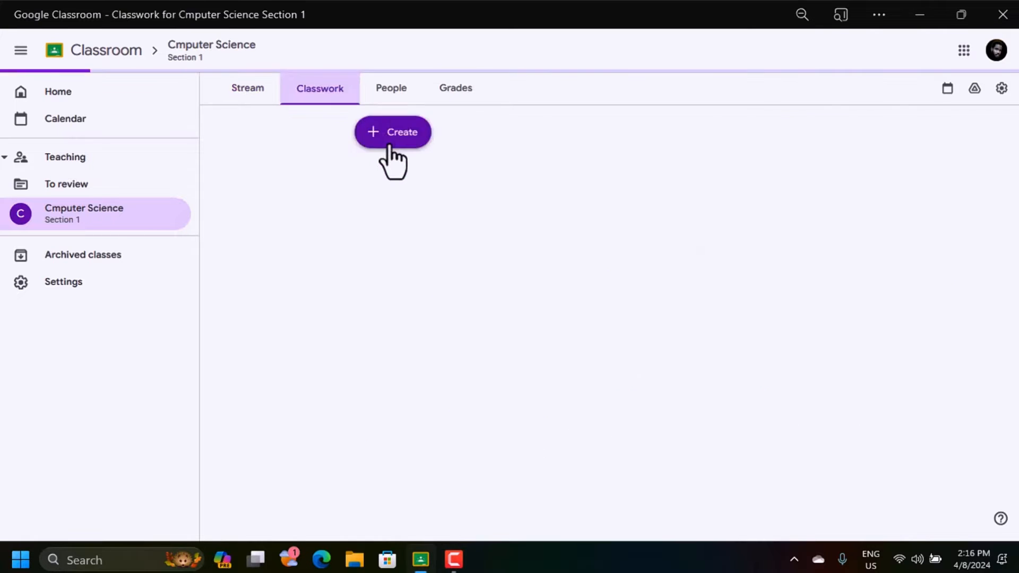
click(394, 133)
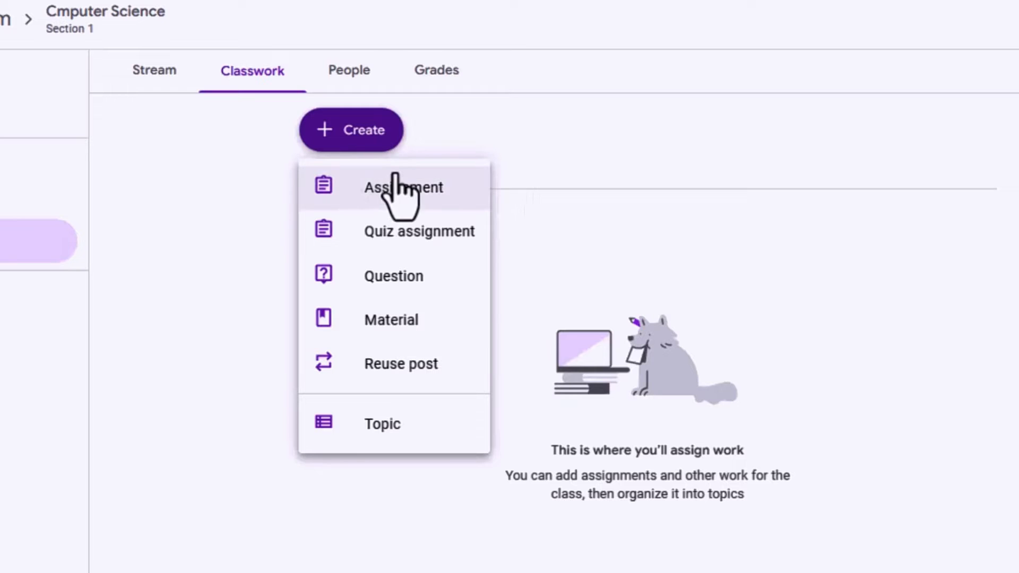
click(345, 141)
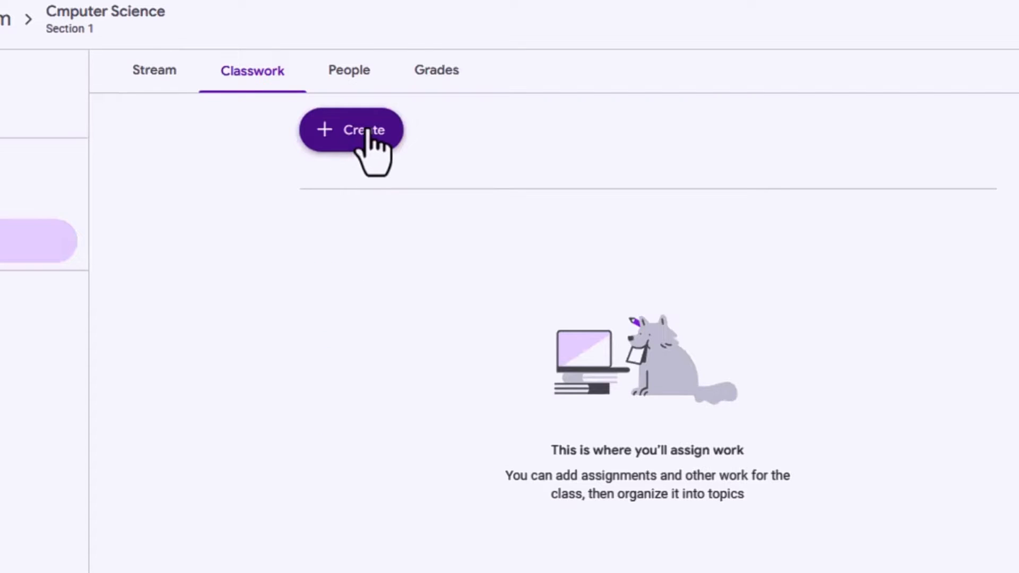
click(369, 133)
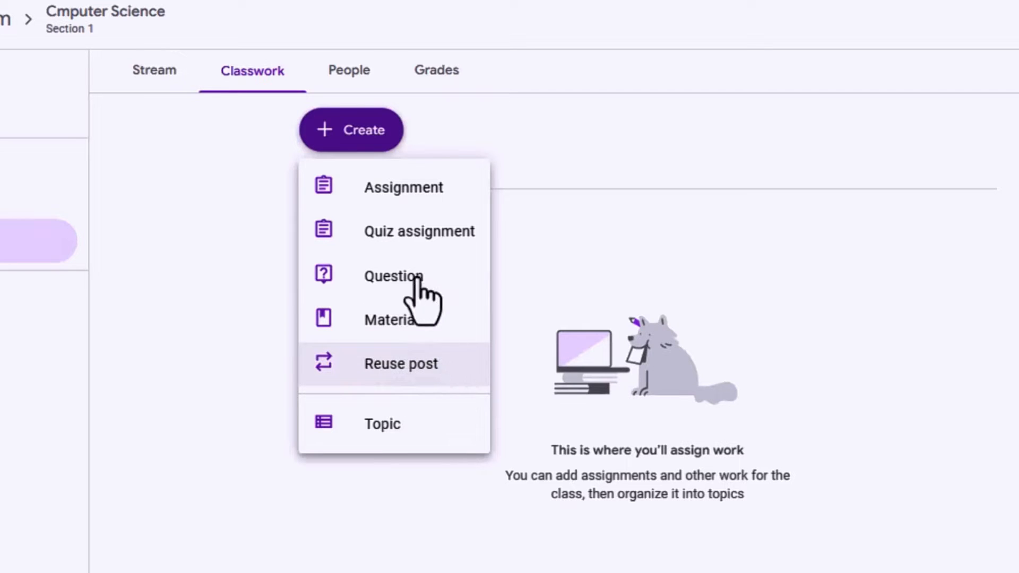
click(411, 192)
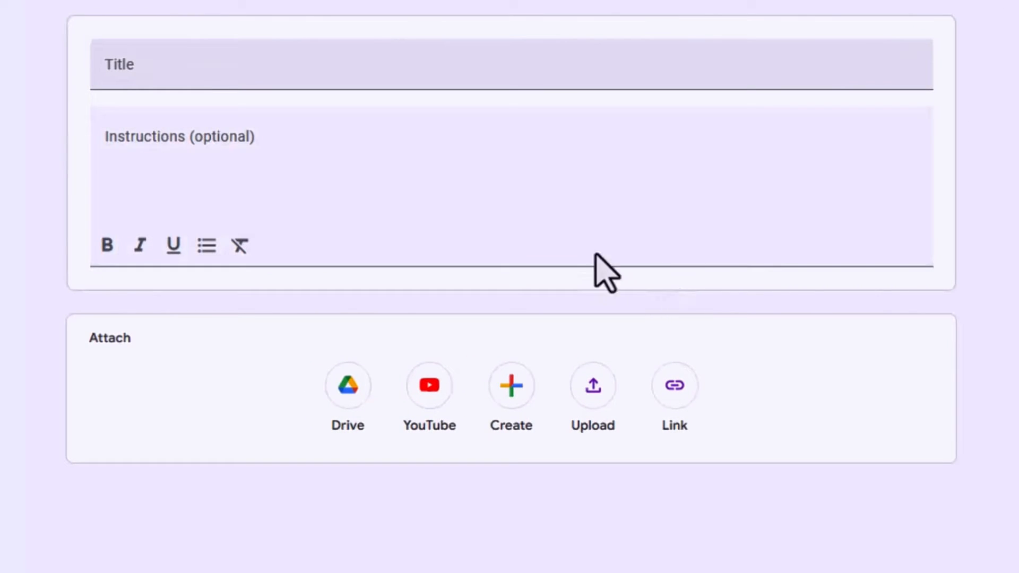
- Title the assignment "Computer theory" and paste the instructions "Read and complete the attached Google Doc."
click(280, 76)
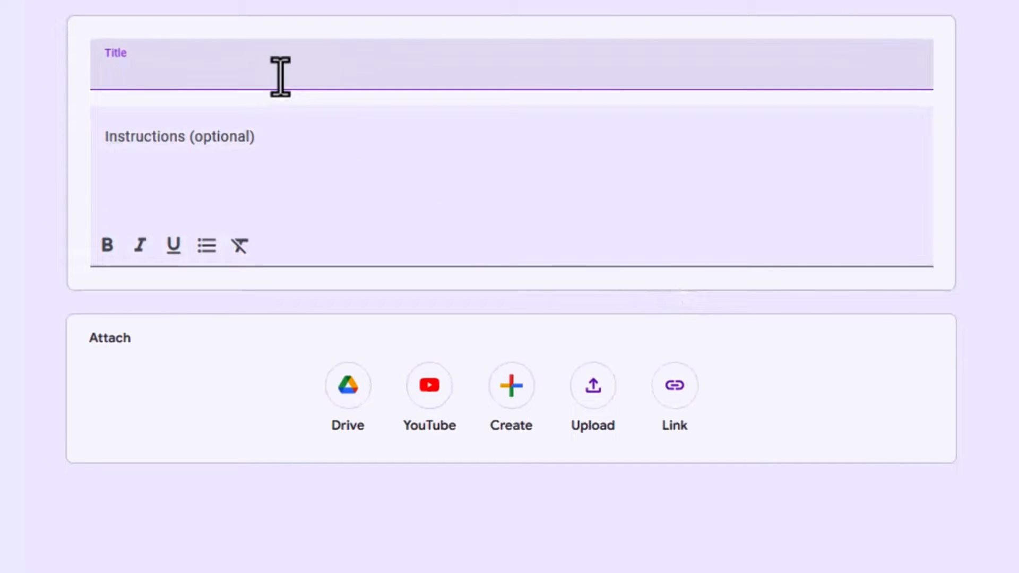
text(Computer theory)
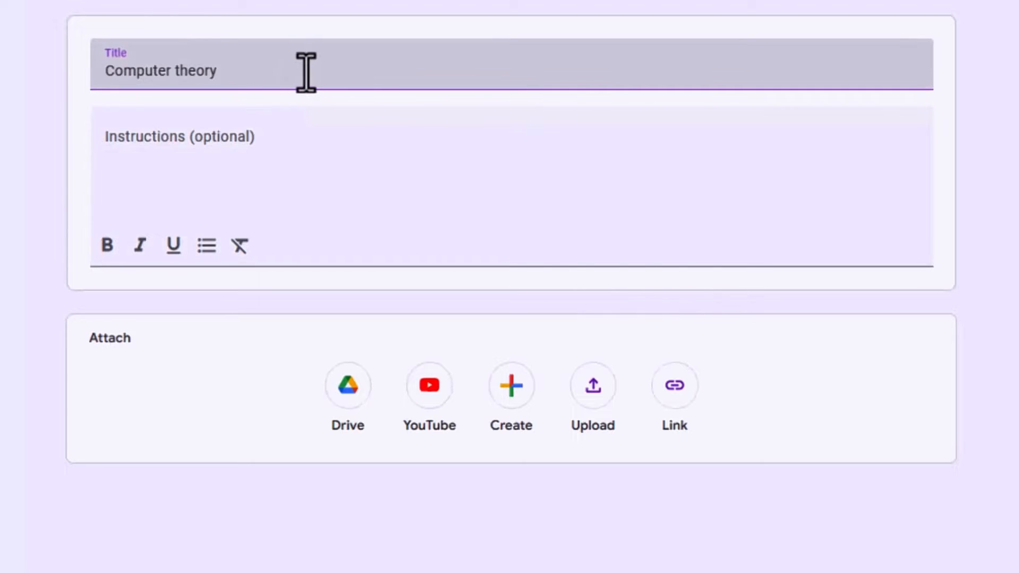
click(450, 542)
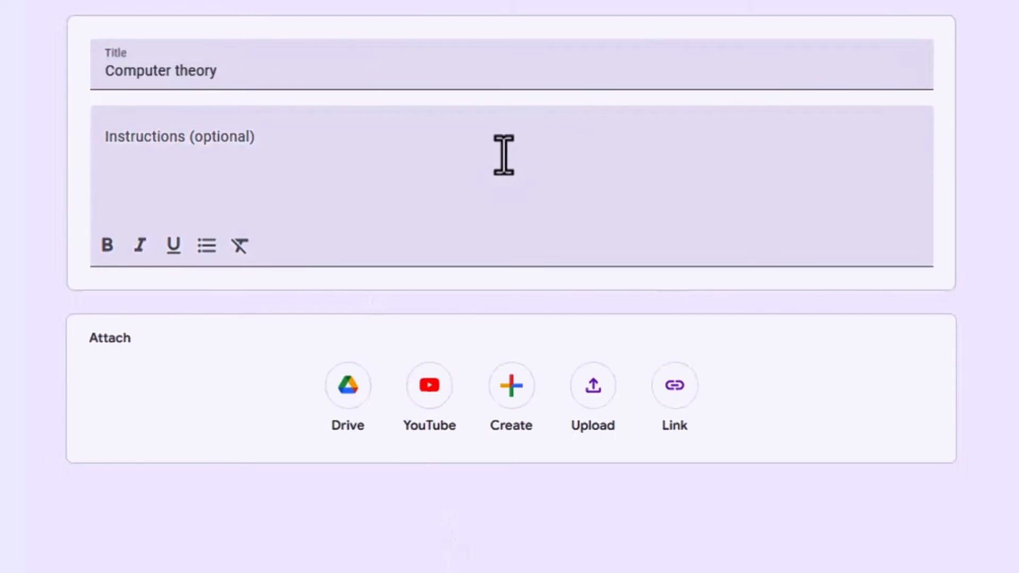
click(504, 155)
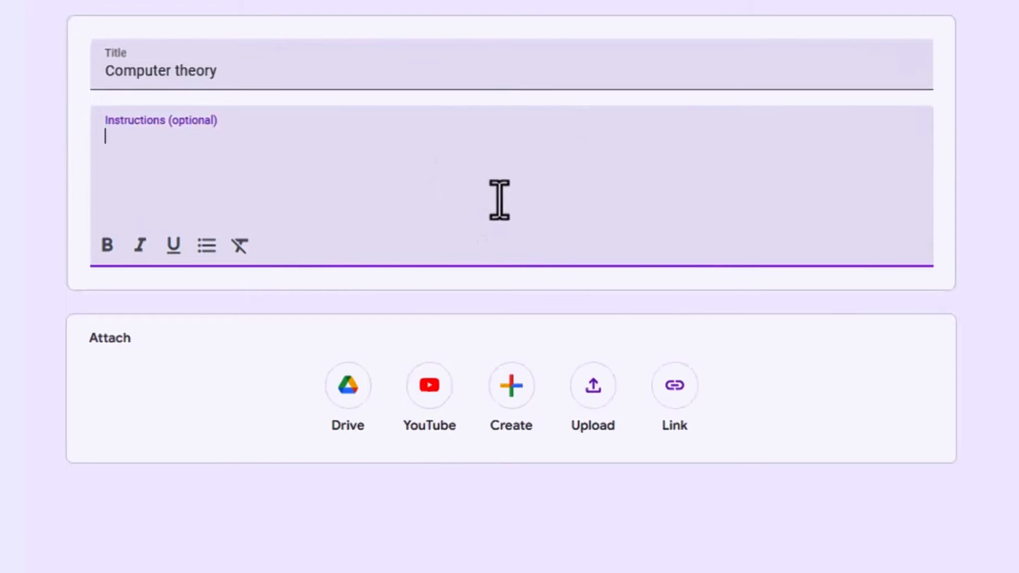
key(ctrl+v)
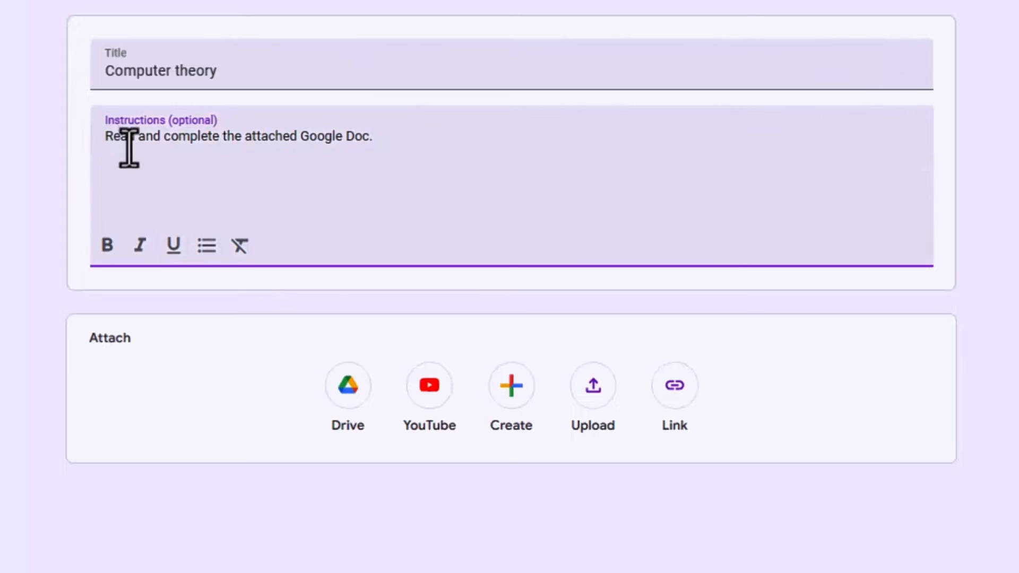
- Examine which file types can be created as attachments and which students the assignment can be given to
click(350, 392)
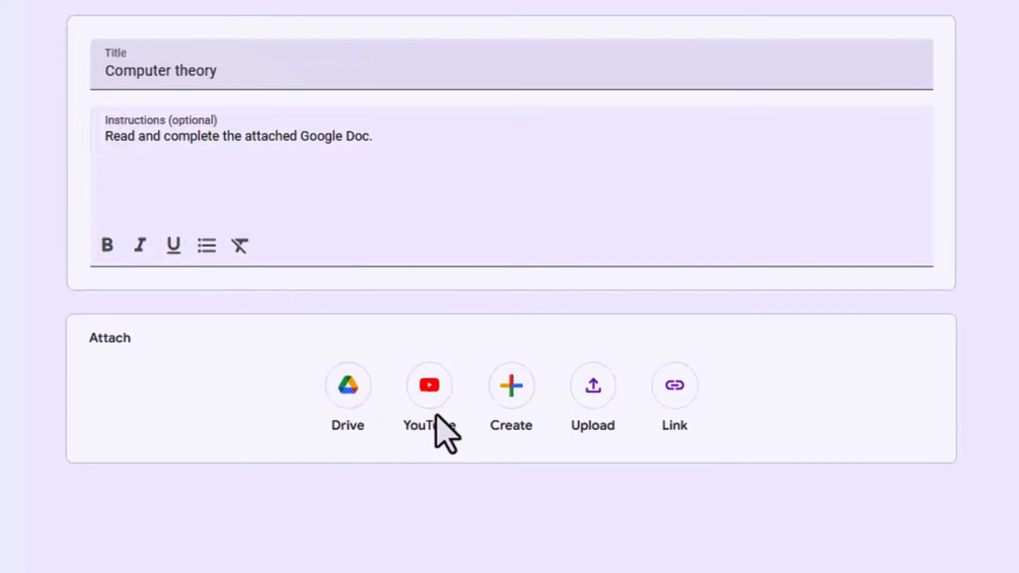
click(518, 407)
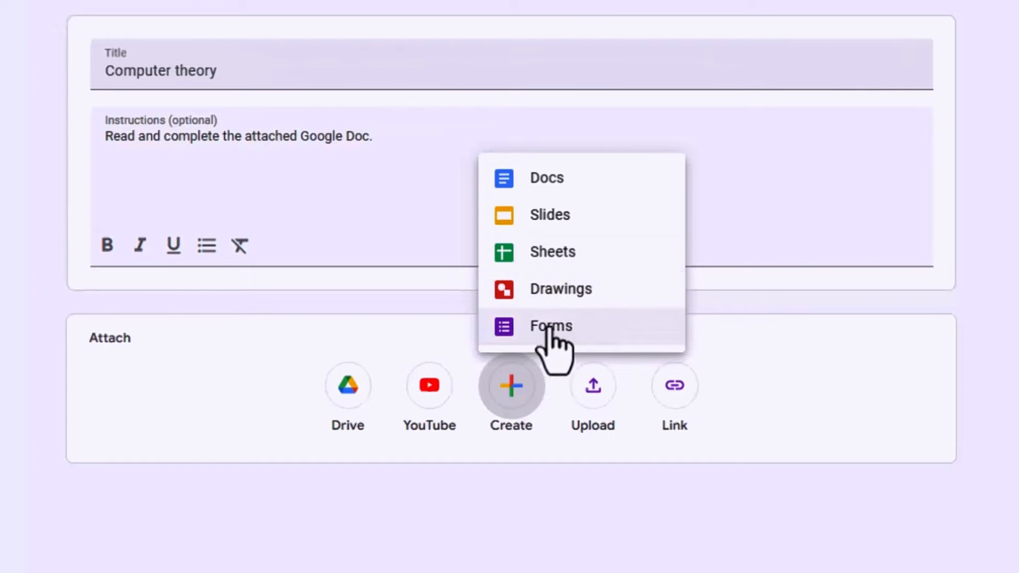
click(634, 478)
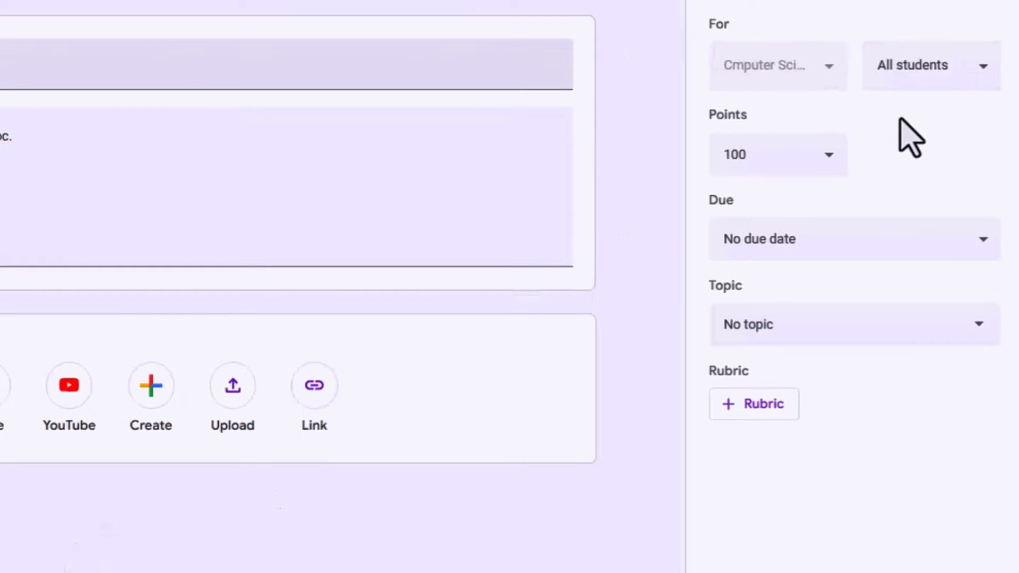
click(962, 65)
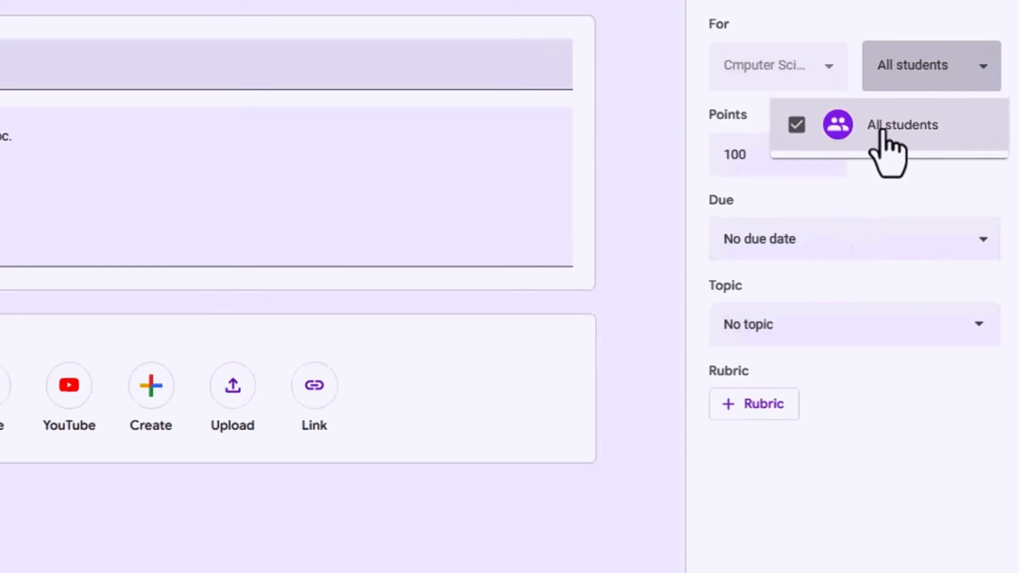
click(850, 183)
- Set the assignment's points to 129
click(739, 154)
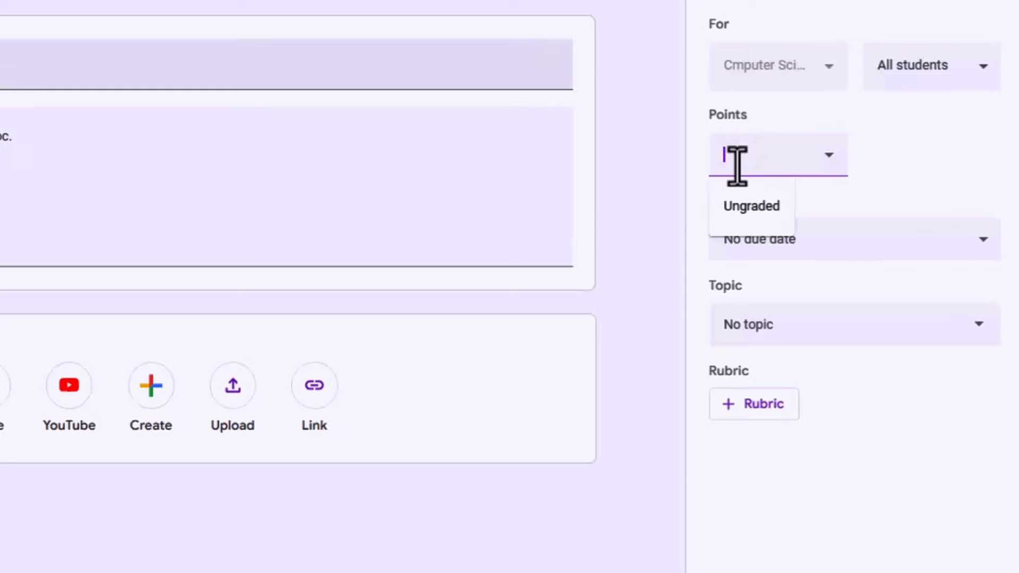
text(100)
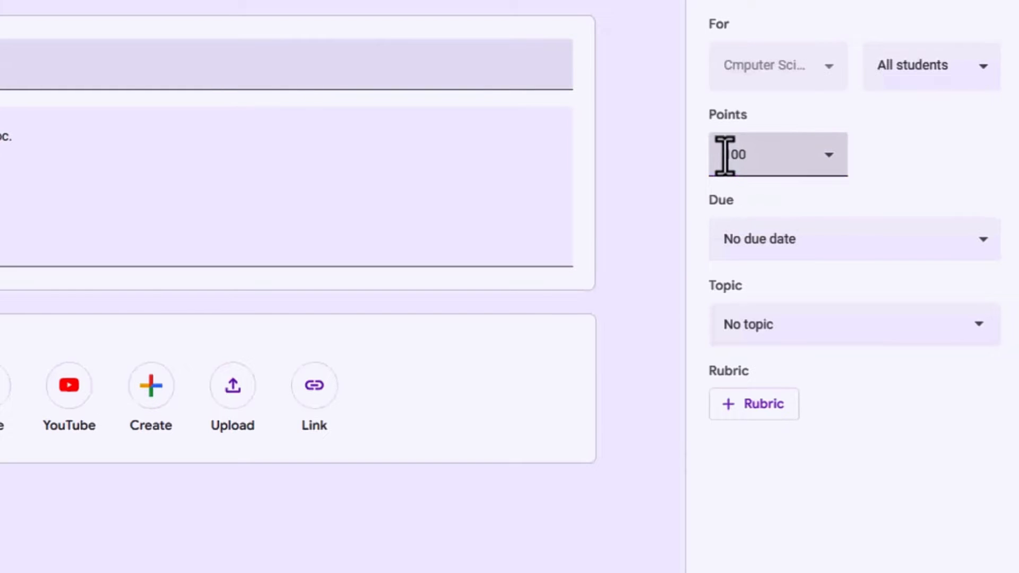
drag(725, 155, 752, 158)
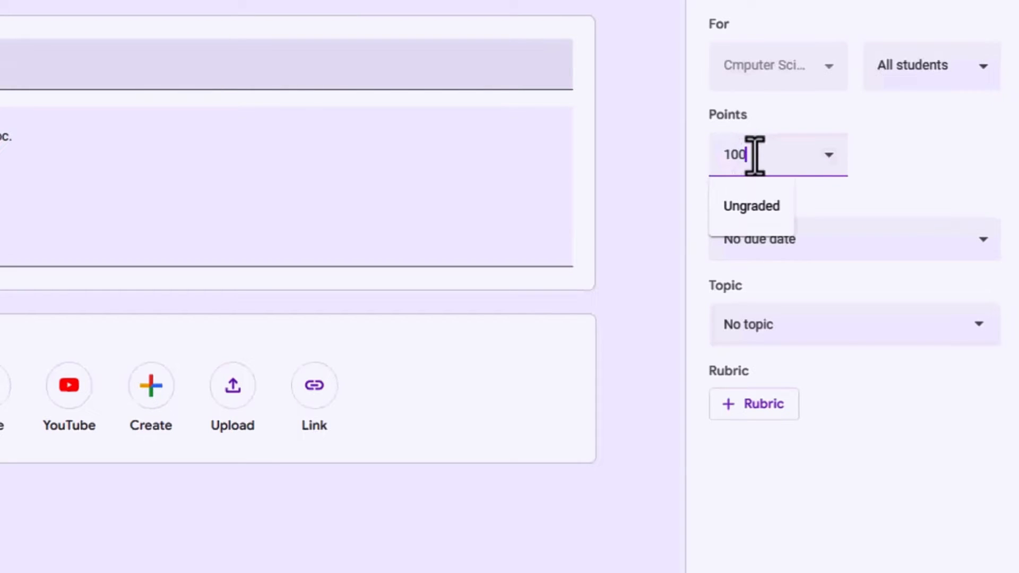
text(100)
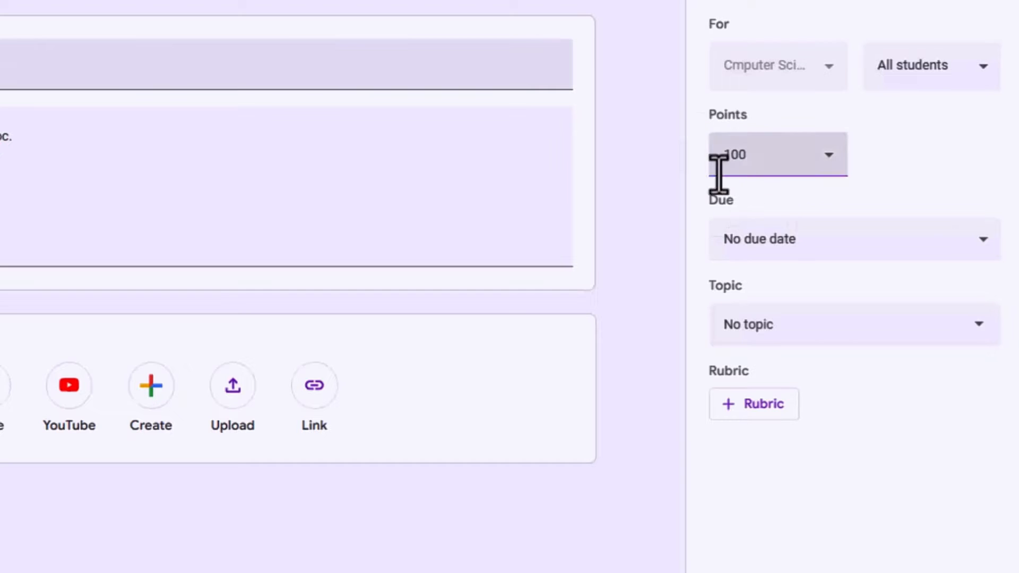
click(450, 409)
click(780, 150)
key(BackSpace)
key(BackSpace)
text(29)
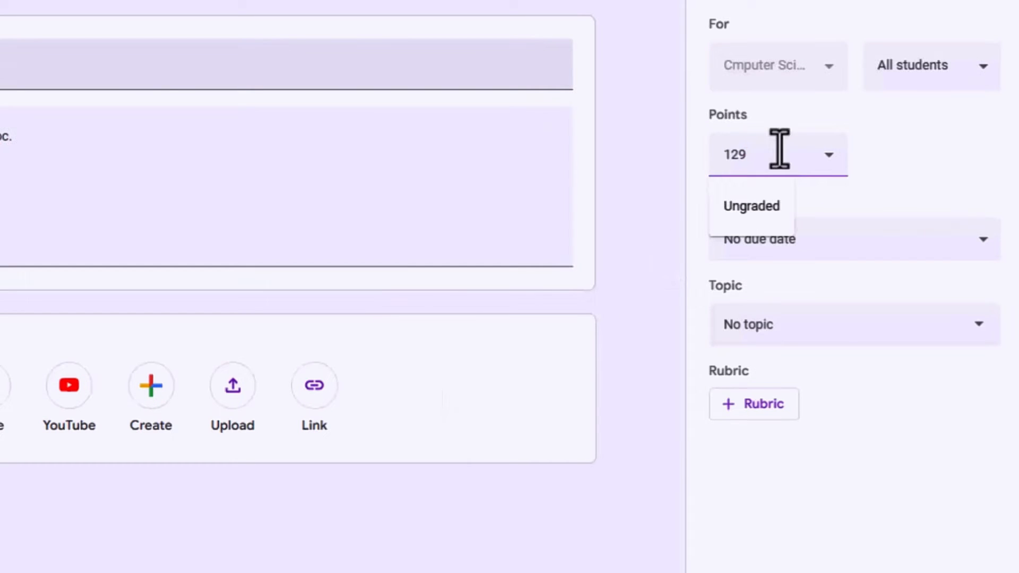
click(828, 154)
click(831, 154)
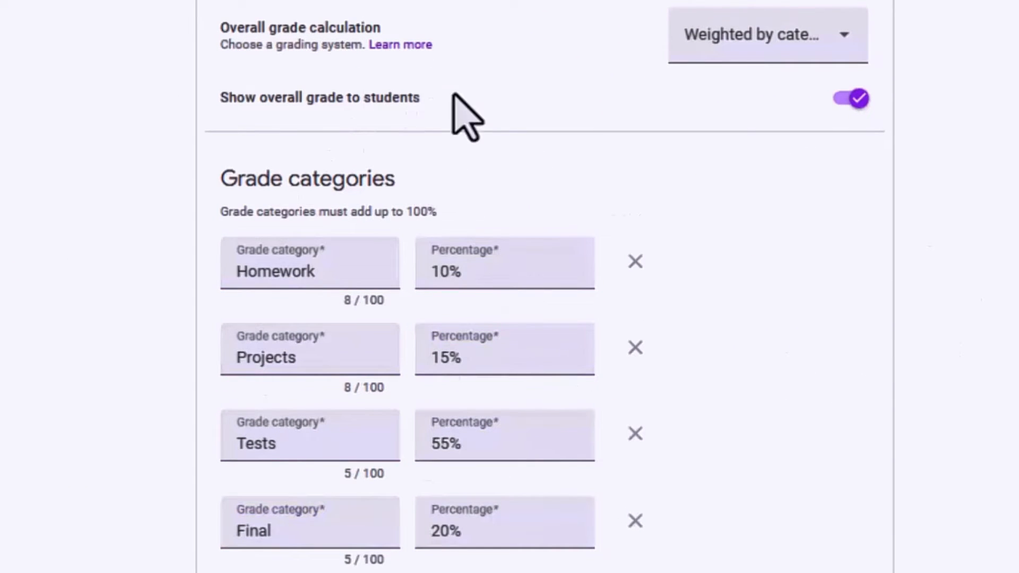
- Examine the overall grade calculation choices and the grade categories available for the assignment
click(827, 38)
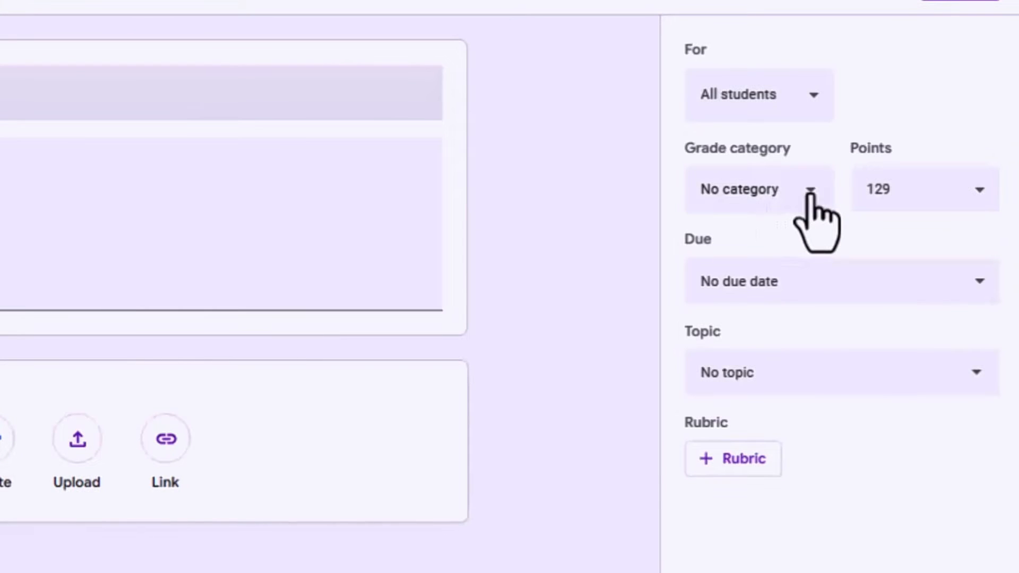
click(811, 198)
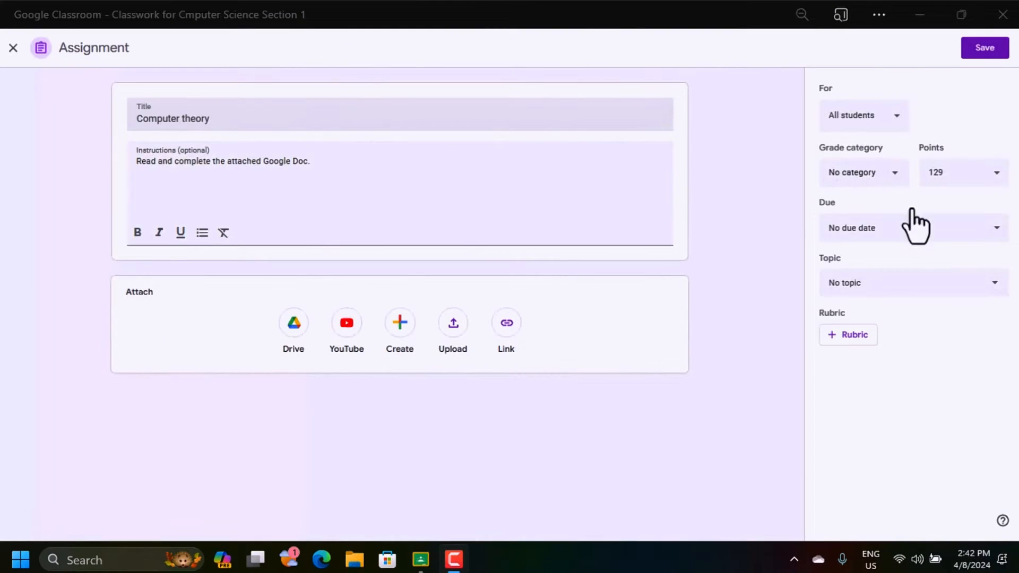
- Set the assignment's due date to Apr 25, 2024, with a due time of 11:59 PM
click(944, 229)
click(856, 270)
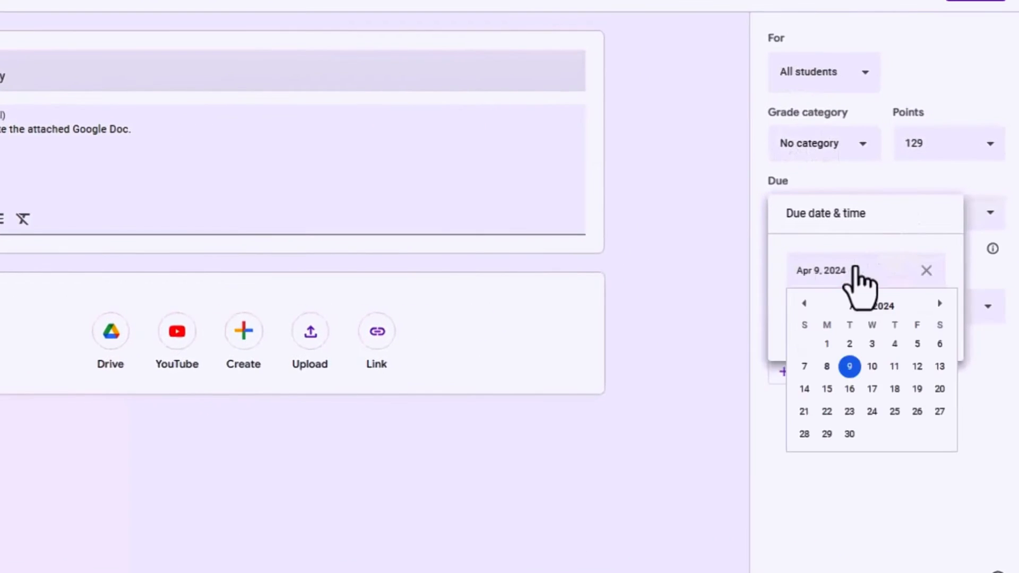
click(895, 412)
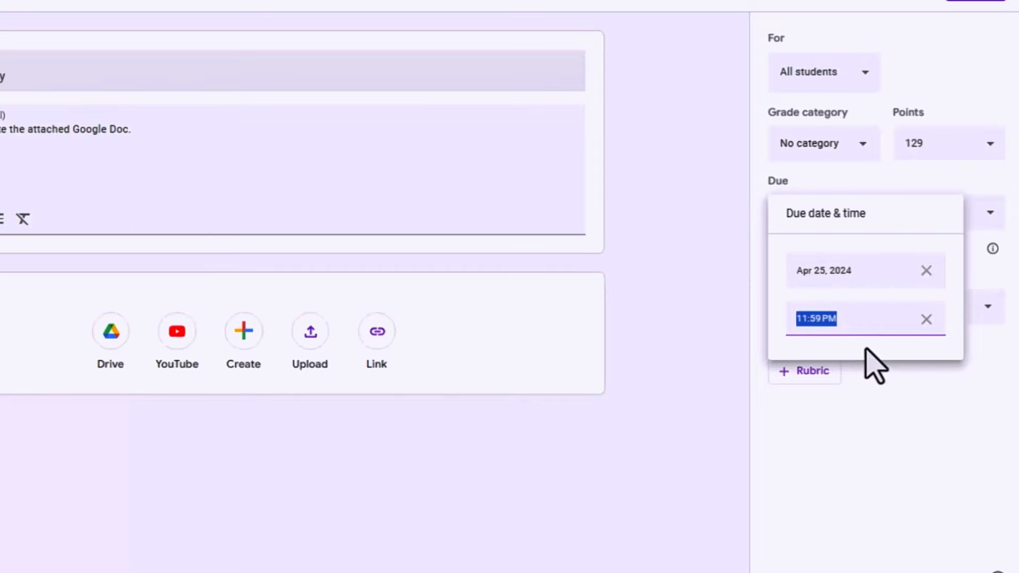
click(962, 476)
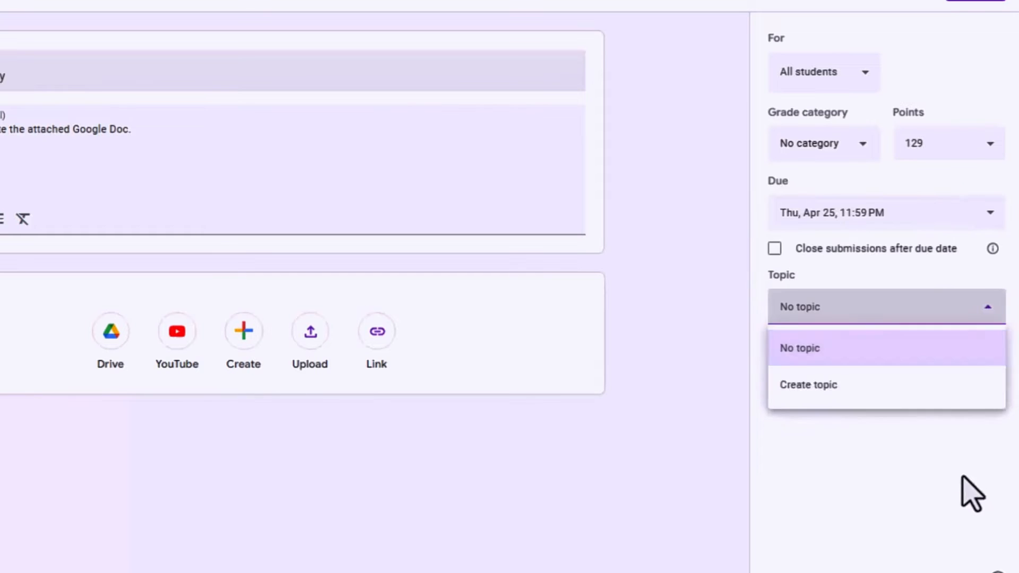
- Create the topic "Computer Theory" for the assignment and open the choices for adding a rubric
click(962, 476)
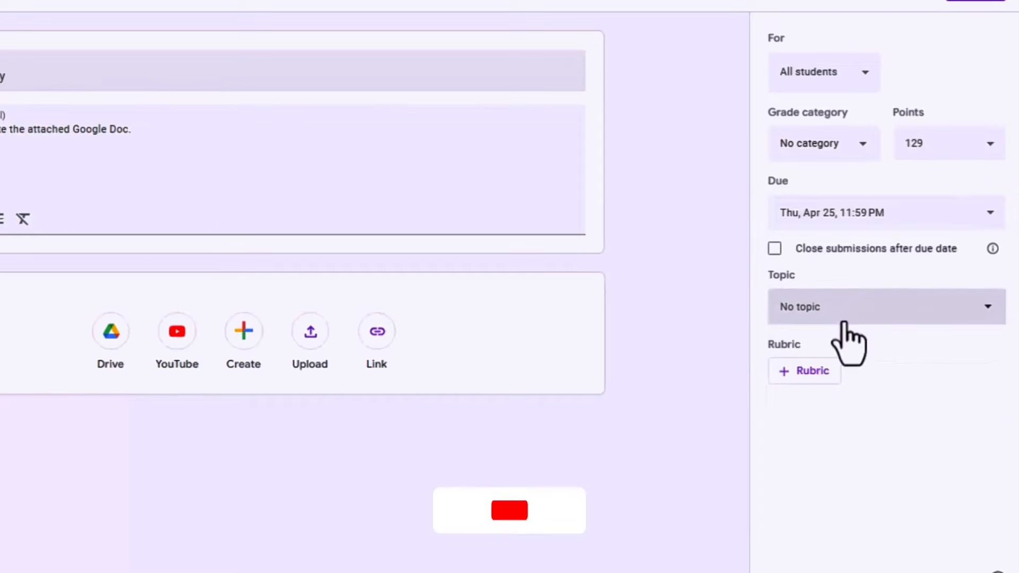
click(883, 308)
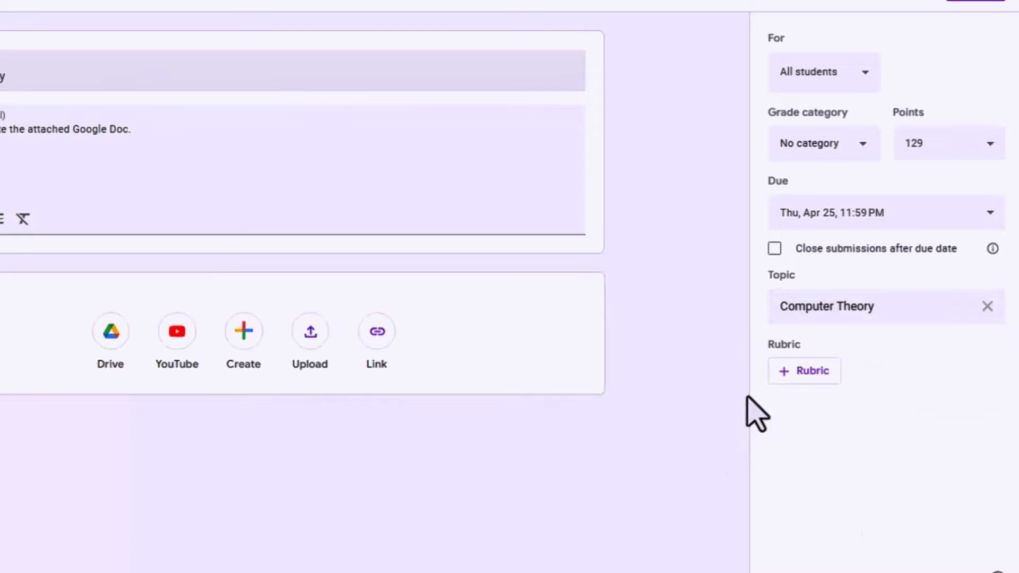
click(785, 377)
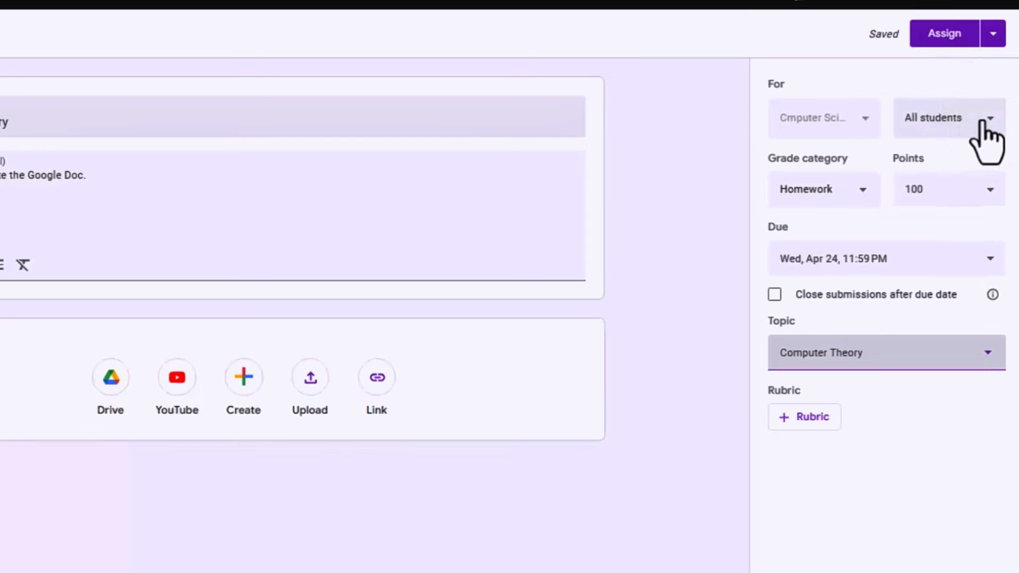
- Review the posting options and assign the Computer Theory assignment to all students
click(992, 35)
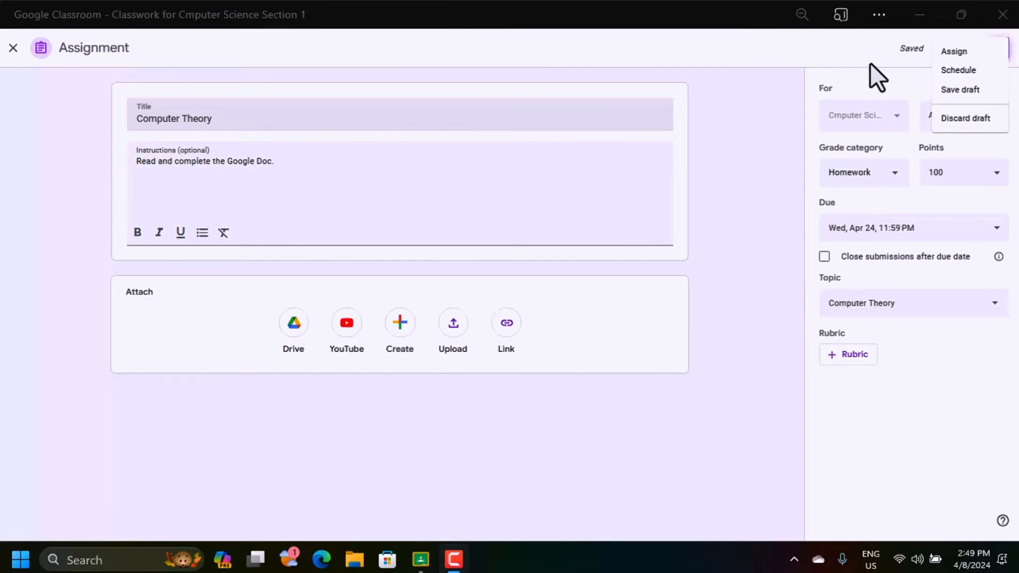
click(884, 45)
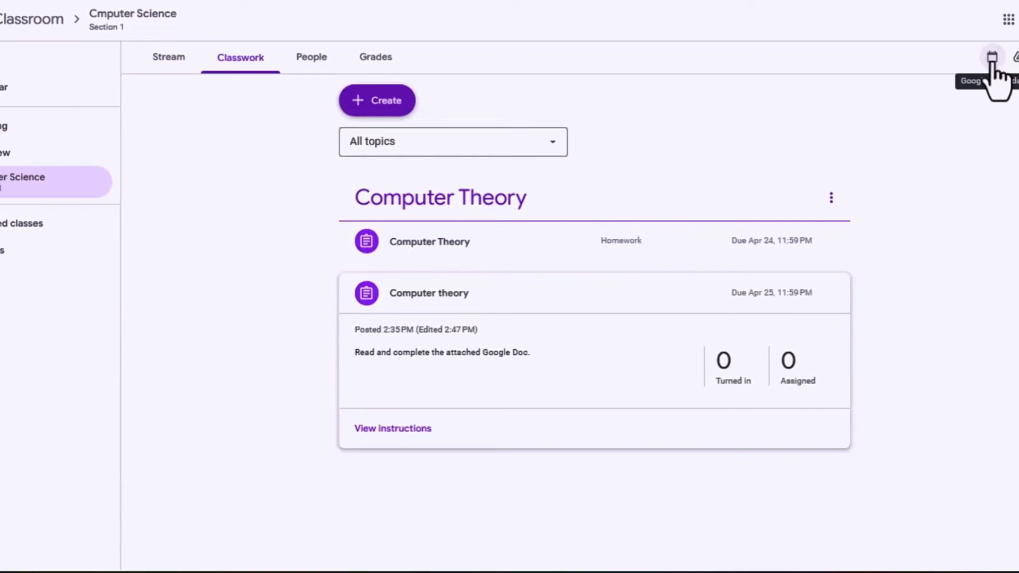
click(1009, 57)
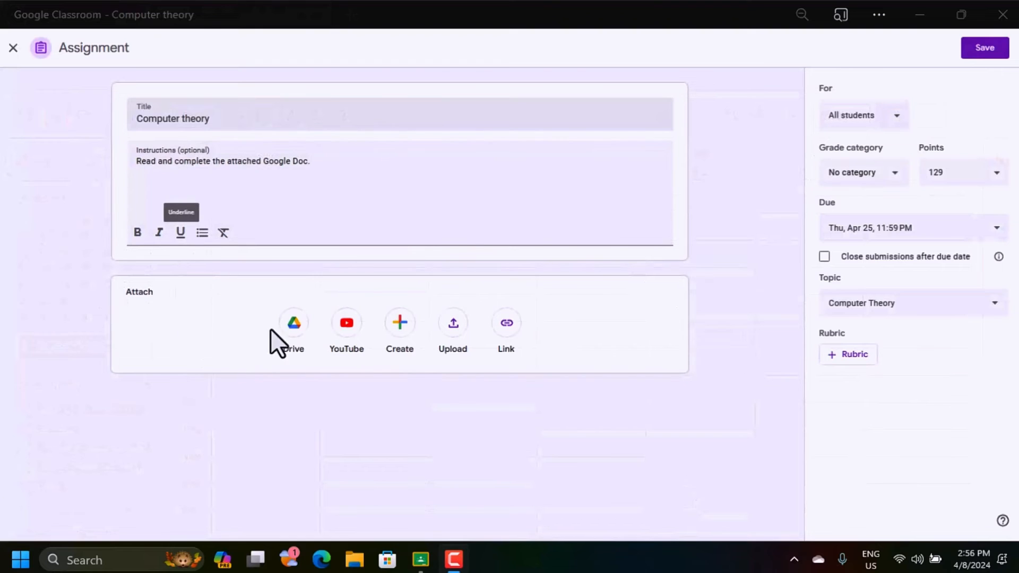
- Attach the Google Docs file "Untitled document" from Drive to the Computer theory assignment and open its student access choices
click(294, 338)
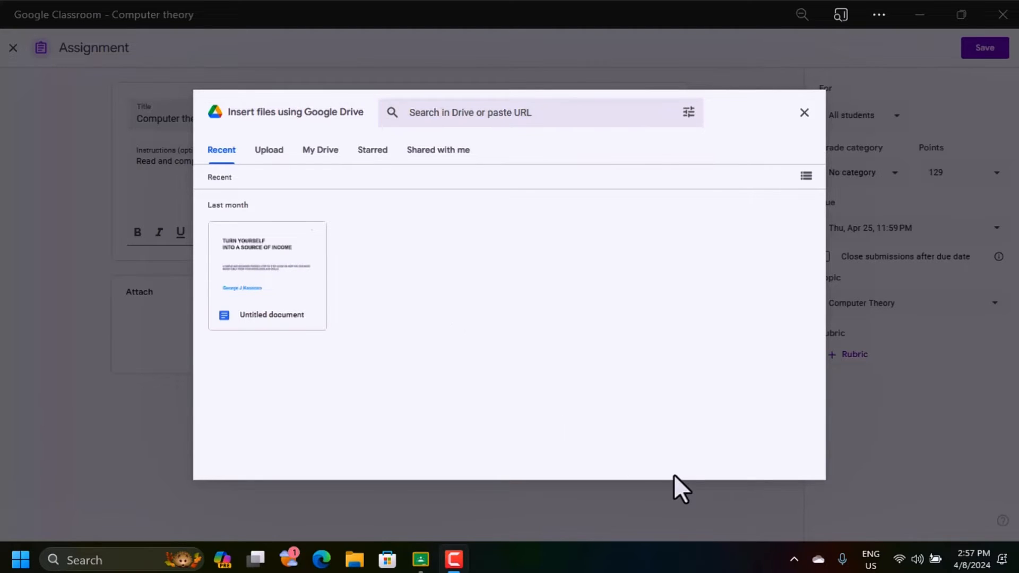
click(276, 321)
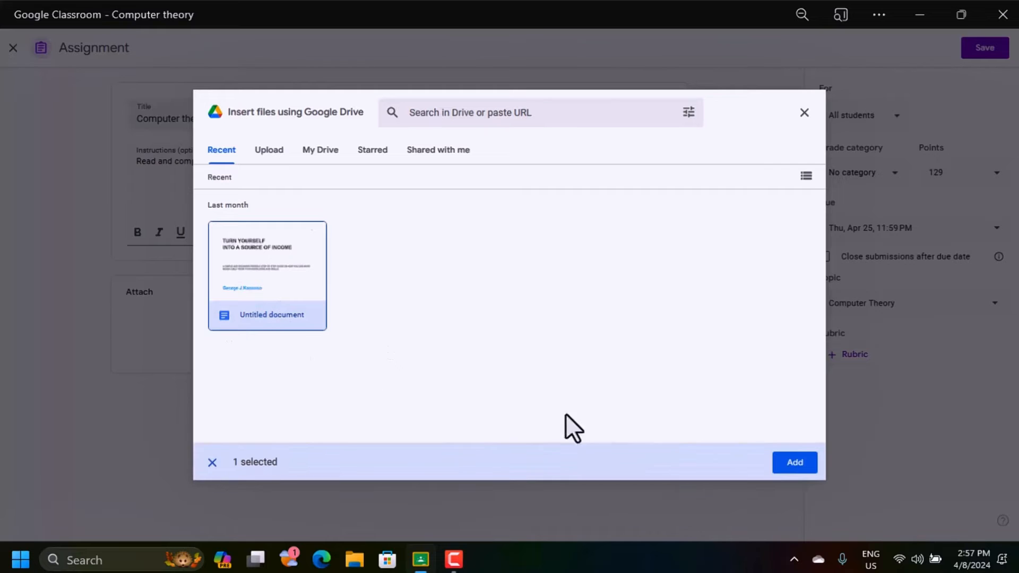
click(800, 464)
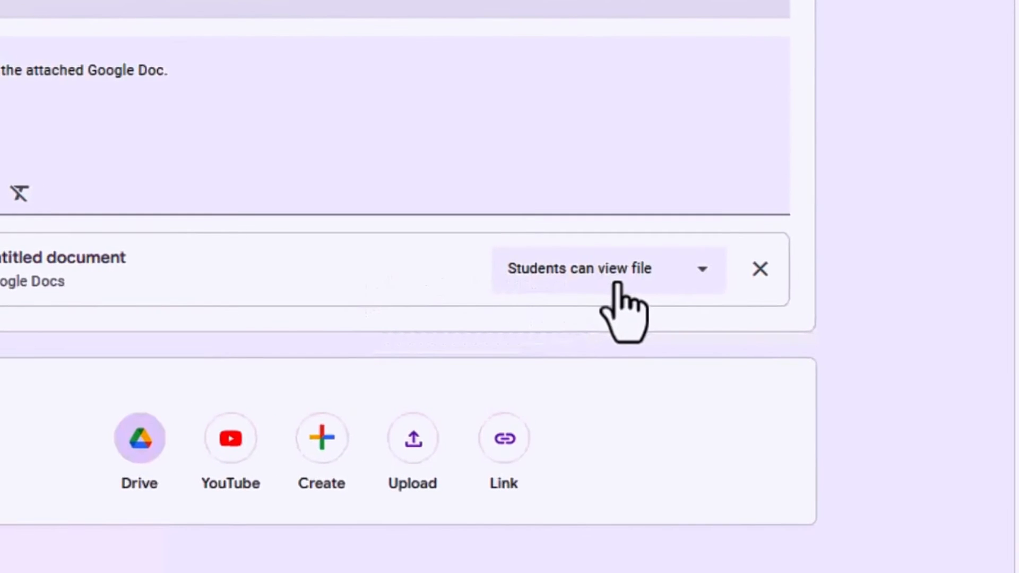
click(546, 272)
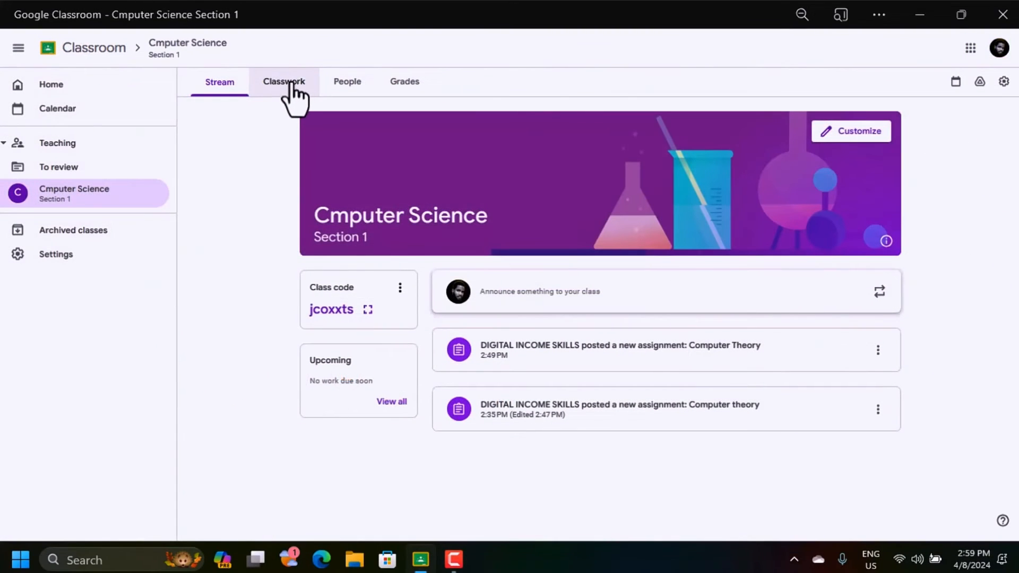
- Create a classwork topic named "Computer Basics"
click(291, 84)
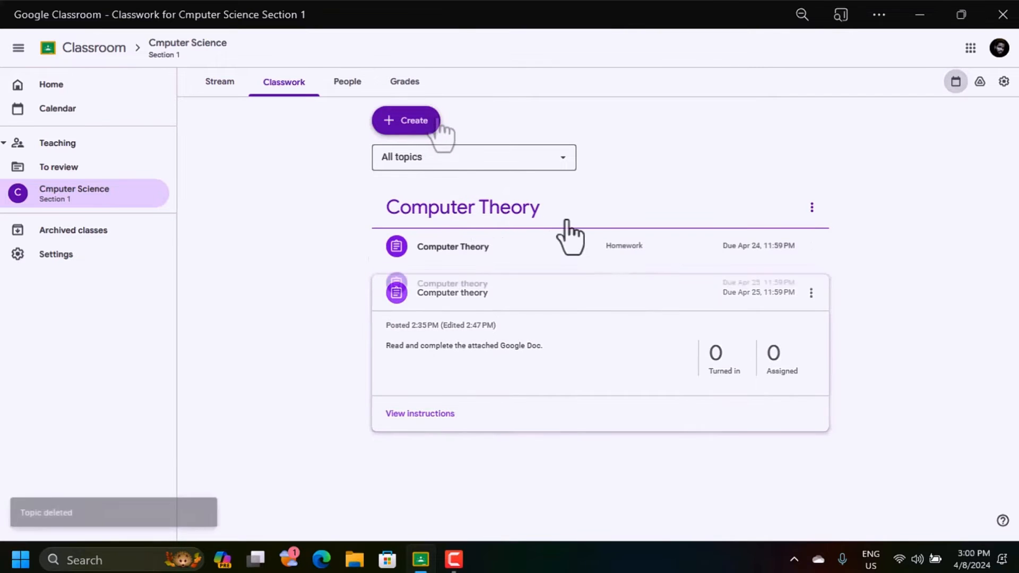
click(406, 119)
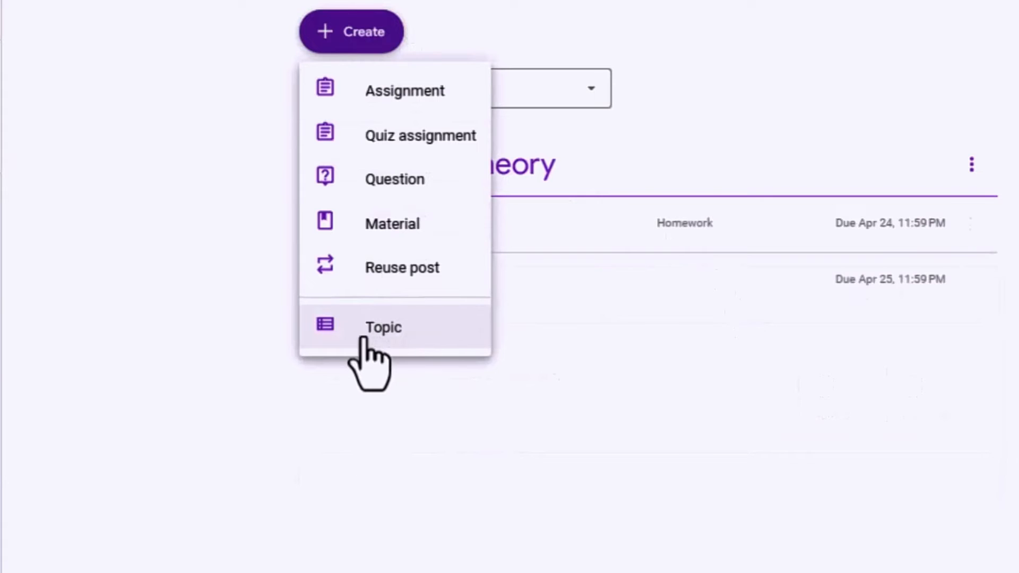
click(374, 331)
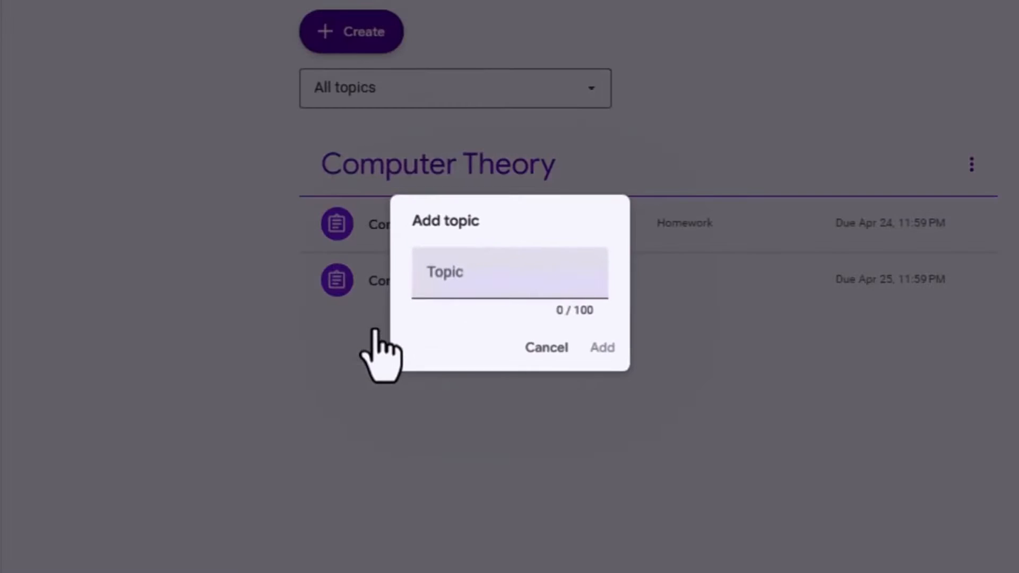
click(485, 278)
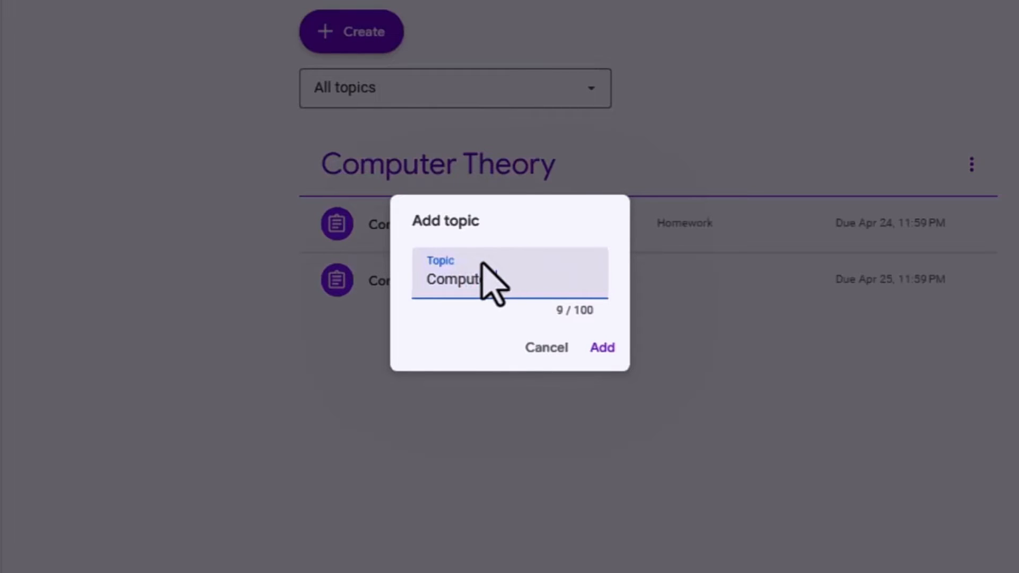
click(605, 352)
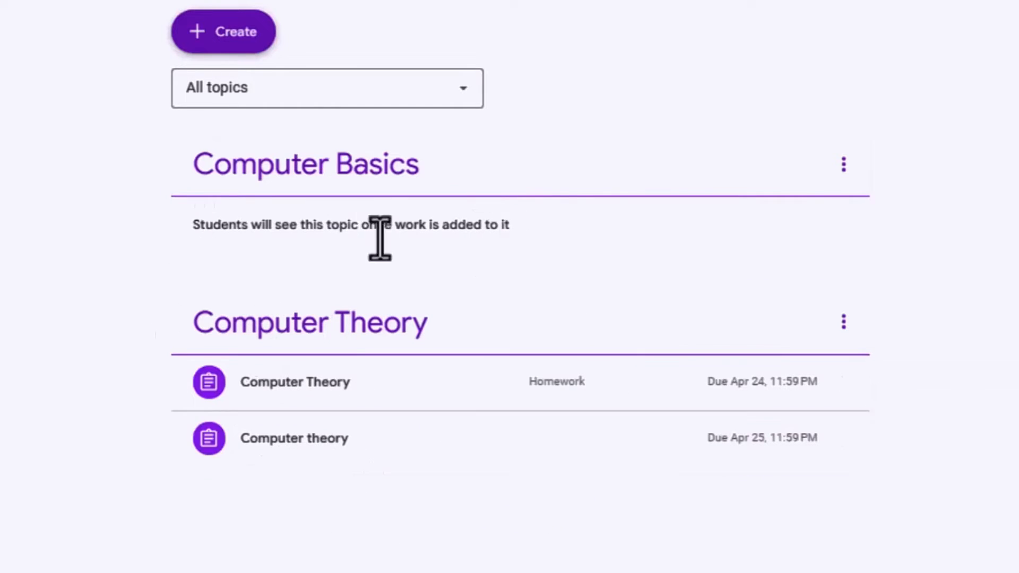
- Reorder the classwork topics by moving Computer Basics below Computer Theory
drag(244, 175, 266, 395)
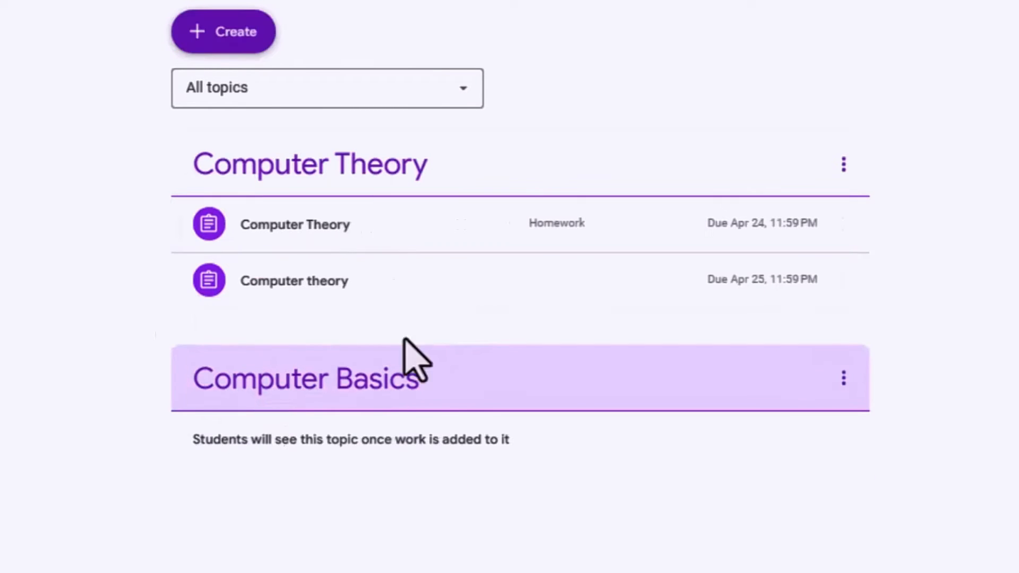
drag(293, 197, 296, 416)
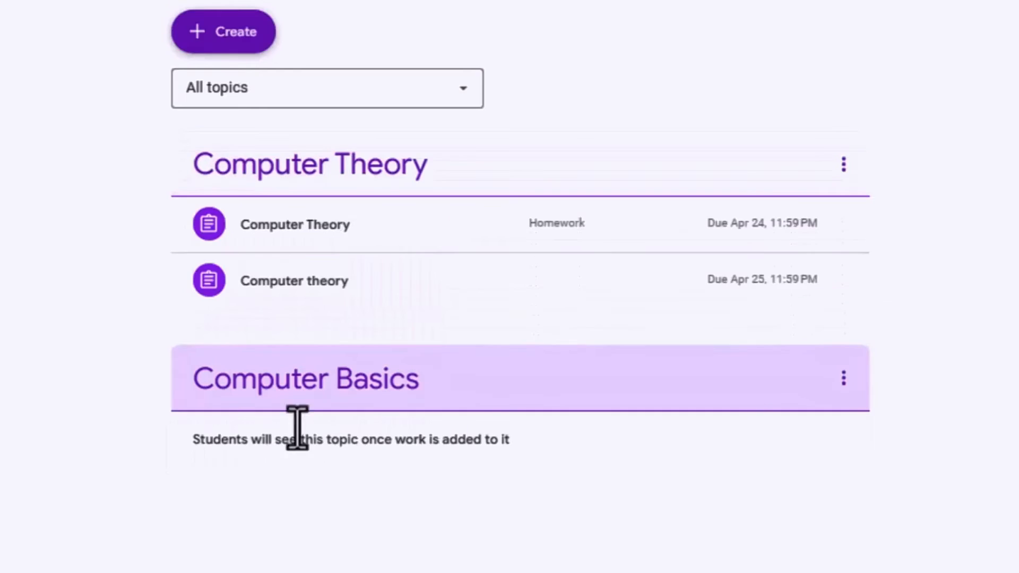
drag(317, 202, 328, 340)
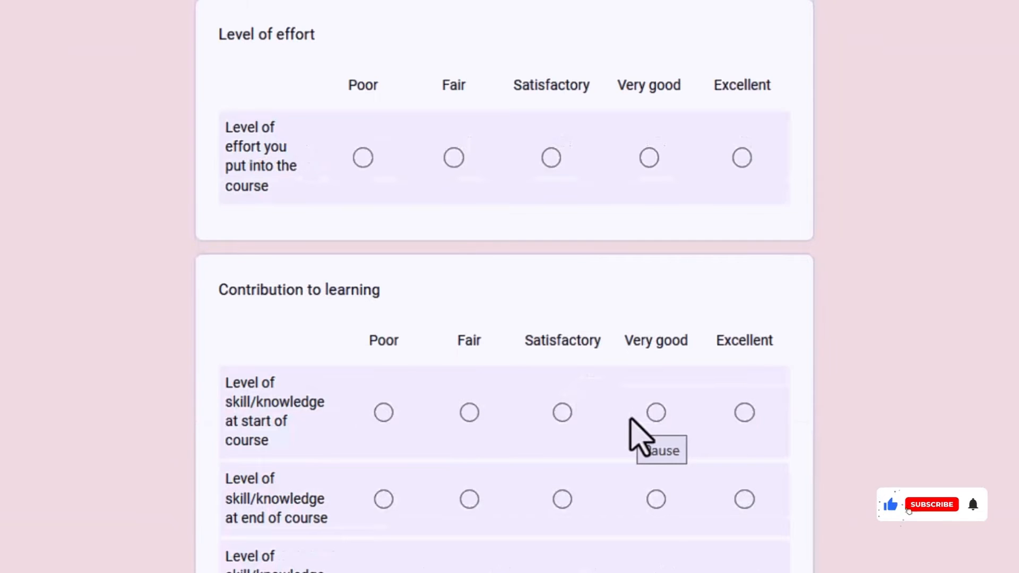
- Examine the rating questions in the course evaluation form, from level of effort through course content
scroll(481, 229, up, 8)
scroll(479, 227, down, 6)
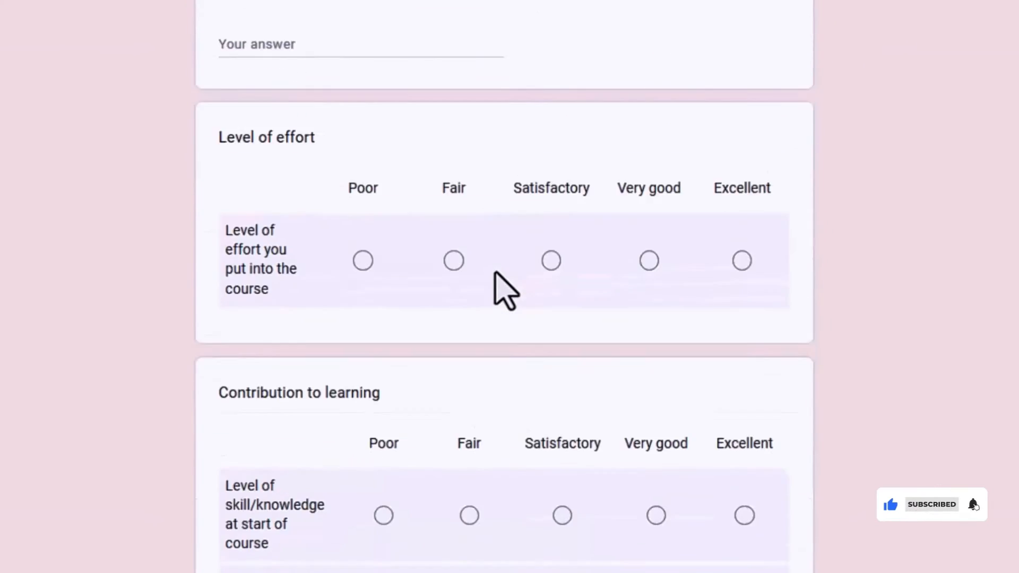
scroll(505, 289, down, 10)
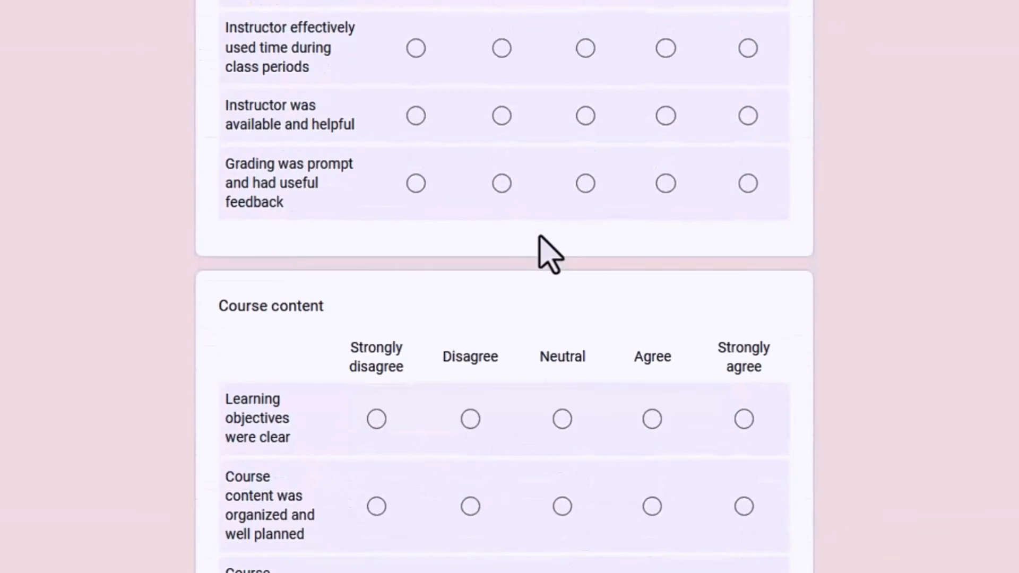
scroll(547, 253, down, 6)
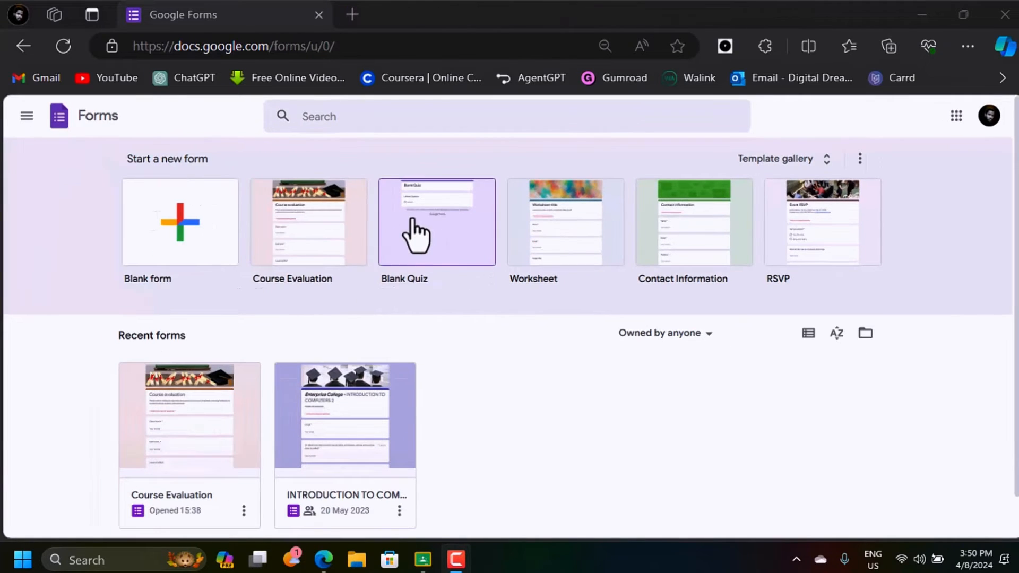
- Create a new form from the Blank Quiz template in Google Forms and open its settings
click(413, 220)
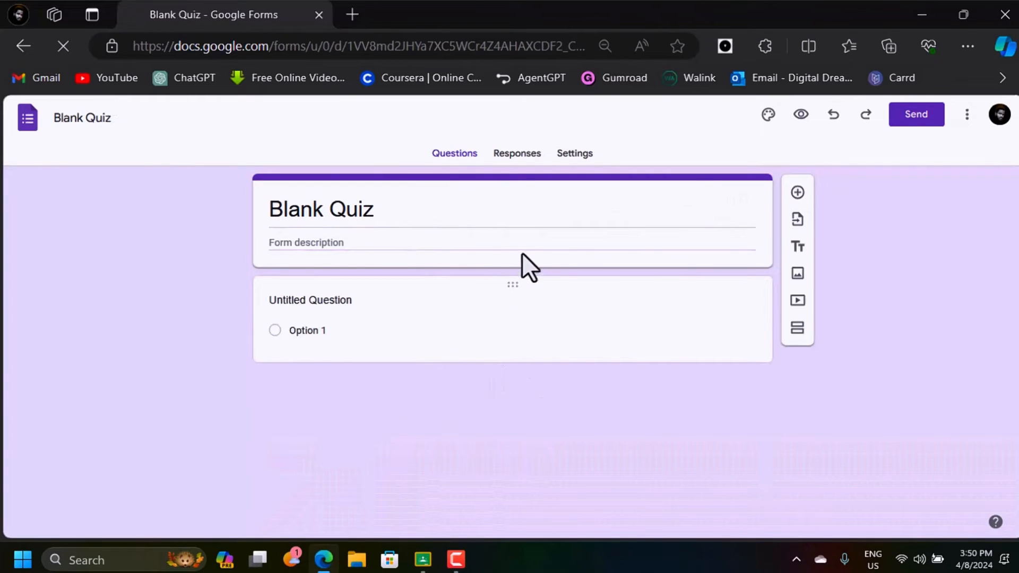
key(ctrl+plus)
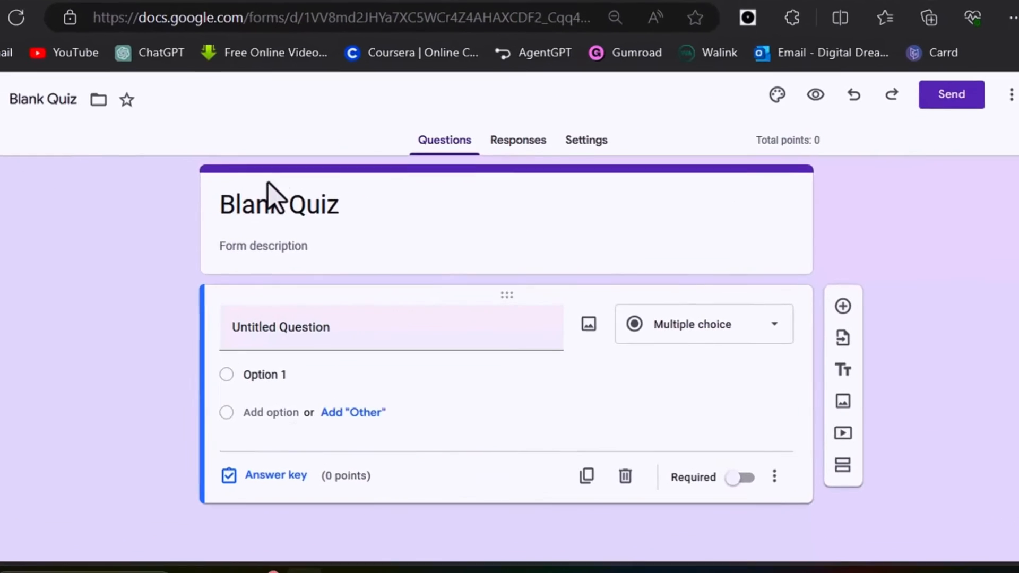
click(595, 123)
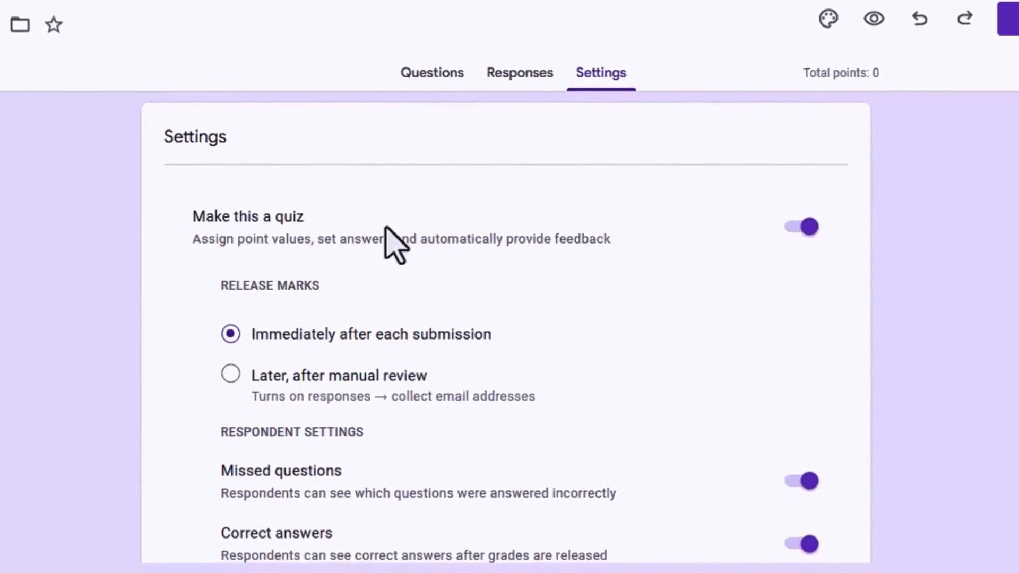
- Examine the quiz settings for releasing marks, respondent visibility, default point values, presentation and form defaults
scroll(700, 239, down, 2)
scroll(658, 252, up, 2)
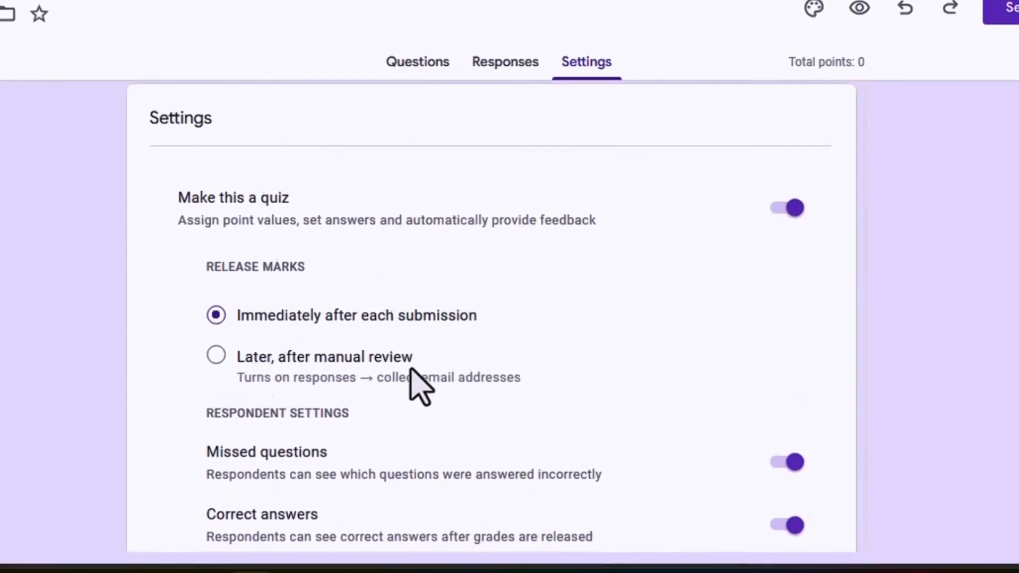
scroll(382, 287, down, 4)
scroll(319, 164, up, 4)
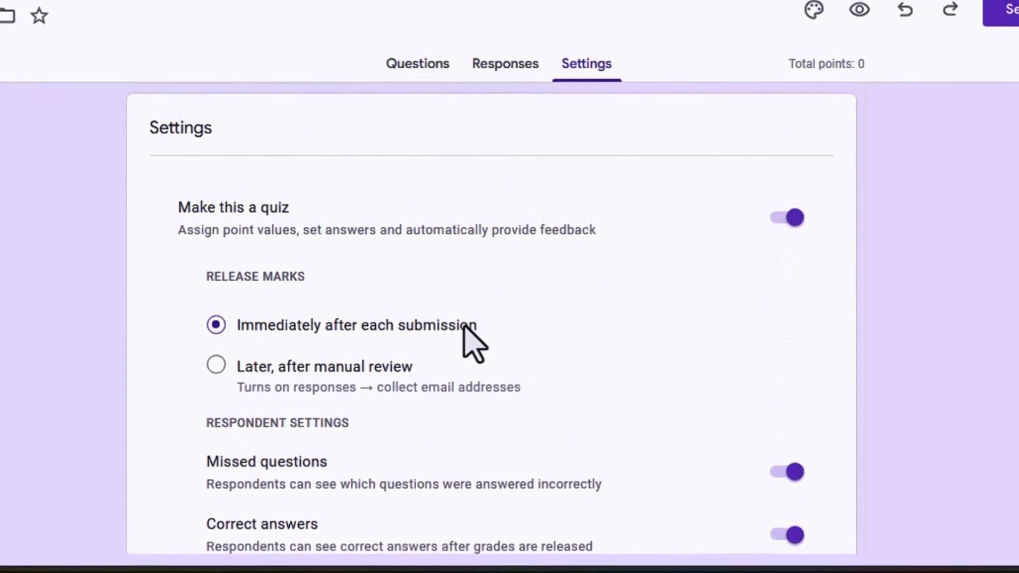
scroll(393, 335, down, 3)
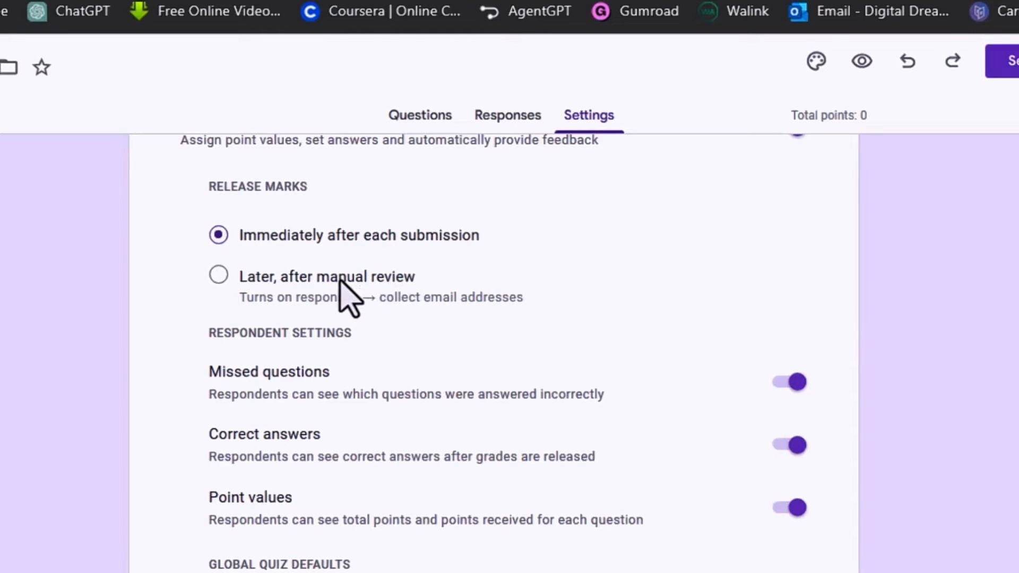
scroll(706, 177, up, 3)
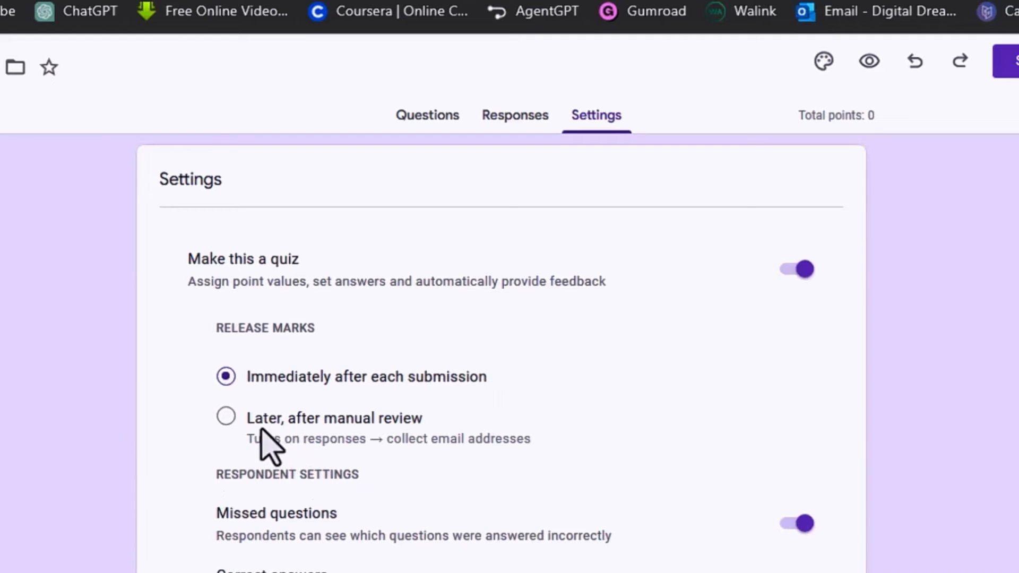
scroll(351, 376, down, 4)
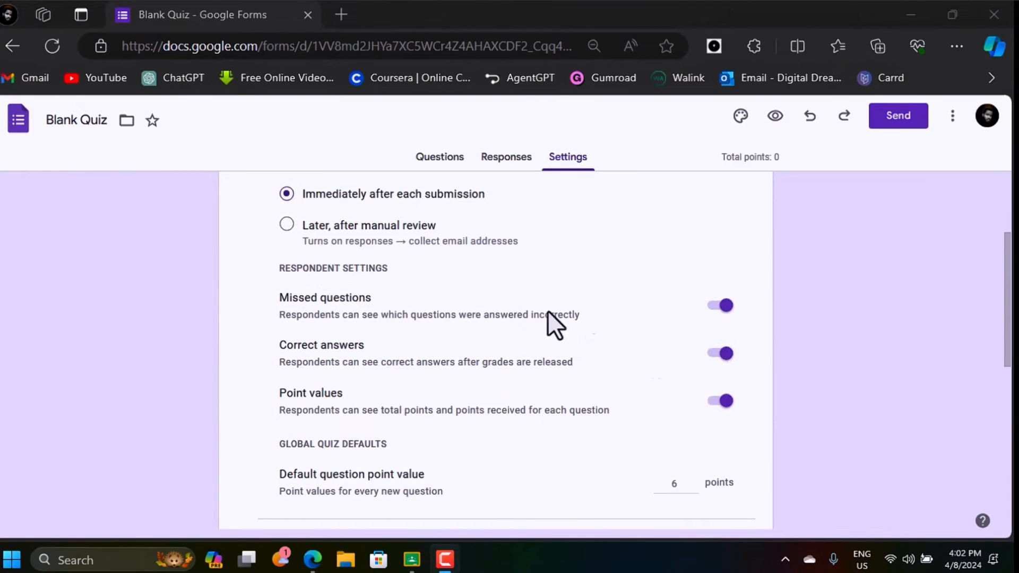
scroll(553, 205, up, 2)
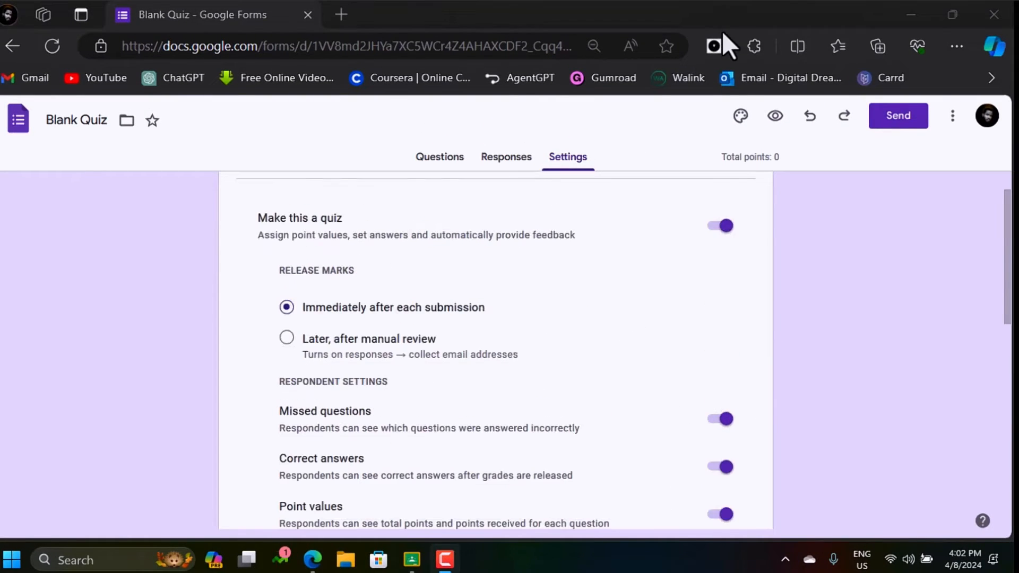
scroll(582, 262, down, 15)
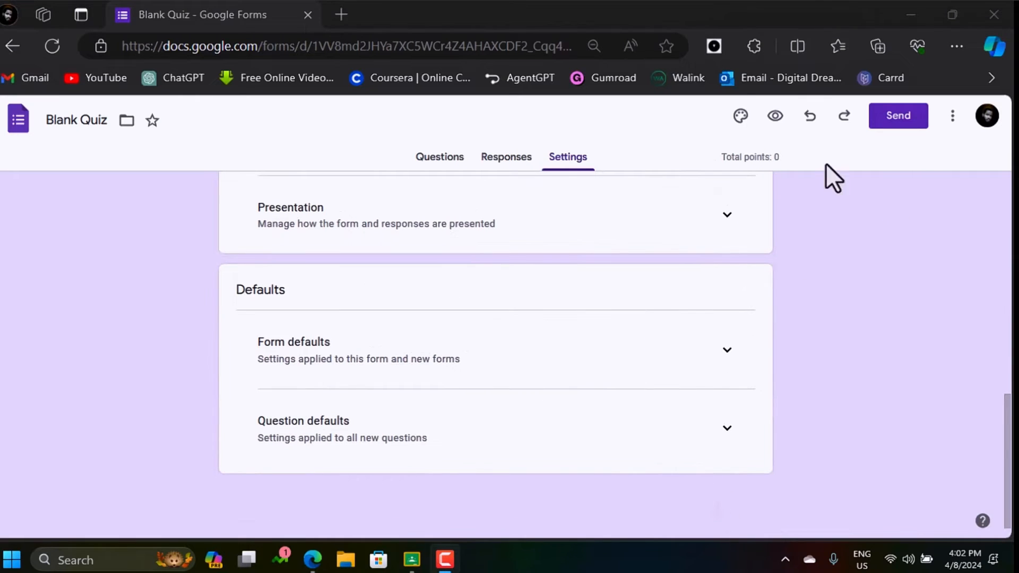
- Change the quiz title to "Computer Theory Quiz"
click(431, 180)
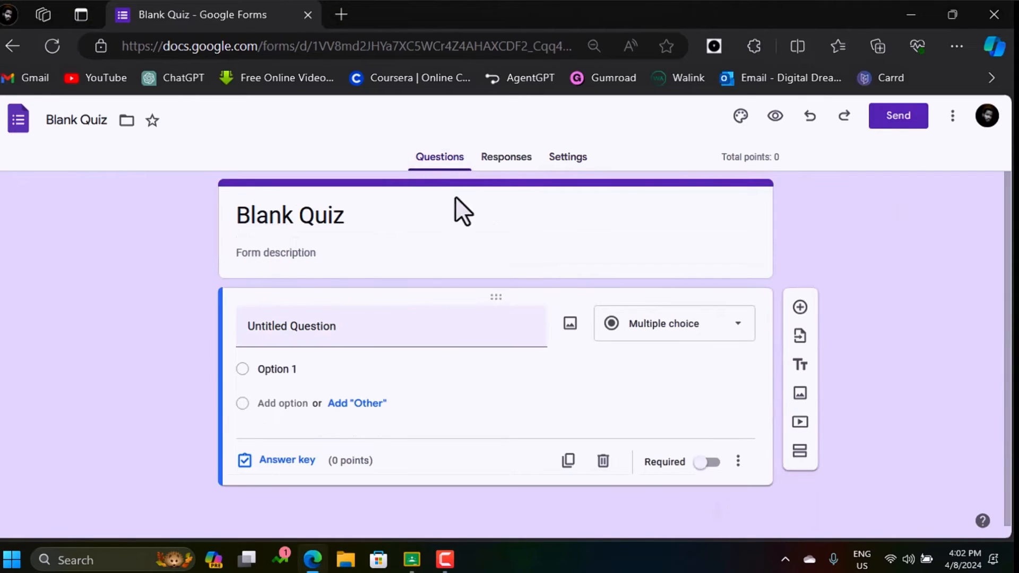
click(352, 217)
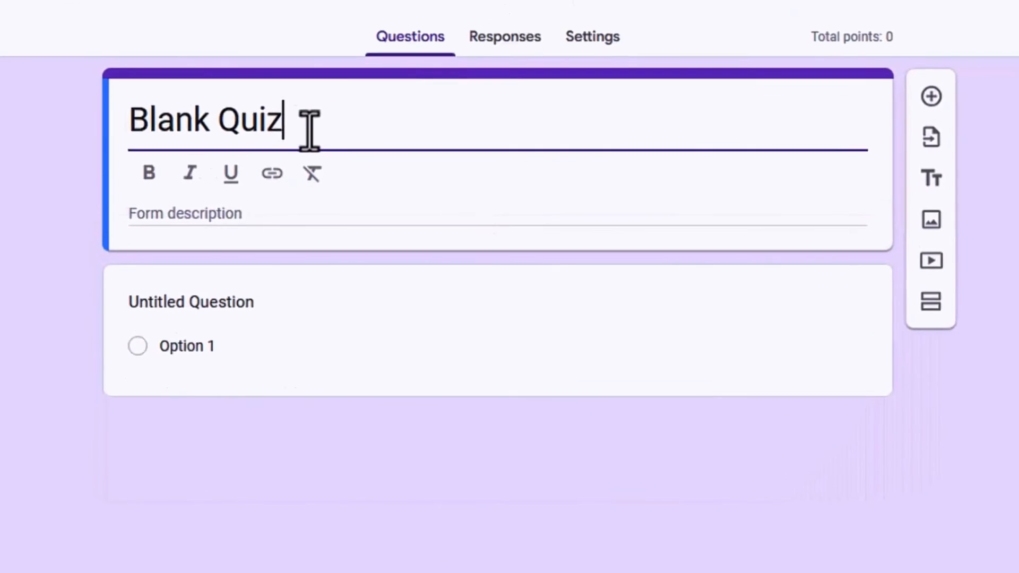
key(ctrl+a)
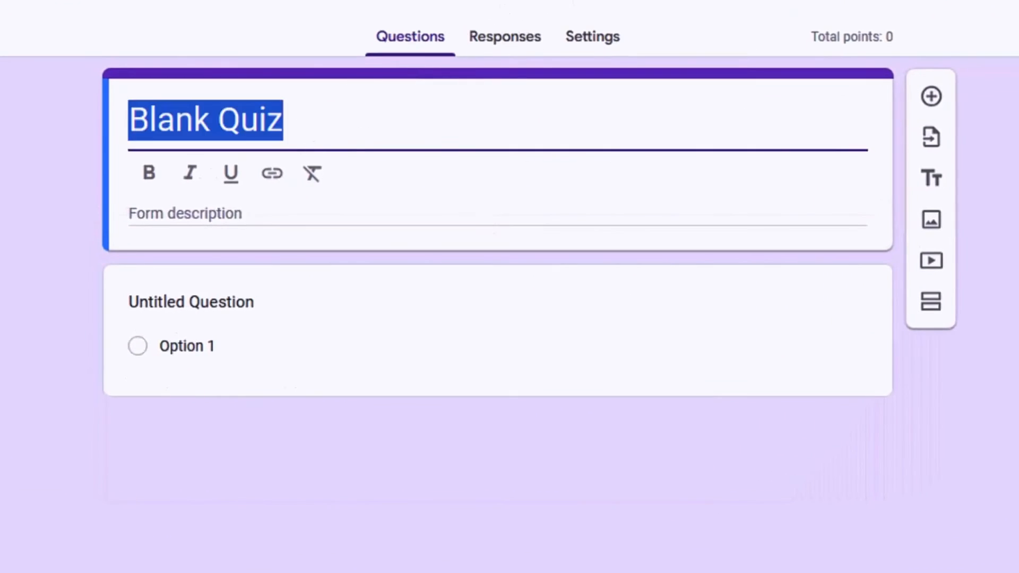
text(Computer Theory Quiz)
- Write the multiple-choice question "What is a computer??" with the options Set of Instruction, All of the above and An electronic device
click(443, 175)
click(308, 256)
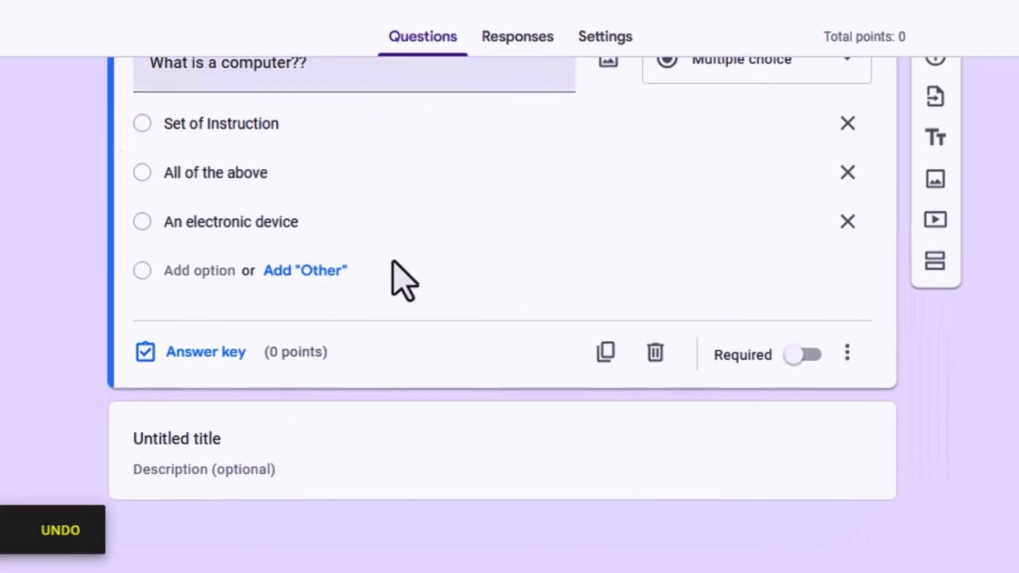
scroll(371, 298, up, 3)
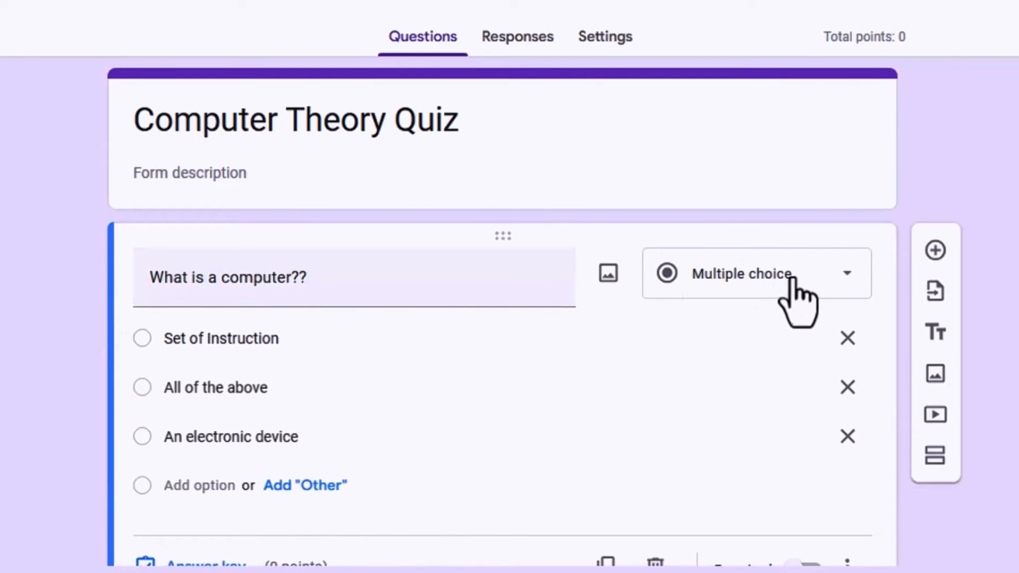
click(844, 276)
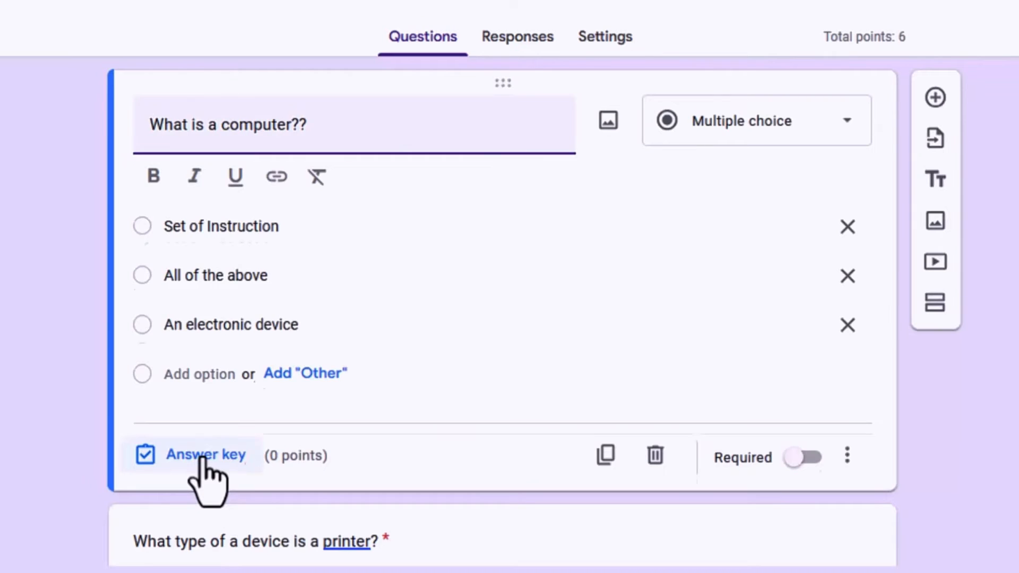
- Mark "An electronic device" as the only correct answer for "What is a computer??" in its answer key
click(203, 458)
click(219, 313)
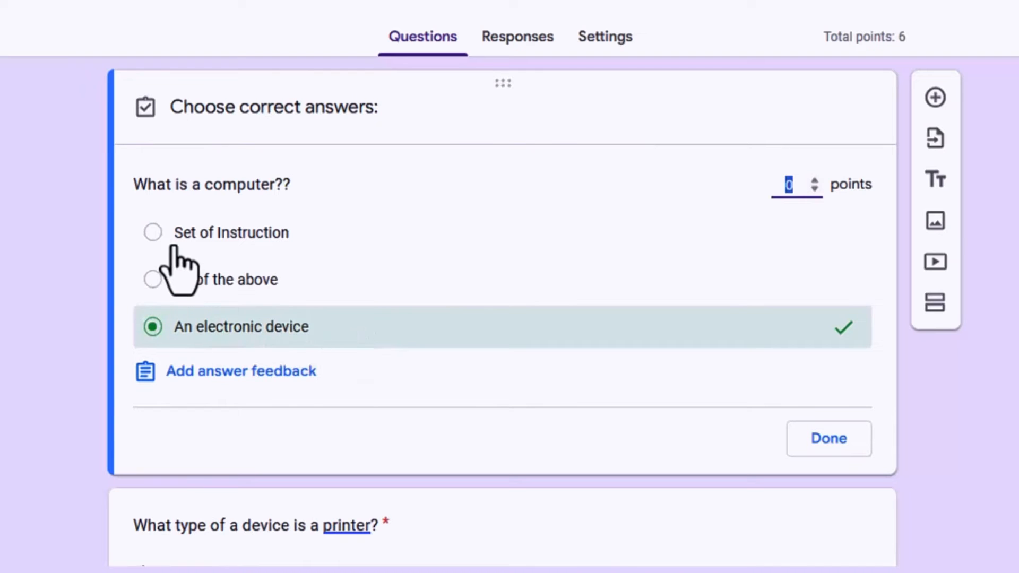
click(152, 234)
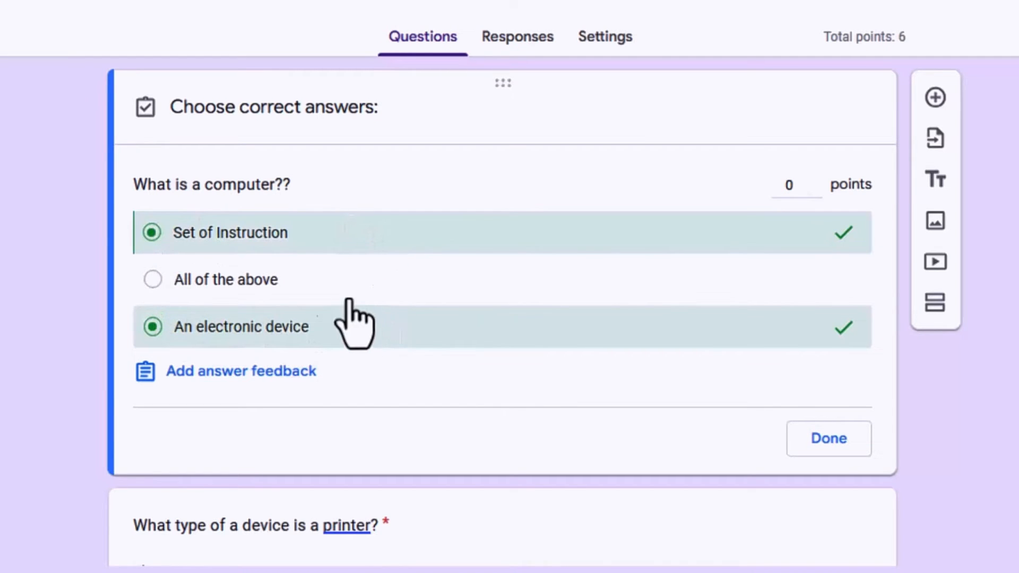
click(153, 277)
click(153, 234)
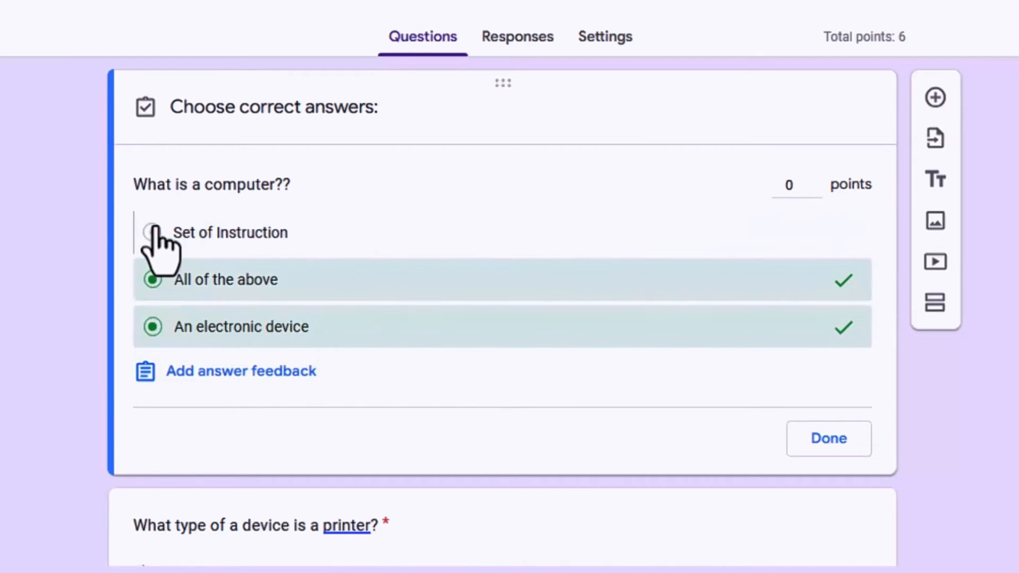
click(152, 278)
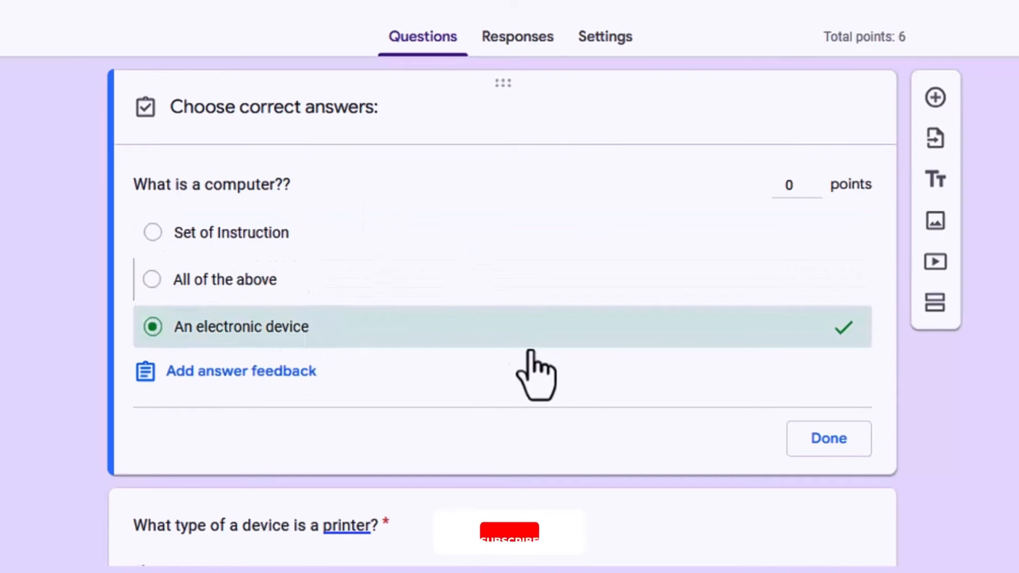
click(835, 442)
- Add two more "Correct answer" entries to the answer key of "What type of a device is a printer?"
click(539, 521)
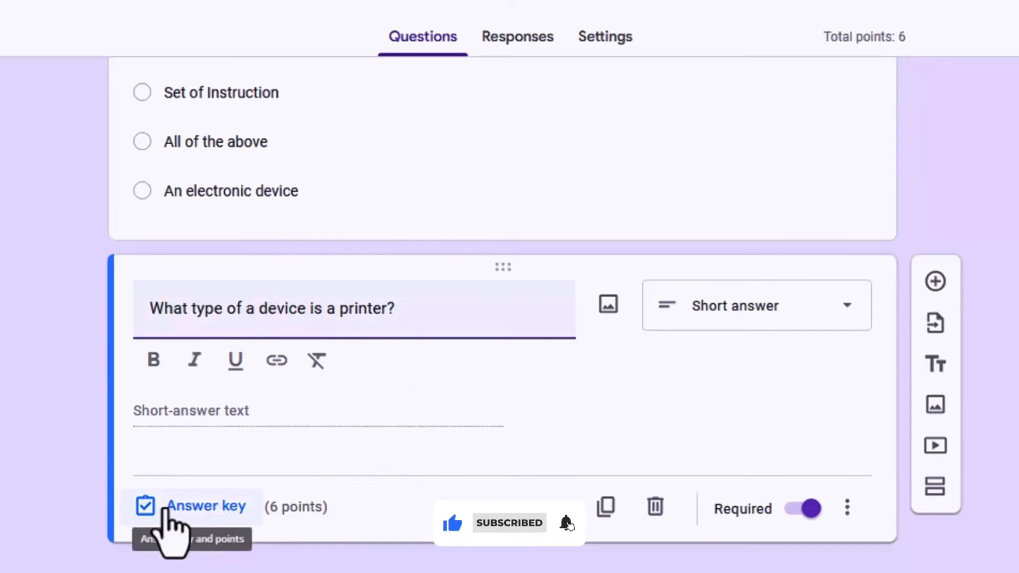
click(201, 508)
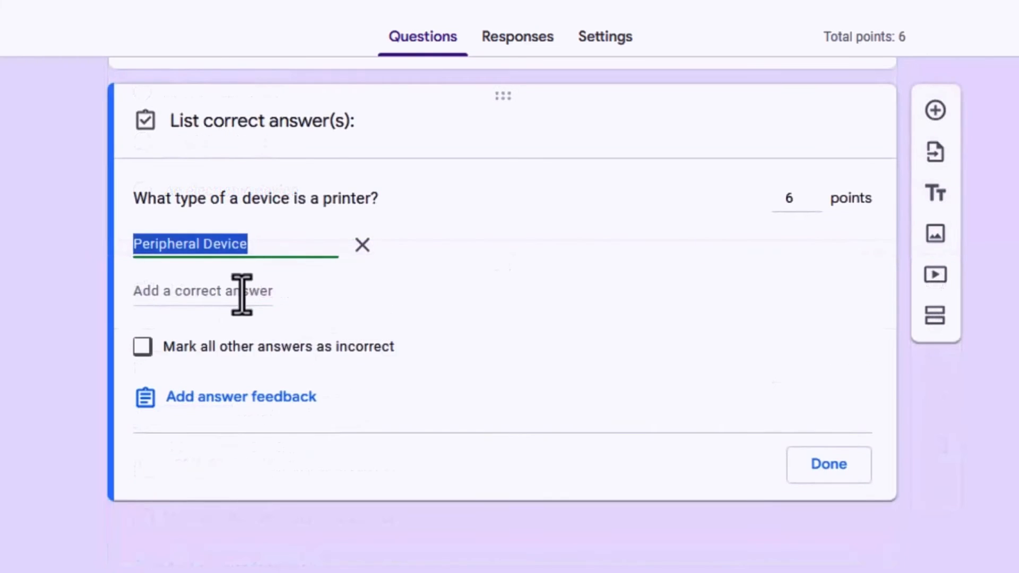
click(242, 291)
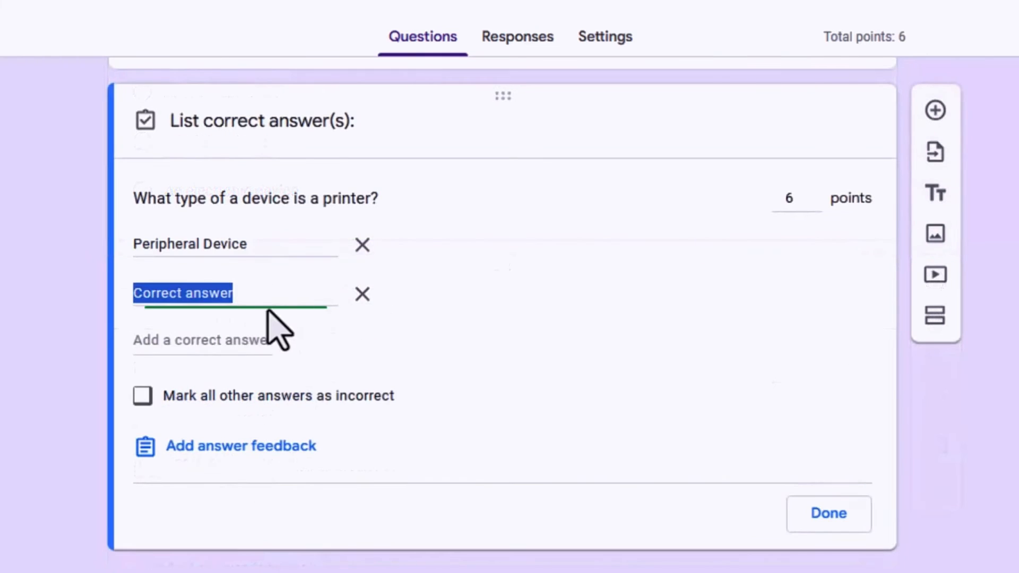
click(256, 339)
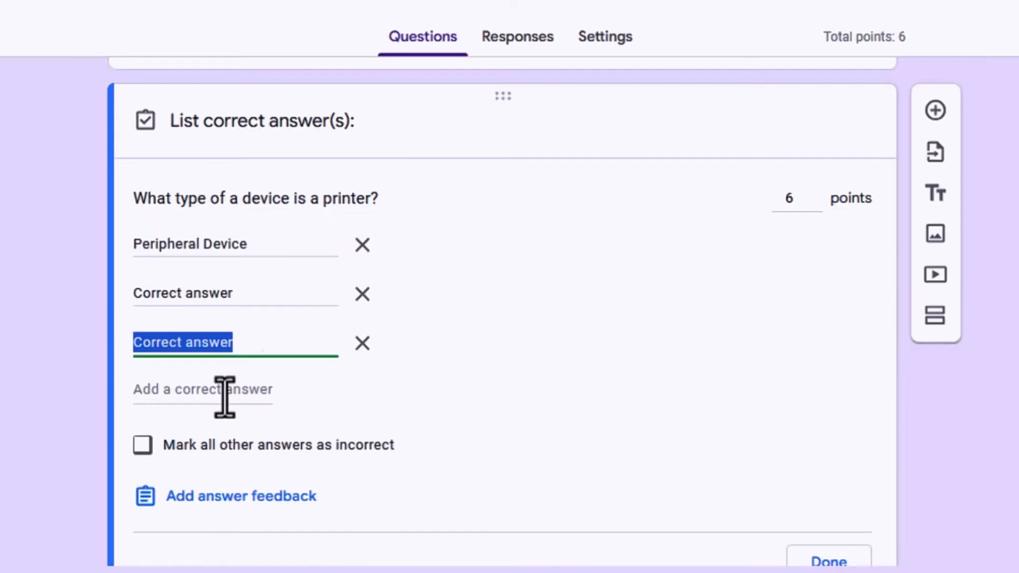
click(564, 207)
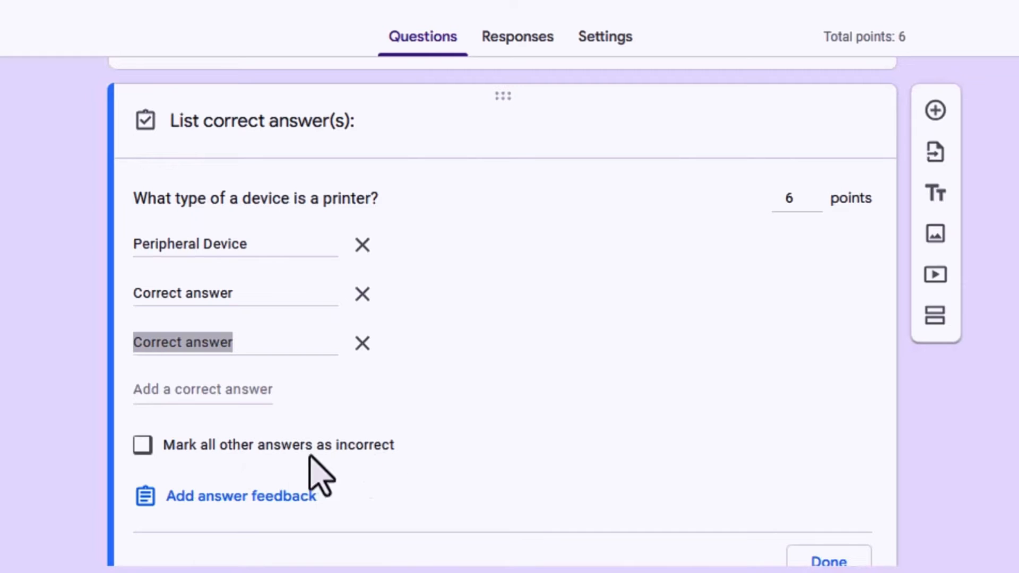
click(142, 446)
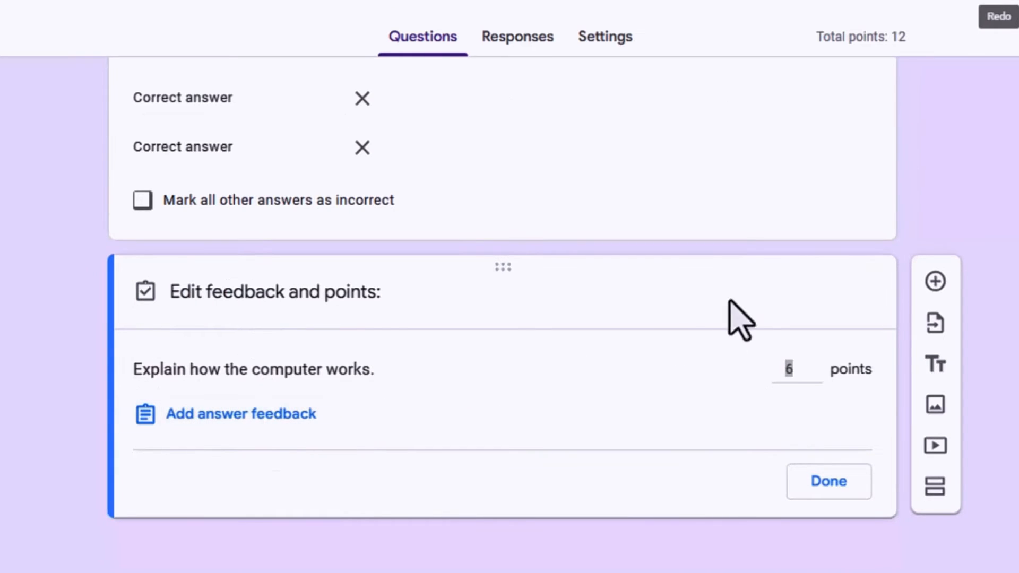
- Review the points and answer keys of the quiz questions
click(432, 436)
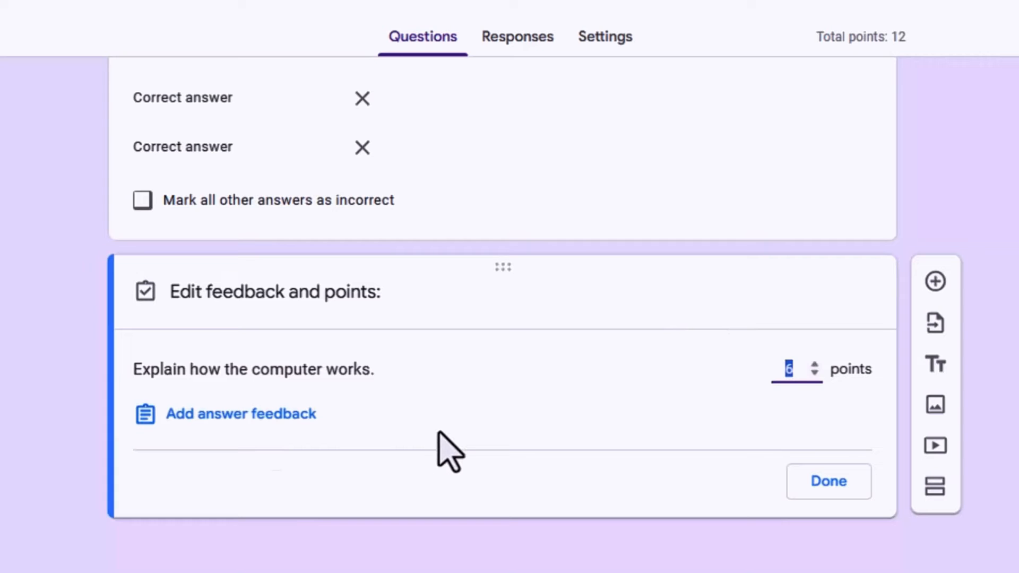
click(368, 438)
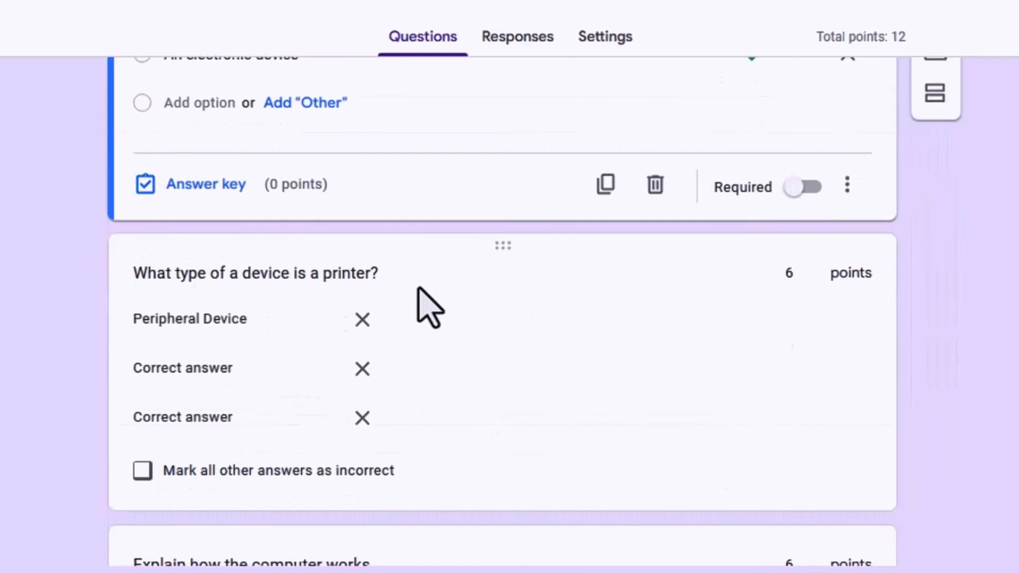
scroll(419, 297, up, 4)
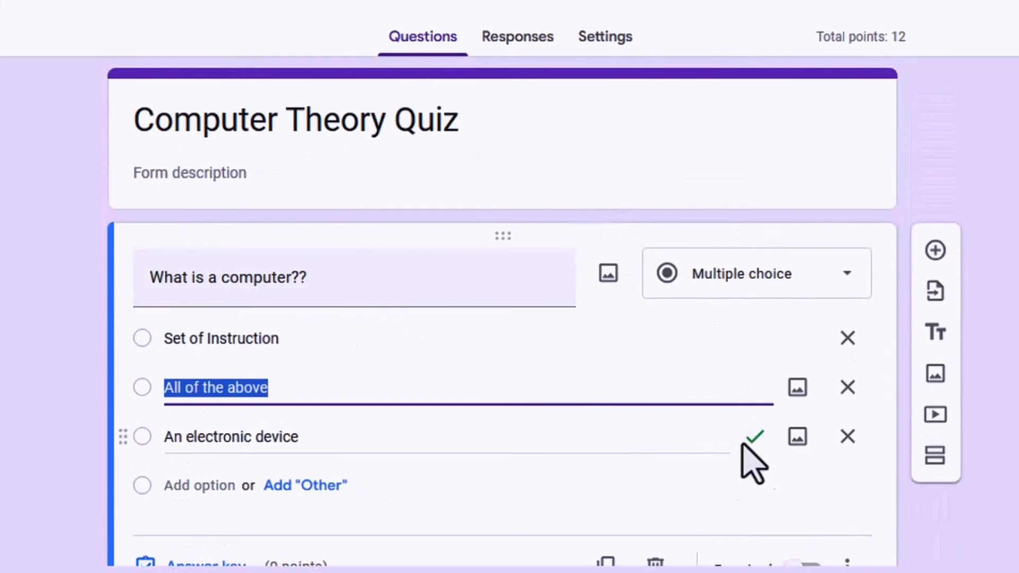
scroll(353, 467, down, 9)
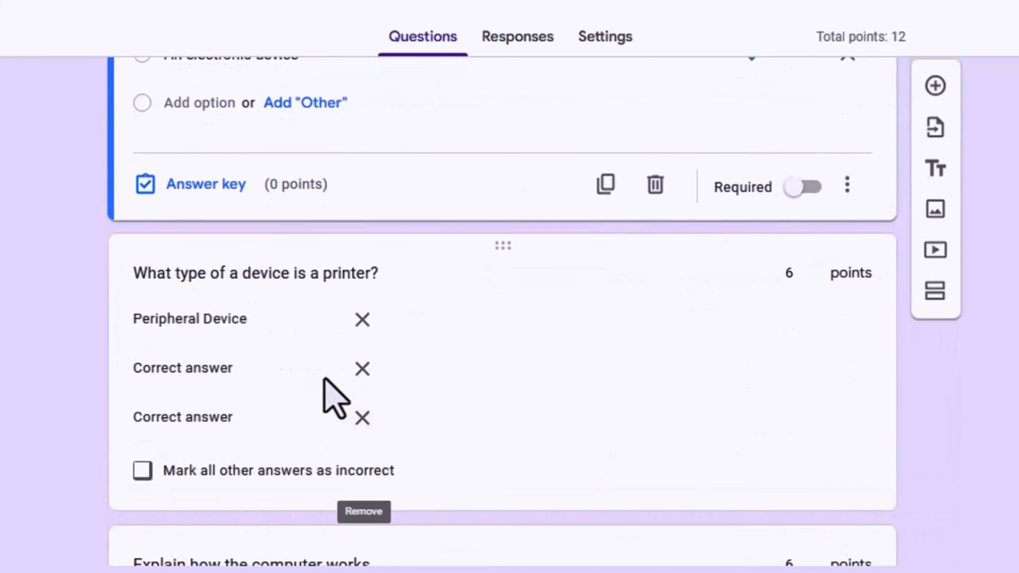
scroll(340, 441, up, 9)
scroll(345, 403, down, 6)
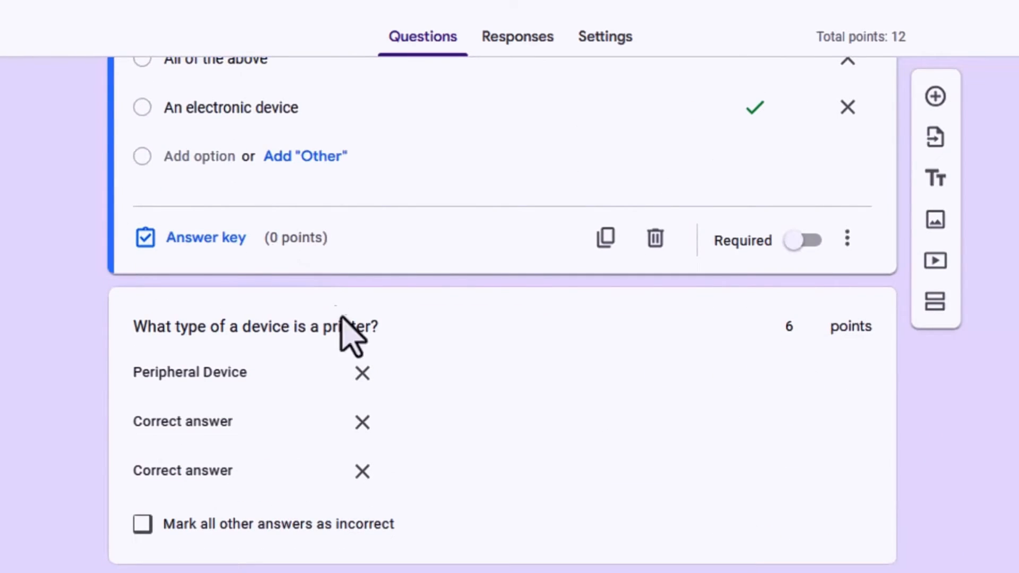
scroll(341, 325, up, 5)
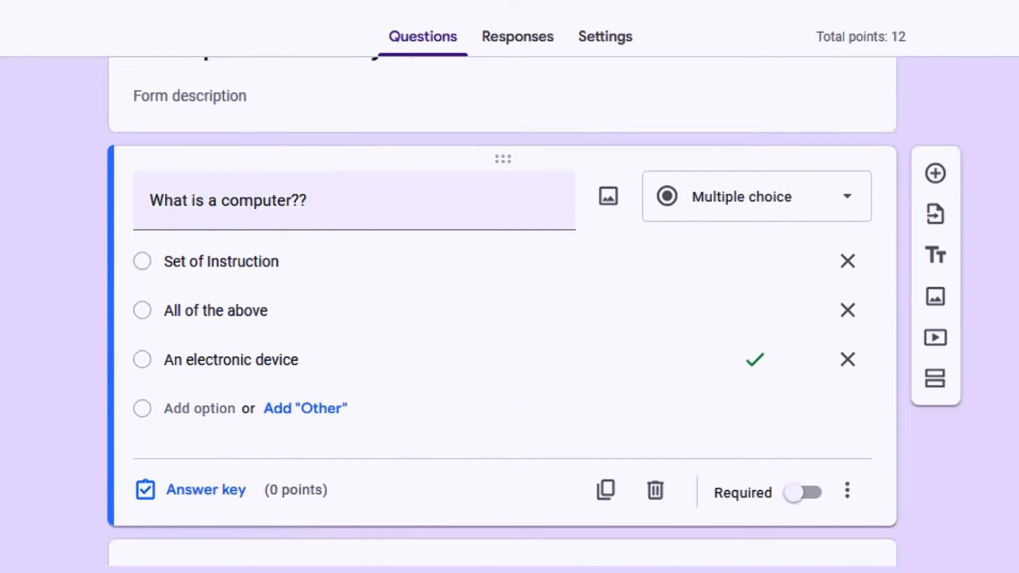
scroll(853, 177, down, 2)
scroll(409, 214, up, 3)
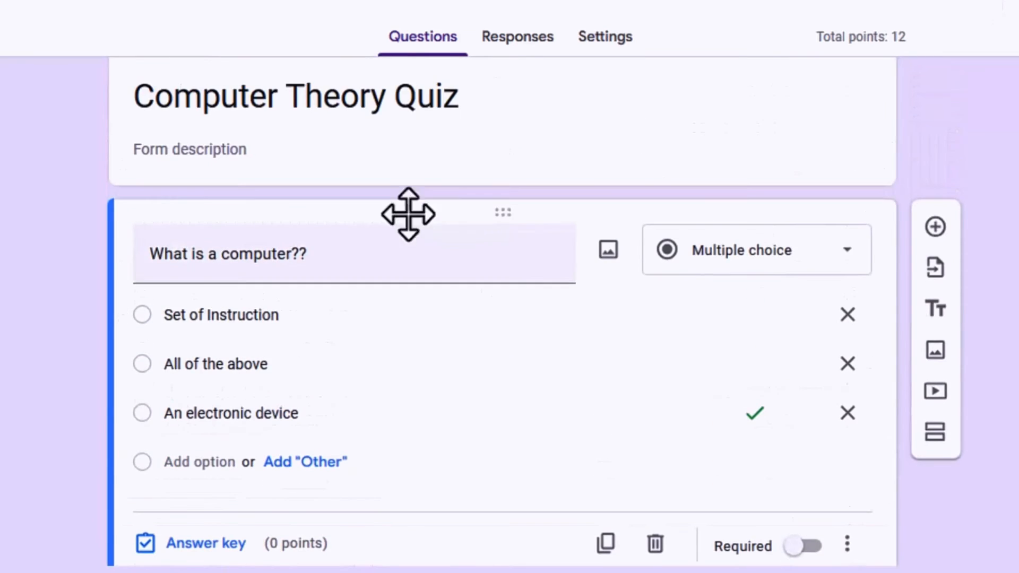
scroll(425, 243, down, 3)
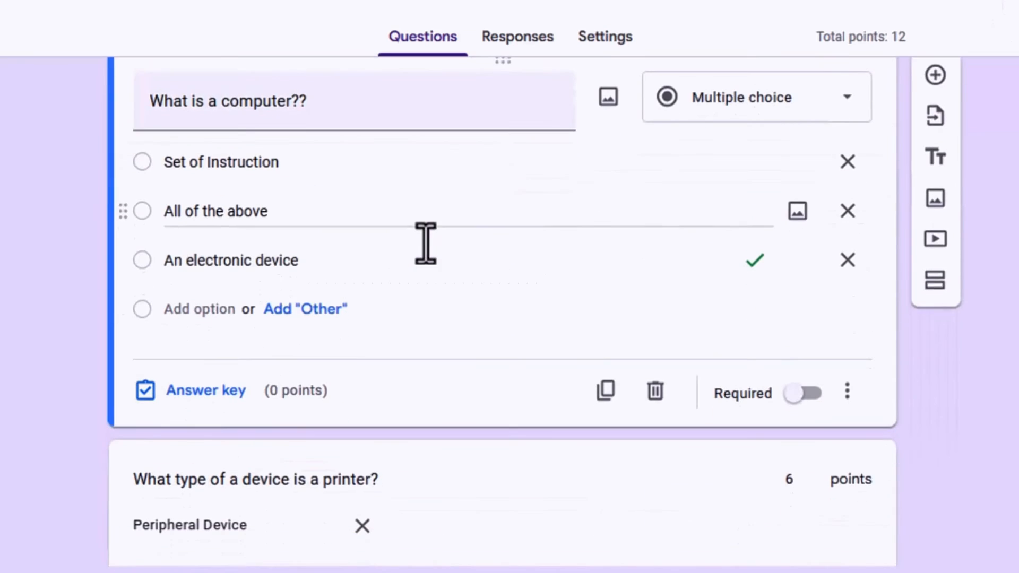
- Set the points for the question "What is a computer??" to 2 in its answer key
click(207, 393)
scroll(693, 205, up, 3)
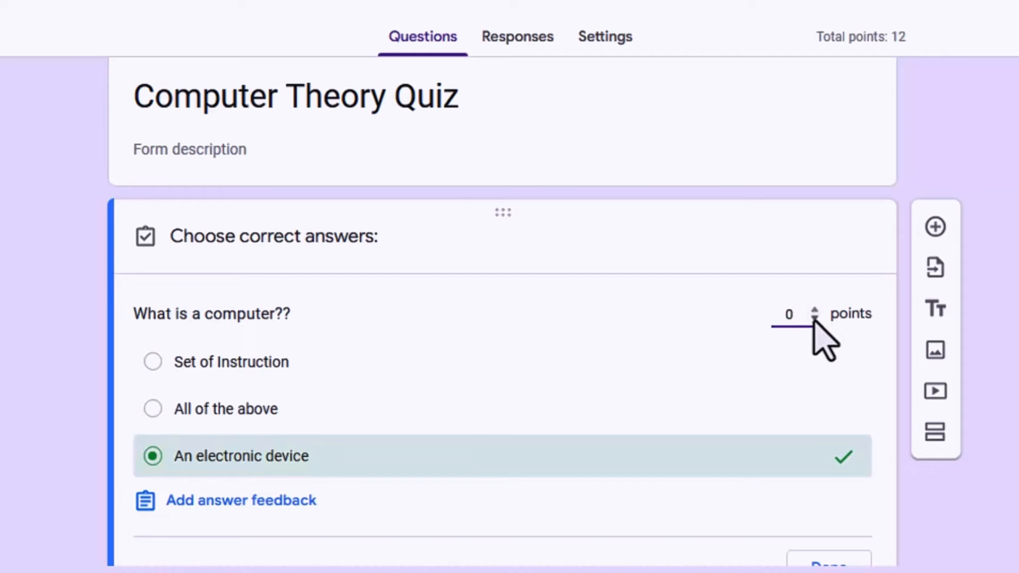
text(2)
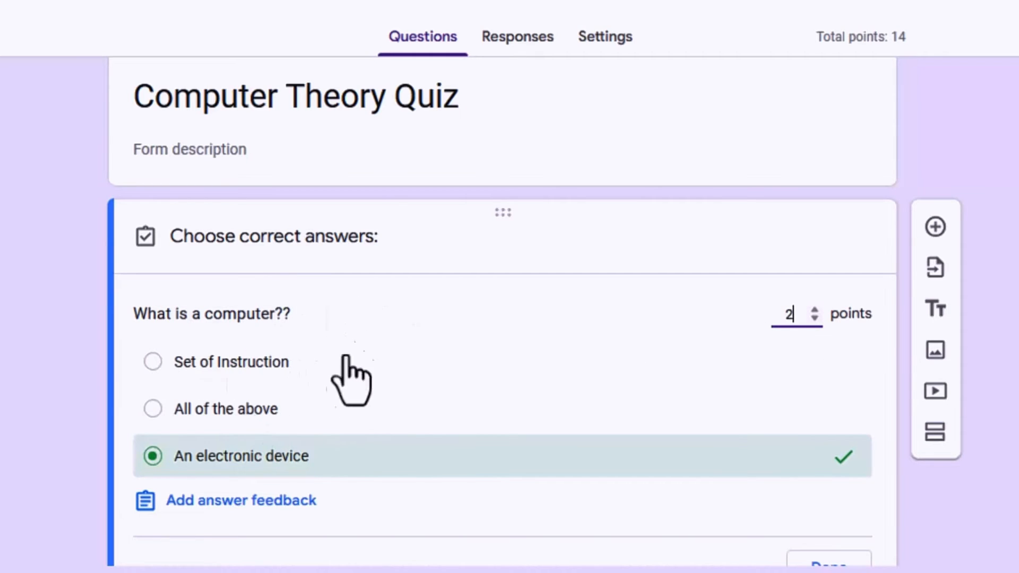
scroll(347, 358, down, 2)
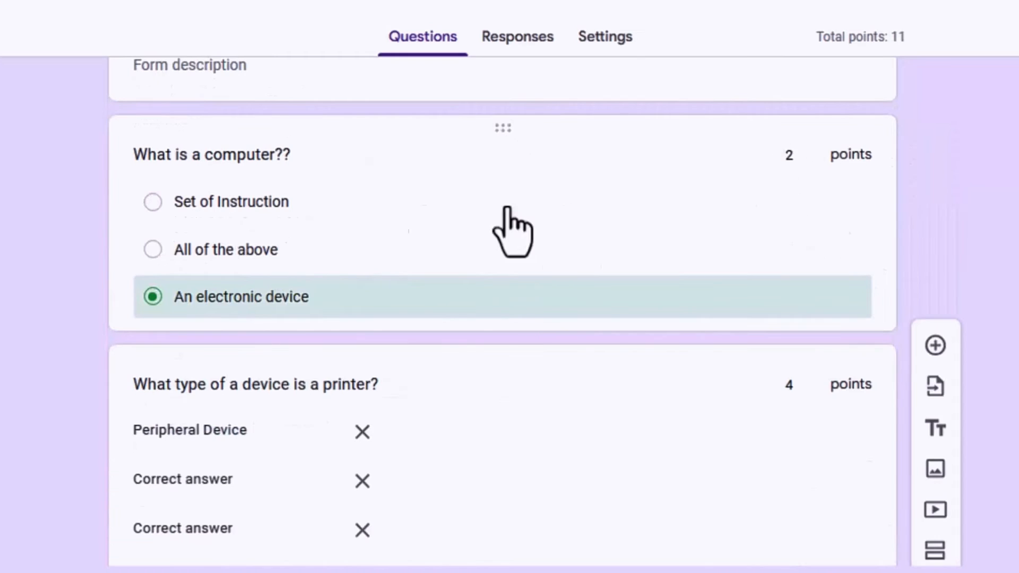
scroll(441, 223, up, 2)
click(555, 245)
scroll(477, 297, down, 5)
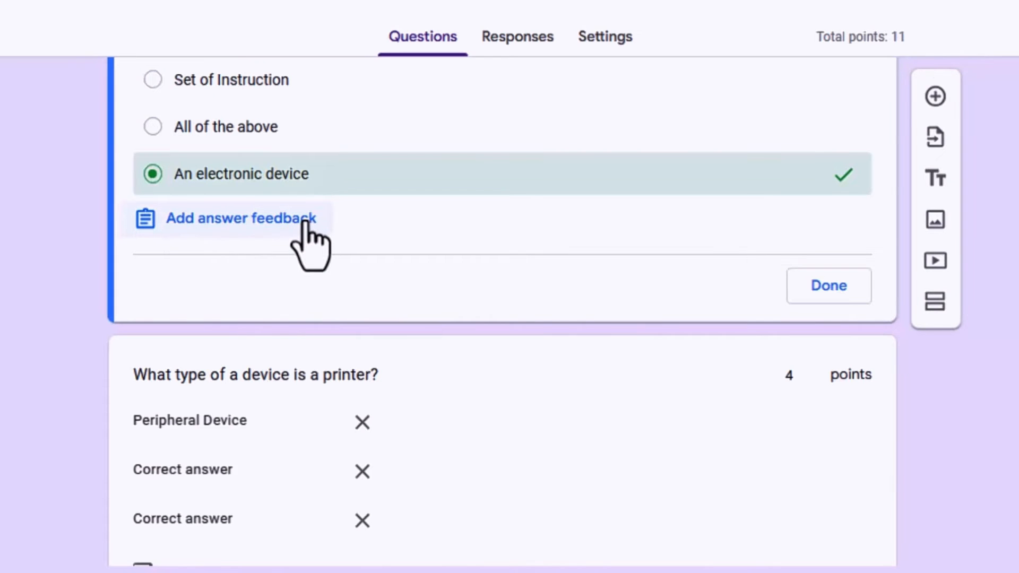
- Preview the quiz and check its questions, point values and answer keys from beginning to end
scroll(265, 276, up, 3)
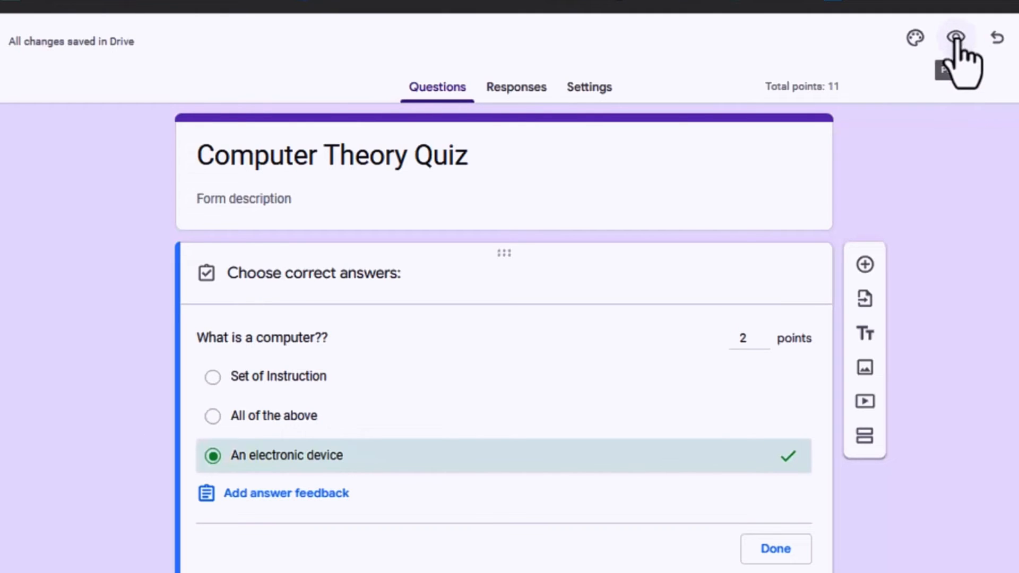
click(955, 37)
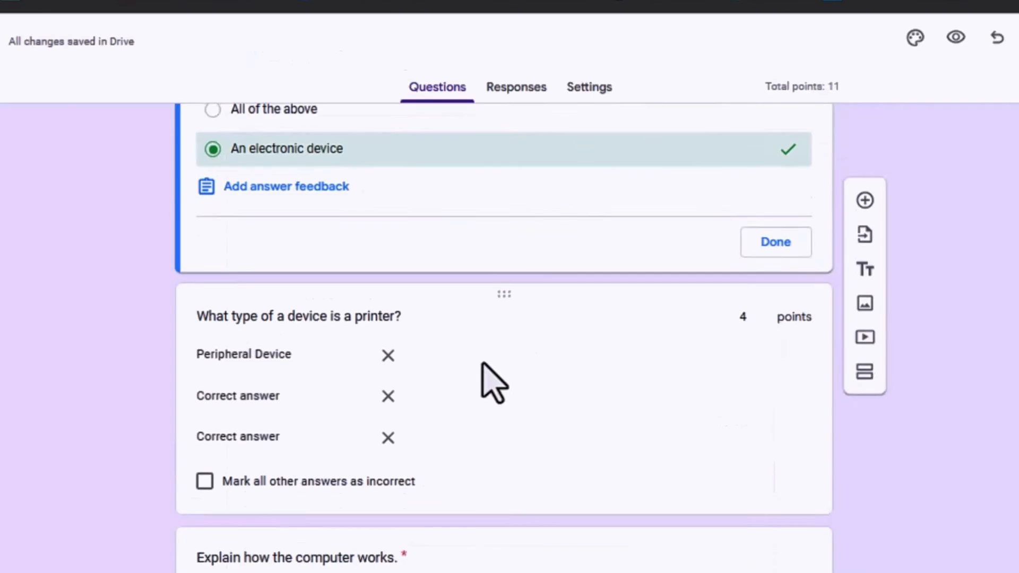
scroll(489, 382, up, 5)
scroll(416, 329, down, 7)
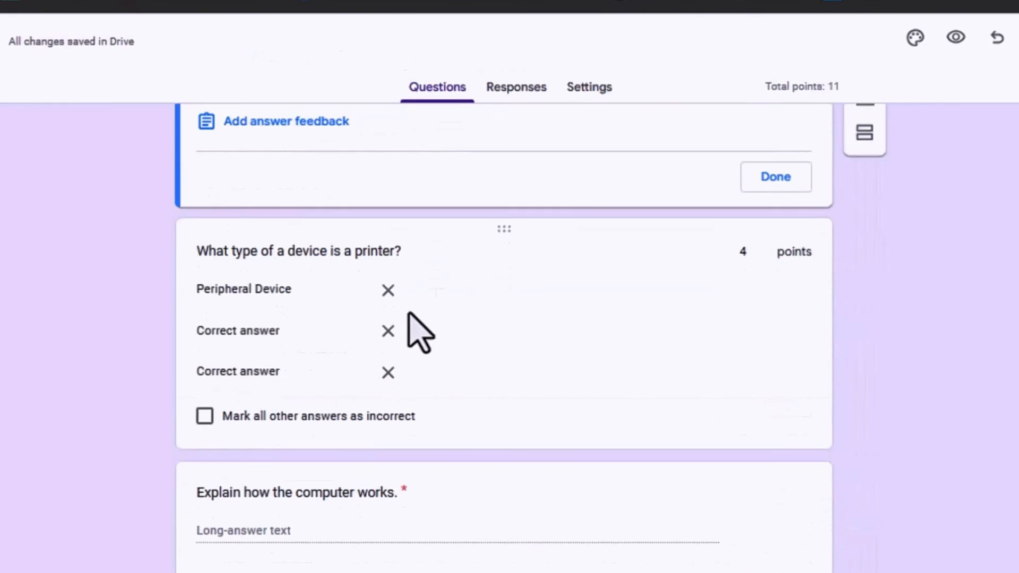
scroll(412, 337, up, 7)
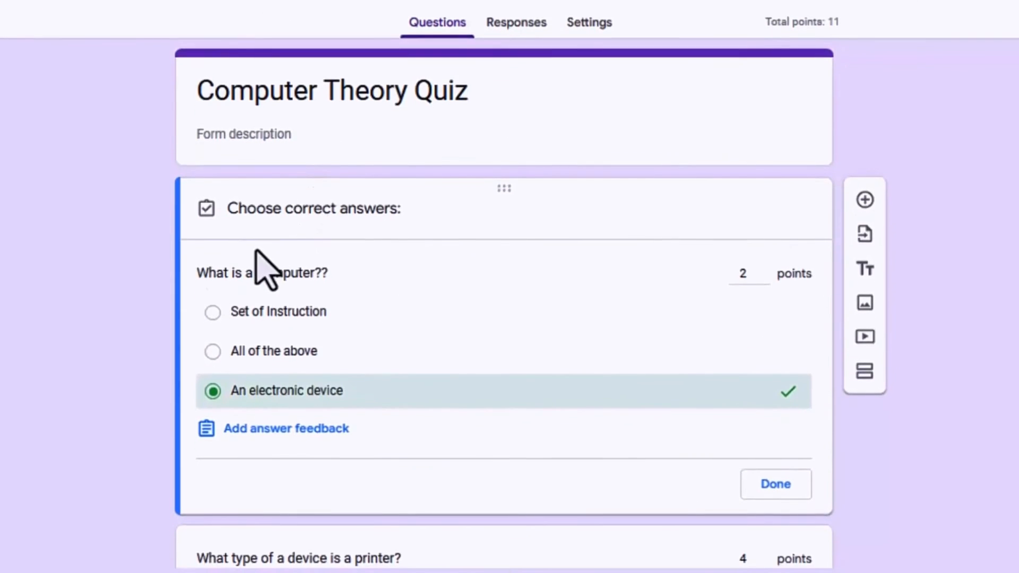
scroll(314, 329, down, 7)
scroll(366, 382, up, 3)
scroll(466, 329, up, 4)
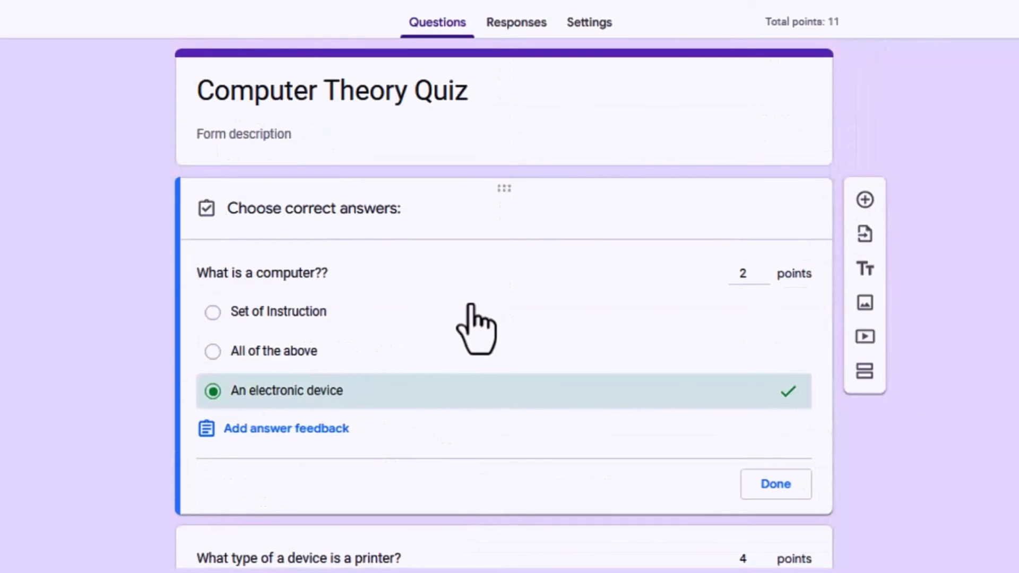
scroll(127, 287, down, 7)
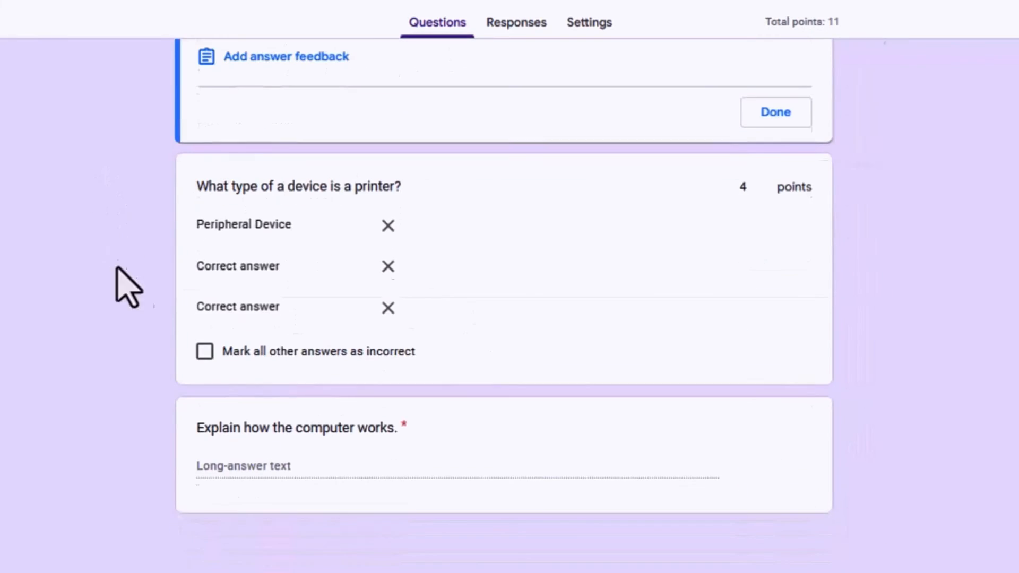
scroll(138, 239, up, 7)
- Add a section titled "SECTION 2" after the last question and insert a blank multiple-choice question in it
scroll(127, 276, down, 7)
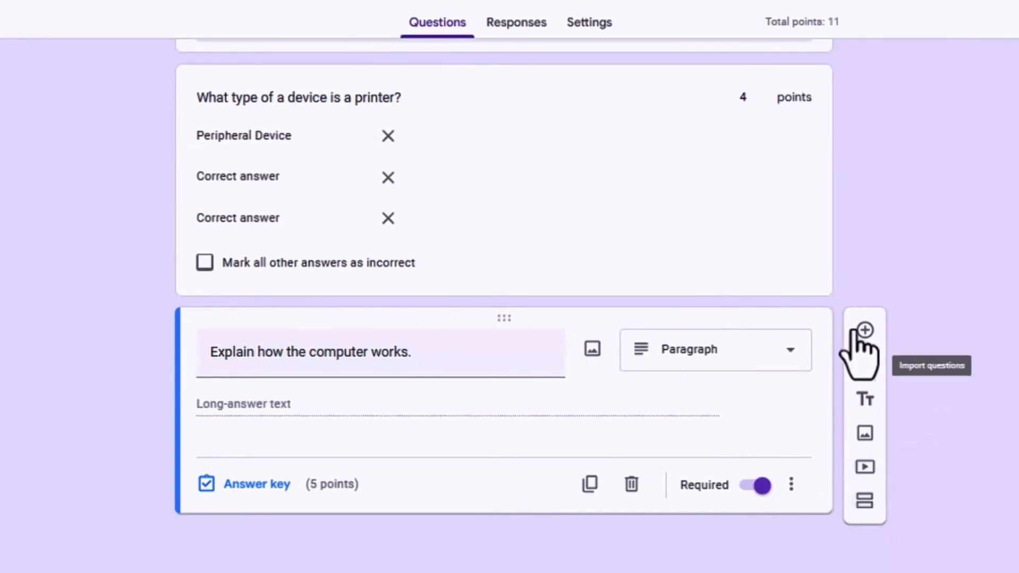
click(864, 502)
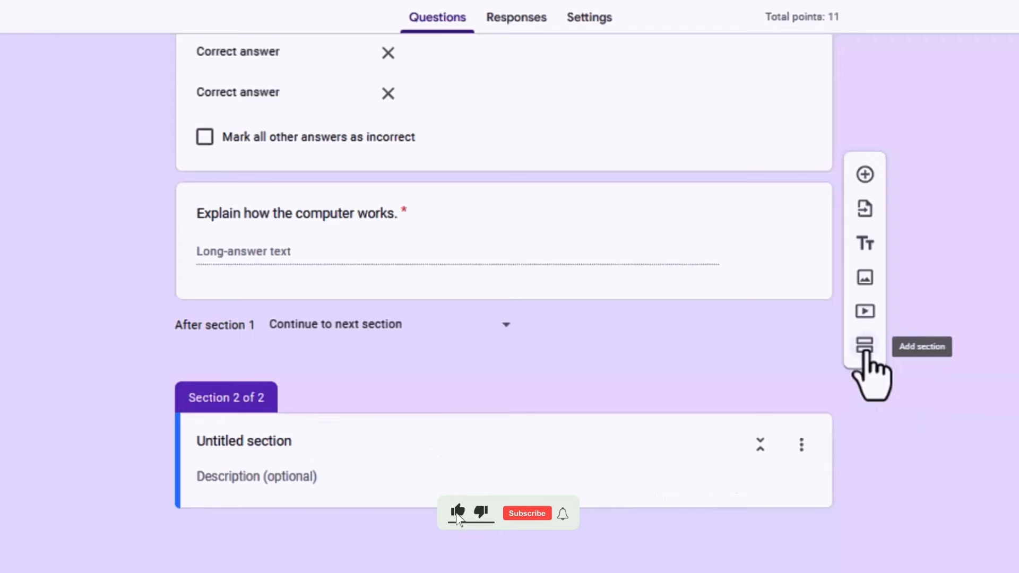
click(261, 441)
text(SECTION 2)
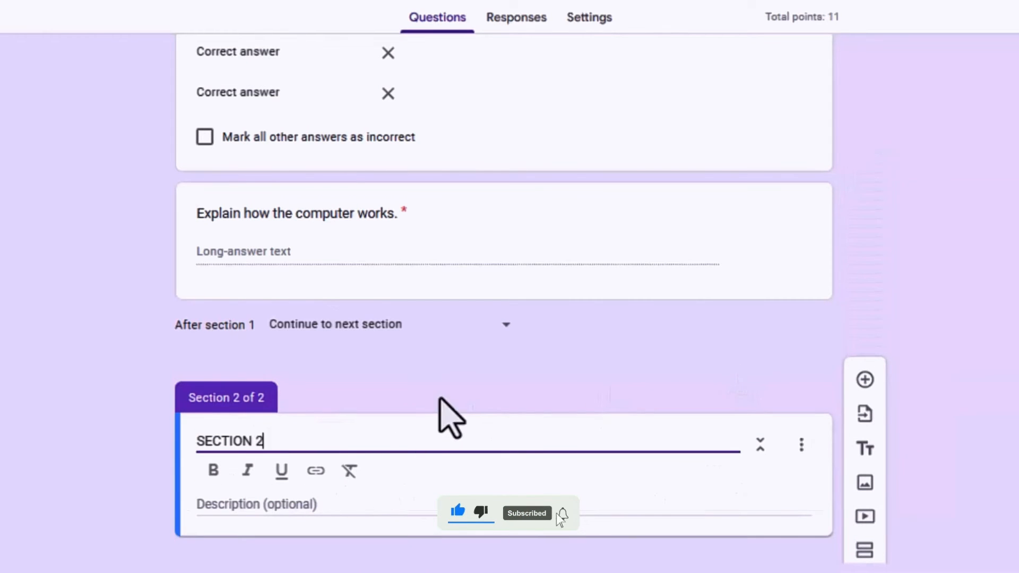
click(381, 506)
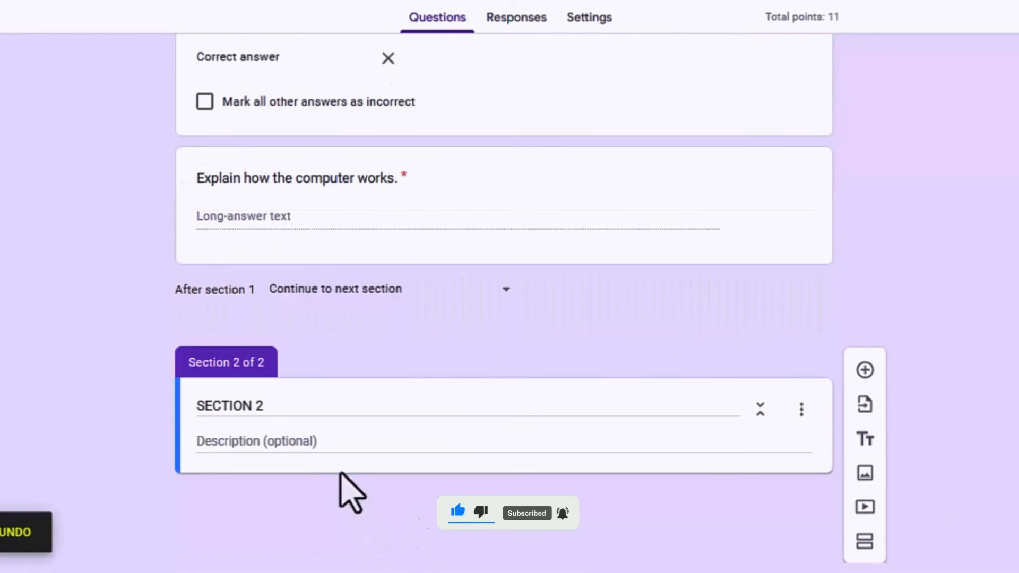
click(865, 370)
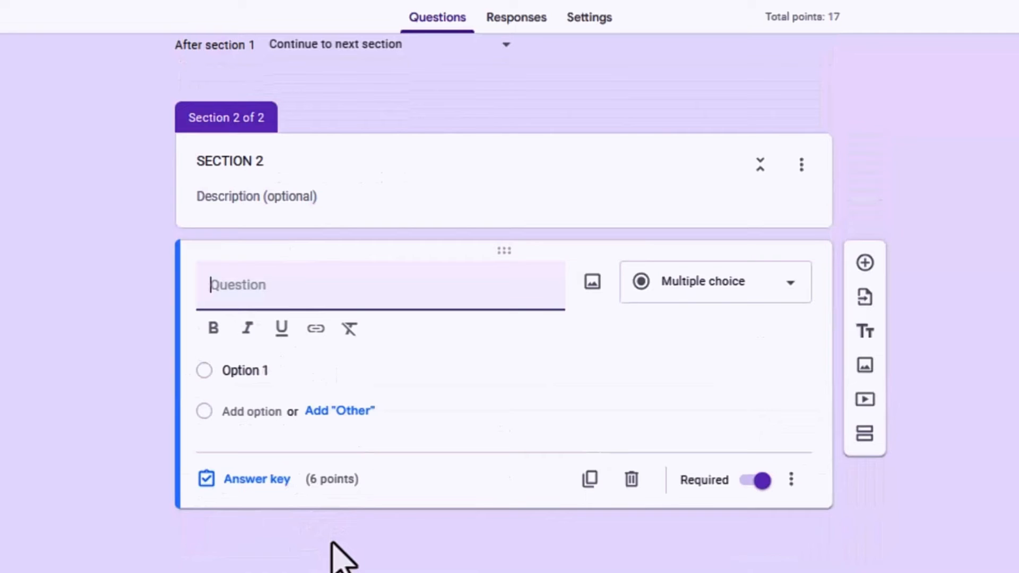
scroll(335, 420, up, 8)
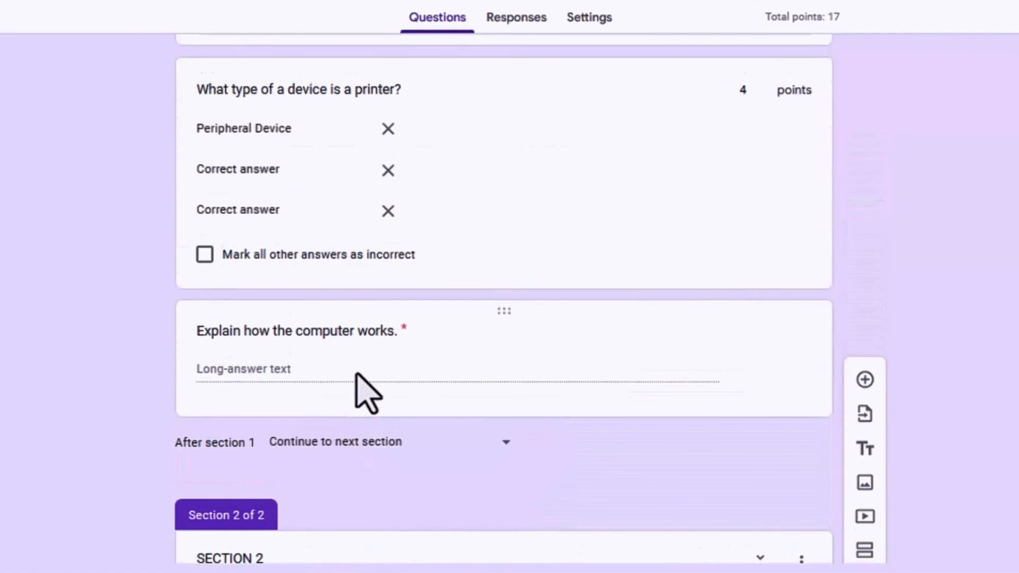
scroll(372, 318, up, 6)
scroll(416, 319, down, 5)
scroll(501, 423, up, 4)
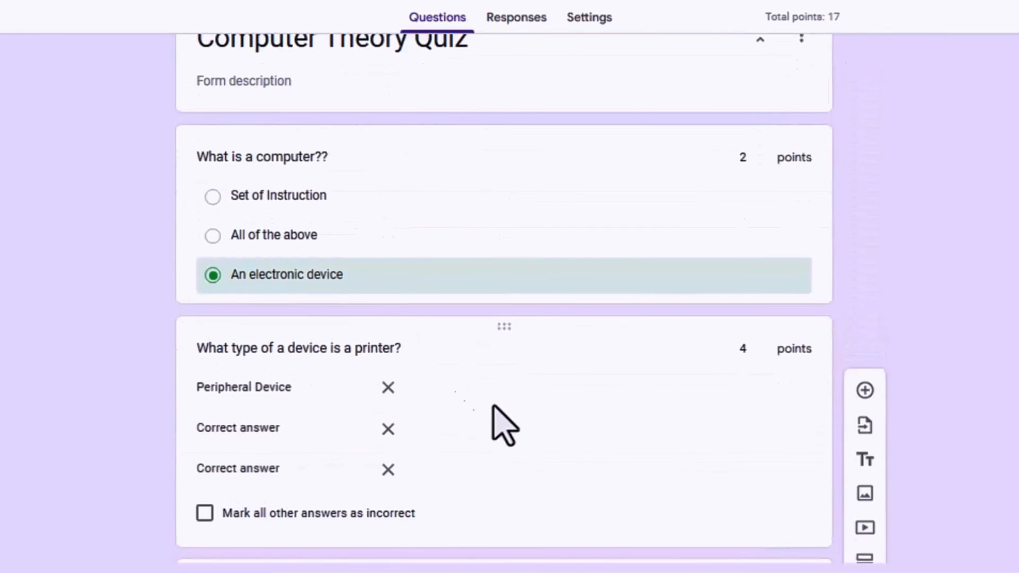
- Move the question "Explain how the computer works." from section 1 into SECTION 2, above the blank multiple-choice question
scroll(449, 393, down, 5)
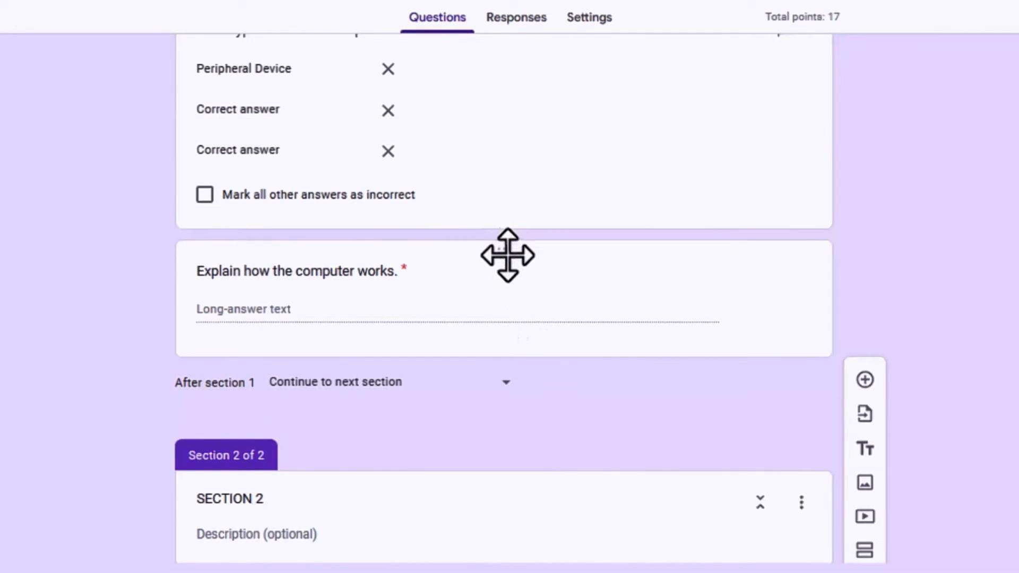
drag(498, 250, 453, 453)
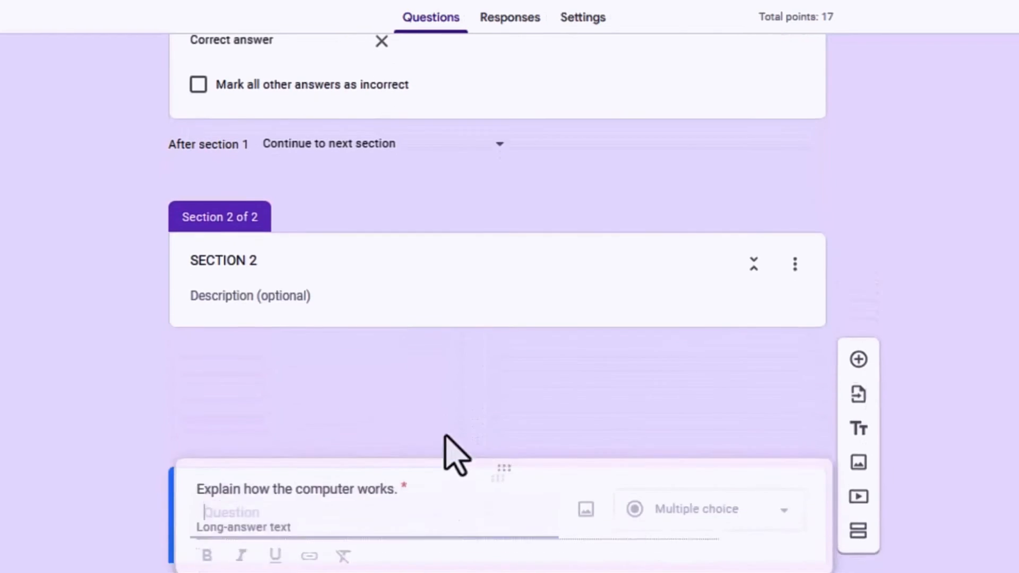
drag(437, 354, 436, 351)
scroll(436, 351, down, 3)
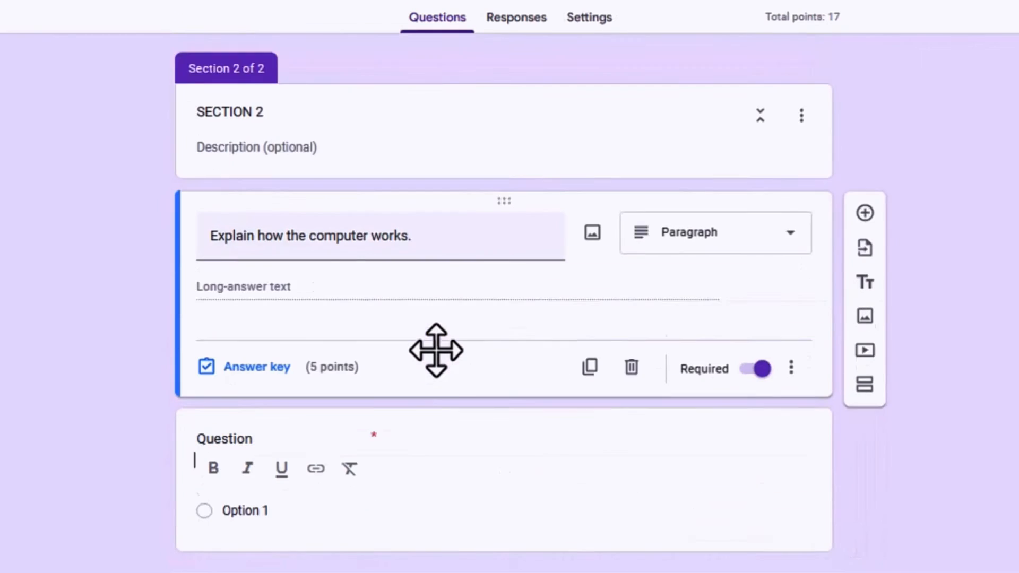
scroll(405, 275, up, 5)
scroll(416, 289, down, 6)
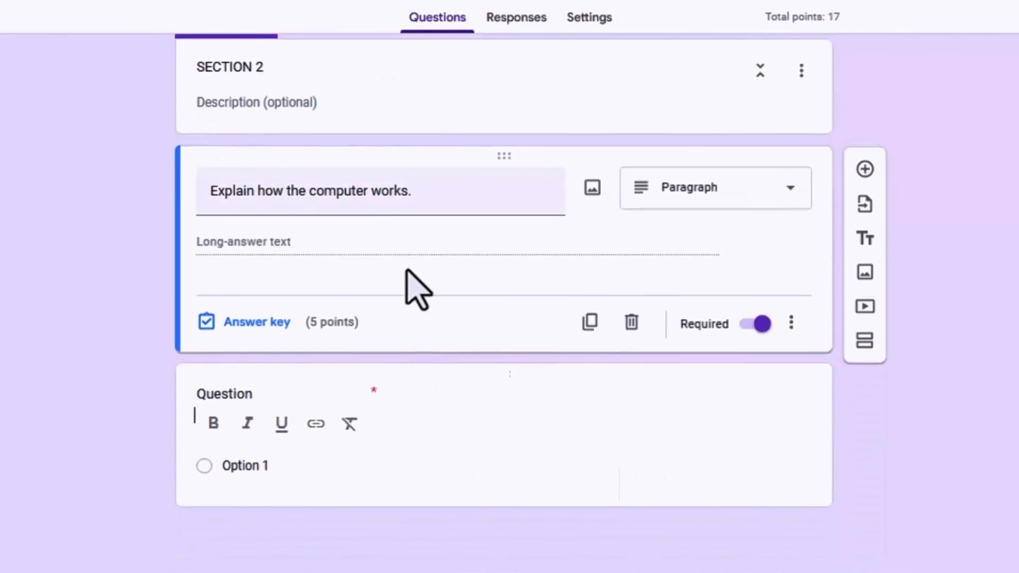
scroll(358, 204, up, 10)
scroll(354, 184, up, 3)
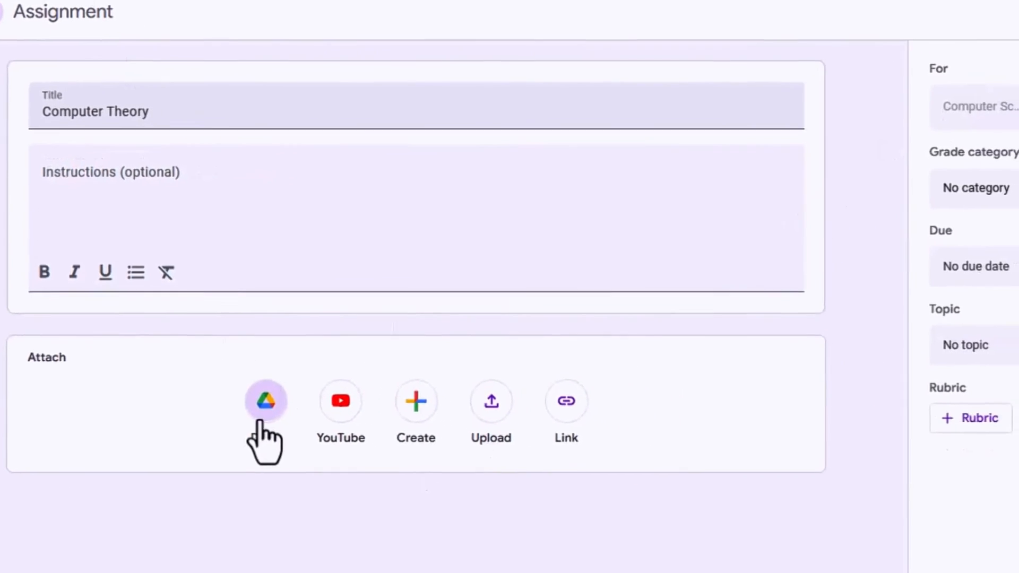
- Attach the Computer Theory Quiz form from Google Drive to the Computer Theory assignment in Google Classroom and assign it without a grade category
click(338, 444)
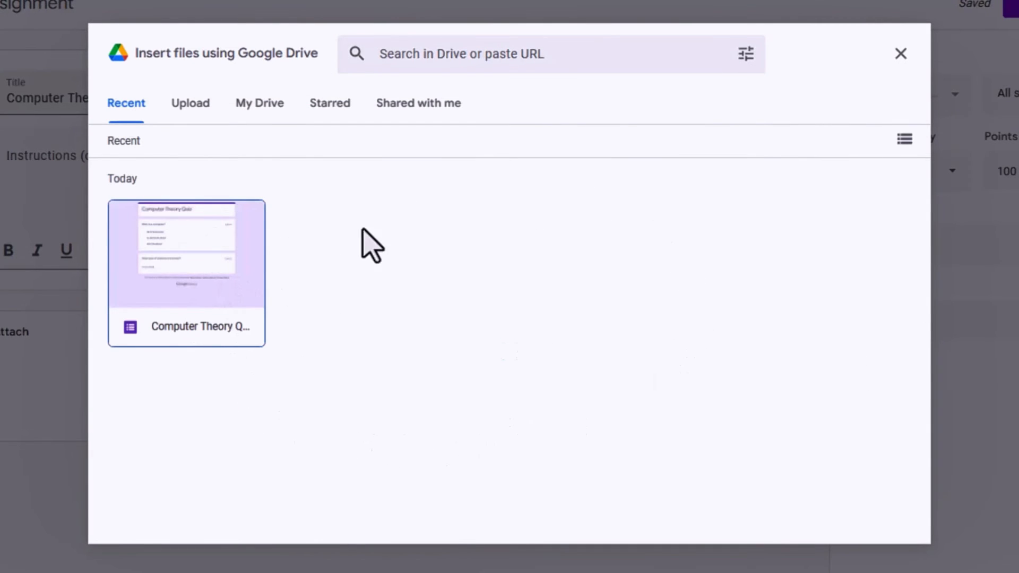
click(189, 277)
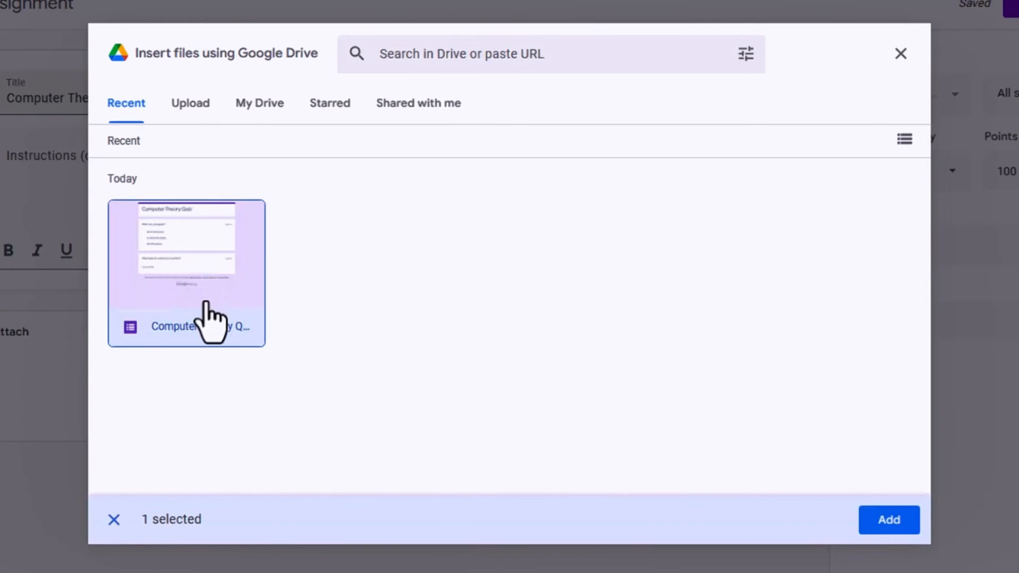
click(887, 522)
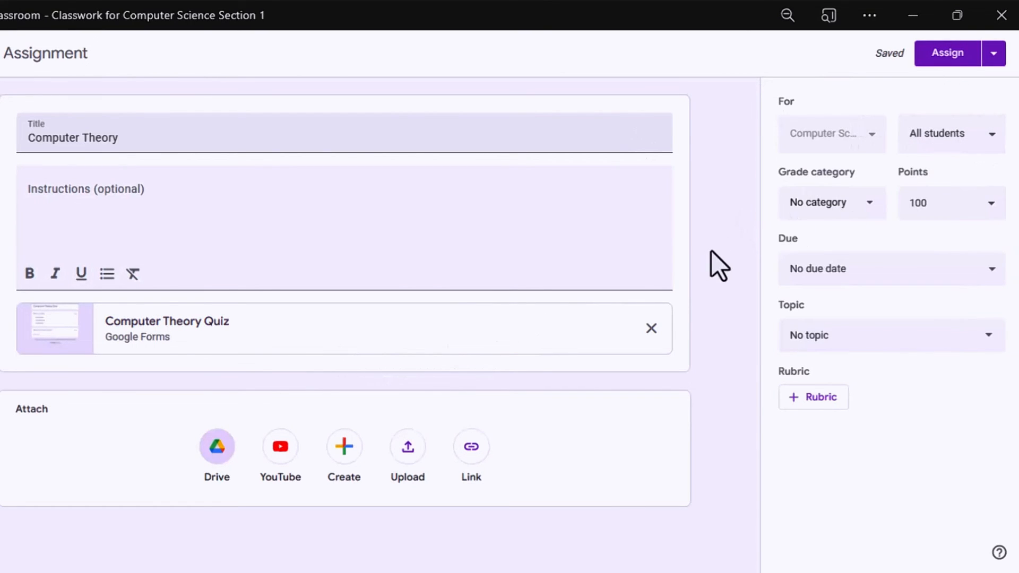
click(950, 53)
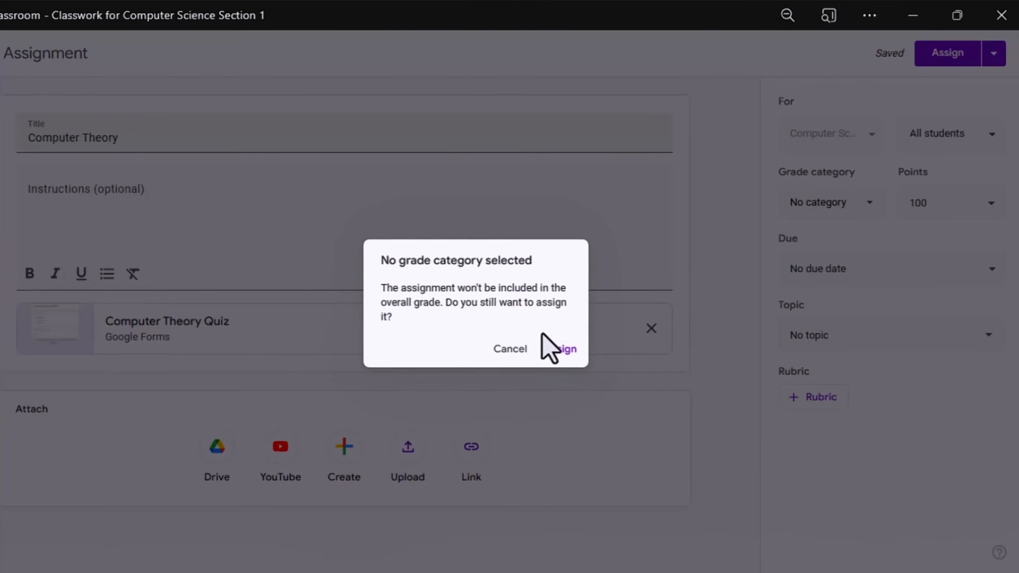
click(561, 349)
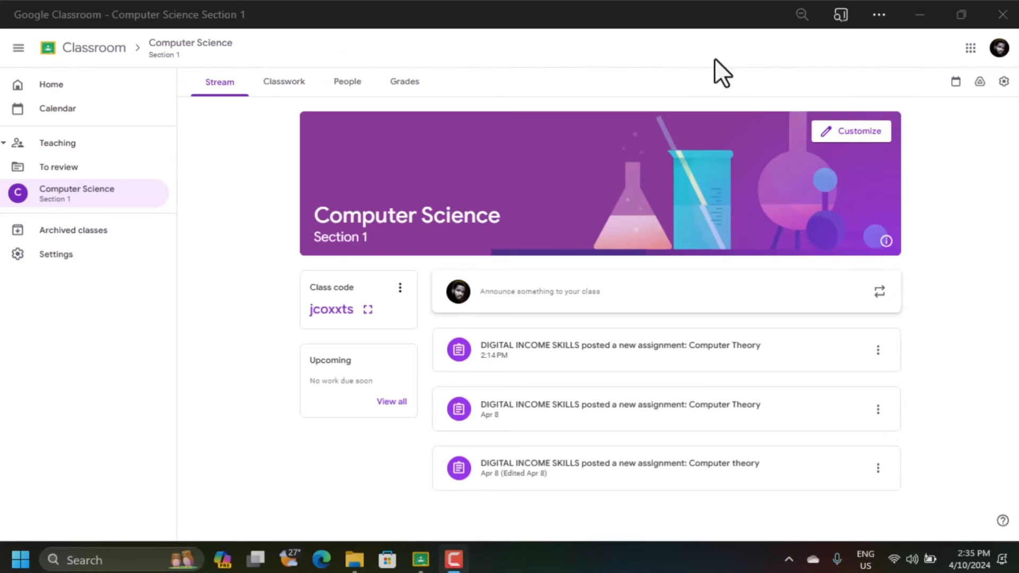
- From the class gradebook, open the first student's submission for the Computer Theory assignment without a due date and grade it 78 out of 100
click(403, 84)
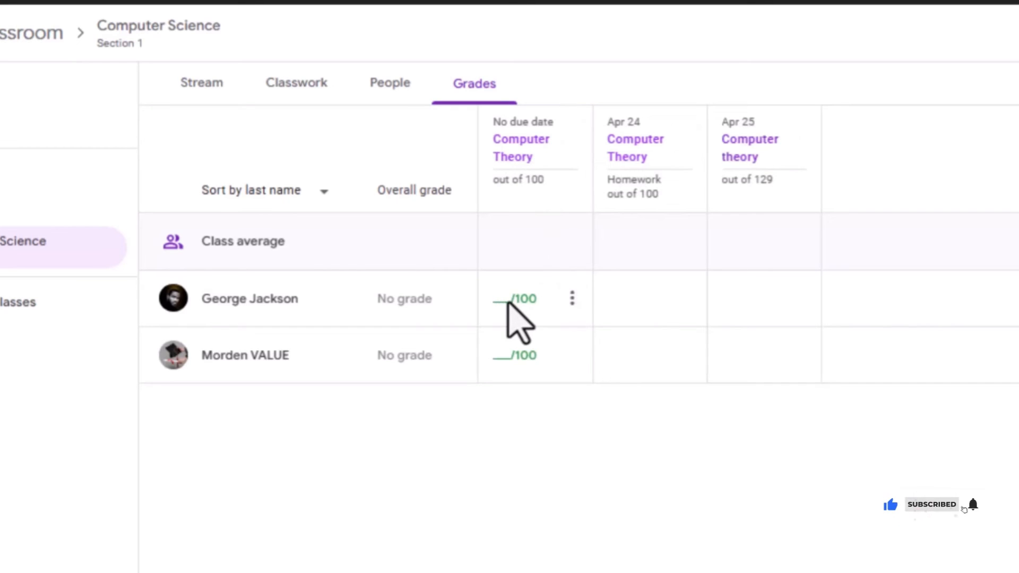
click(572, 451)
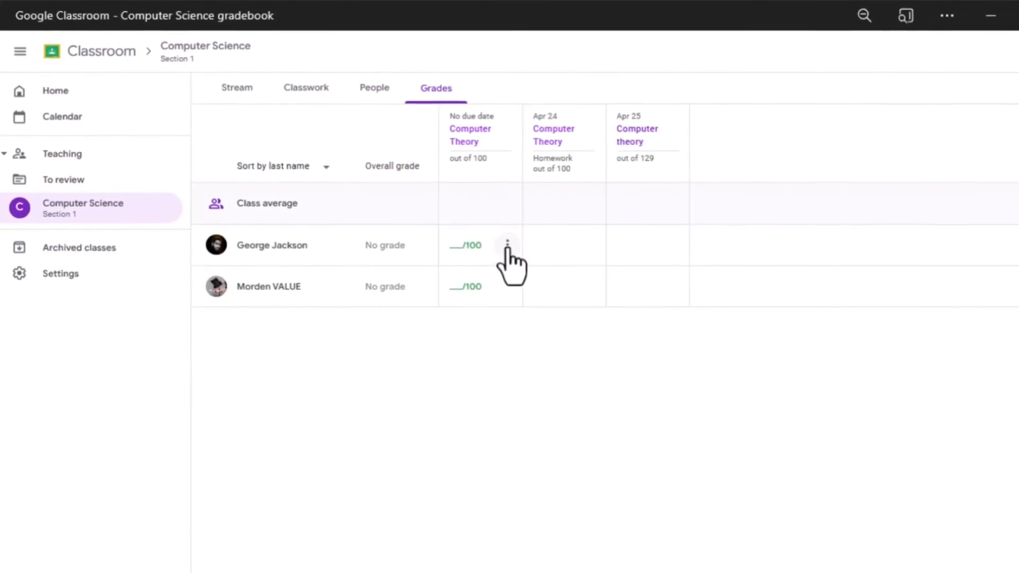
click(510, 247)
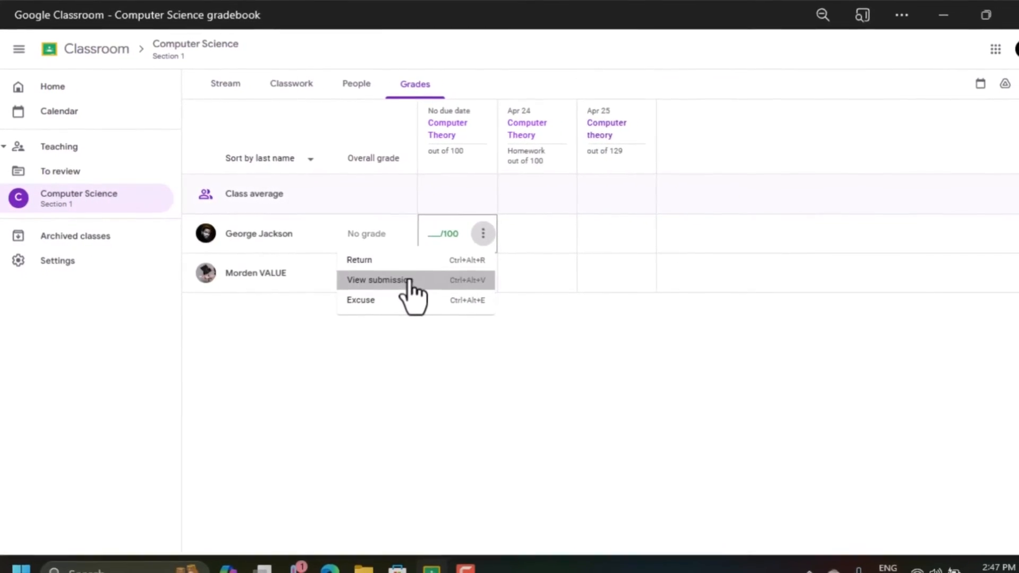
click(400, 285)
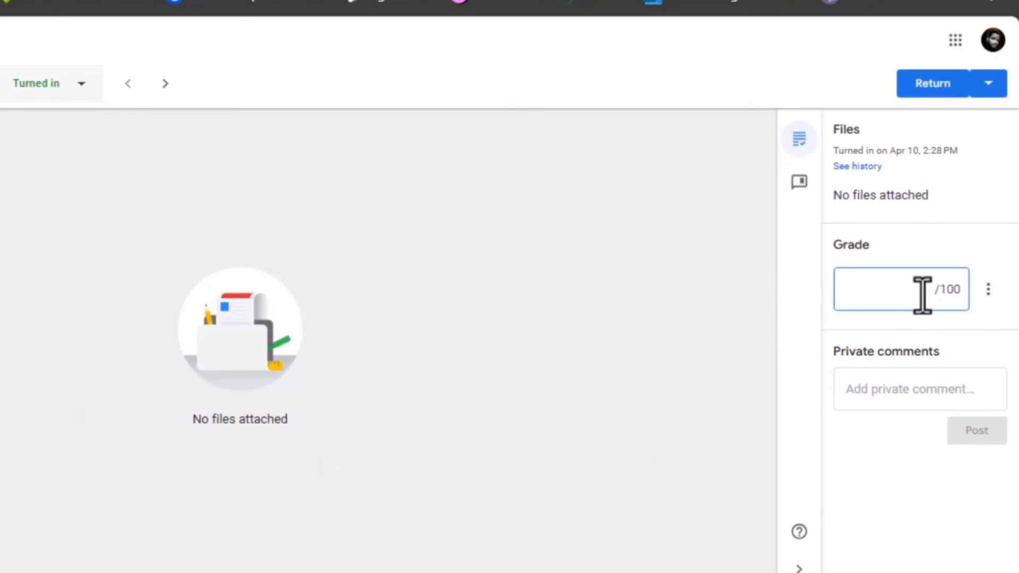
click(960, 302)
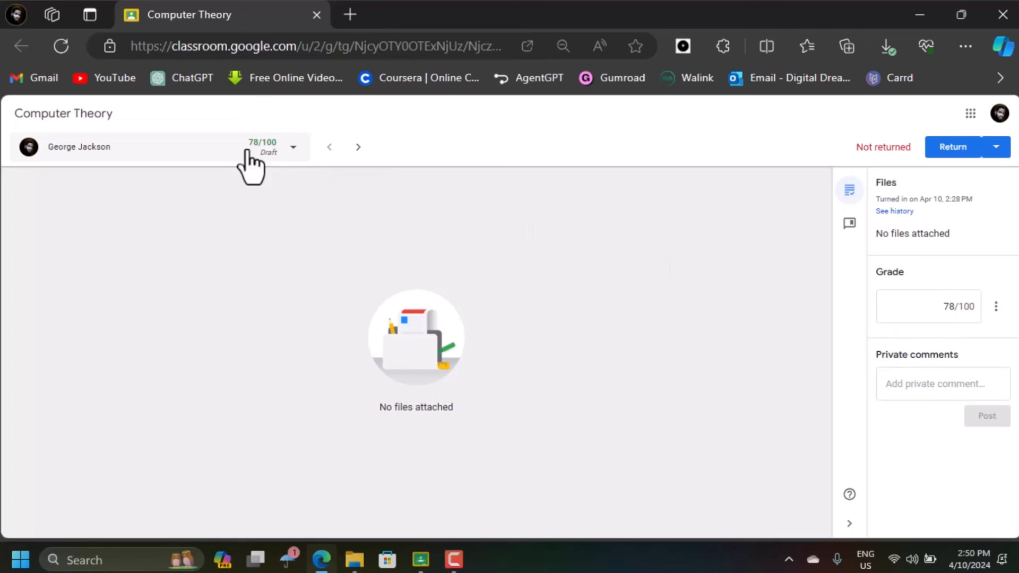
- Switch to the second student's Computer Theory submission and set its grade to 56 out of 100
click(293, 147)
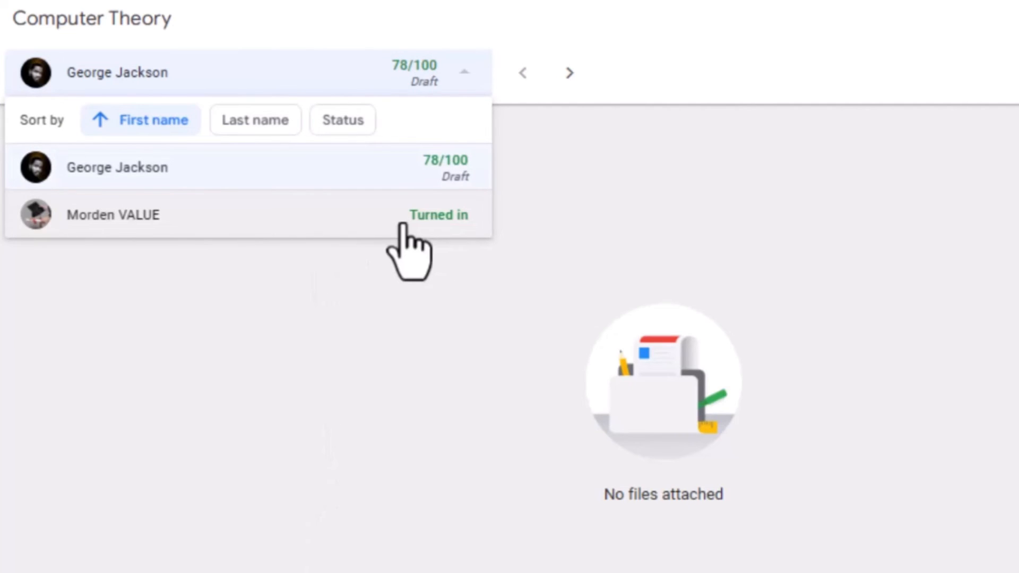
click(428, 217)
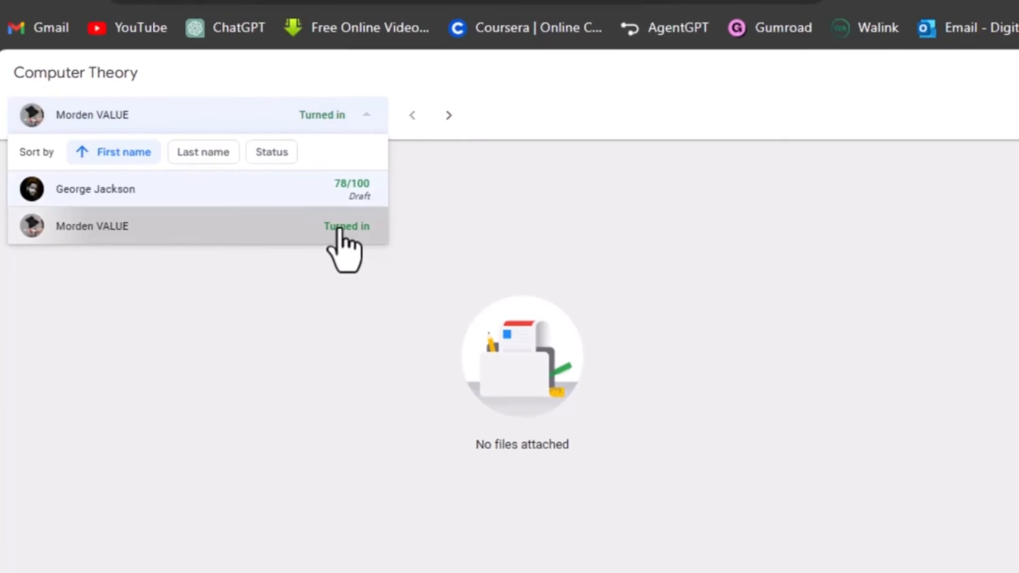
click(345, 228)
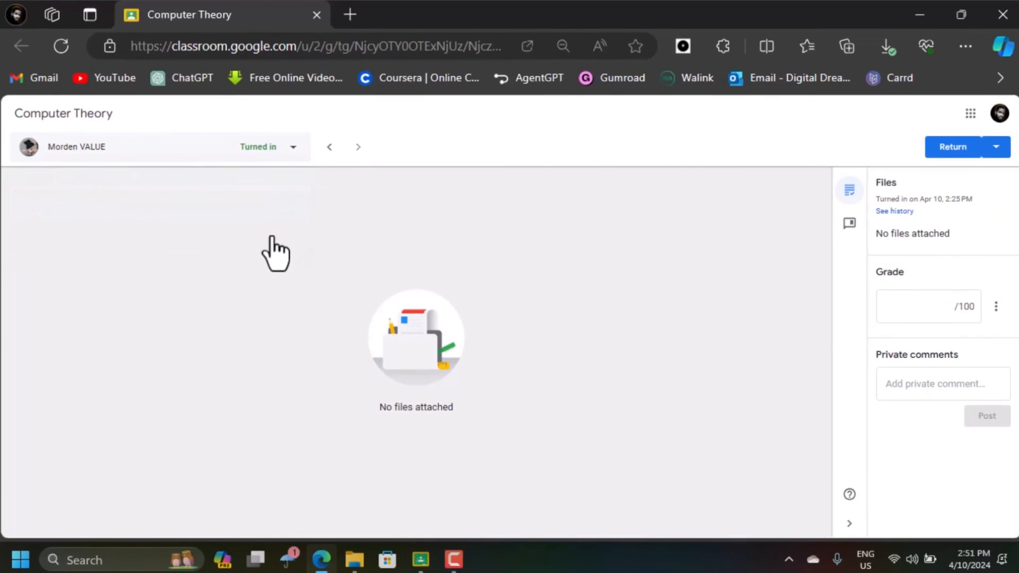
click(906, 299)
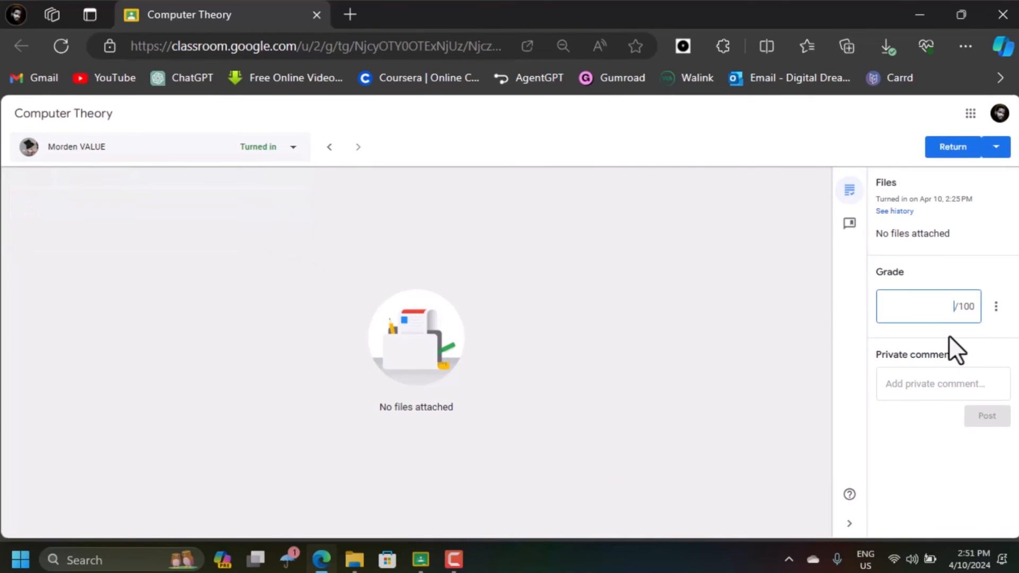
text(56)
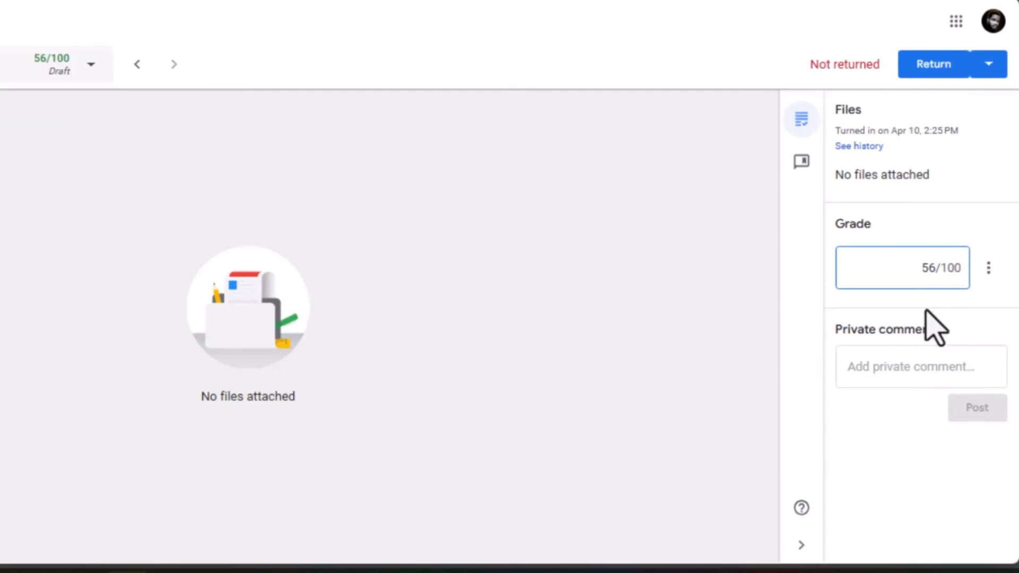
click(883, 378)
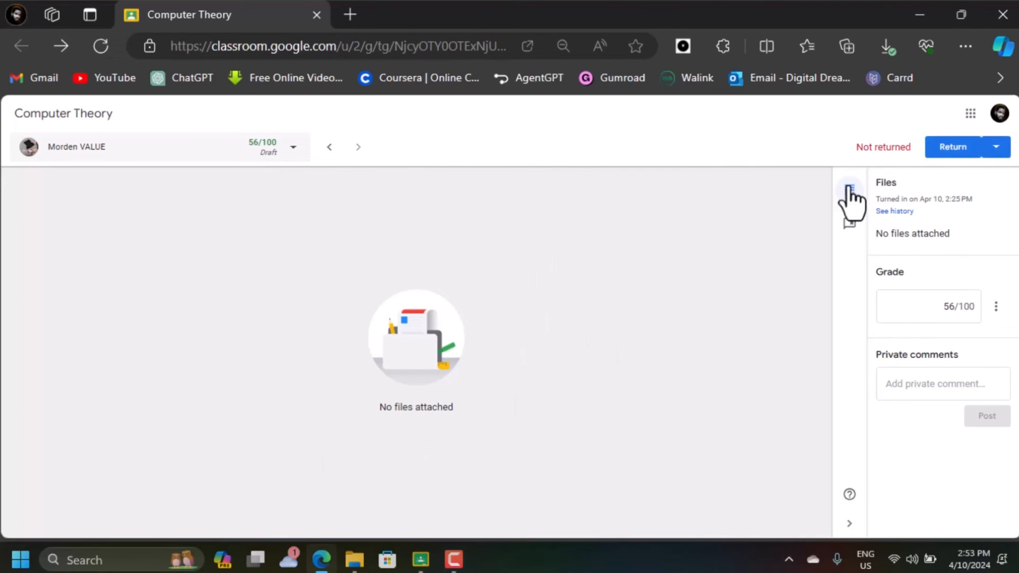
- Check the draft grades in the student list and return both students' Computer Theory submissions together
click(291, 153)
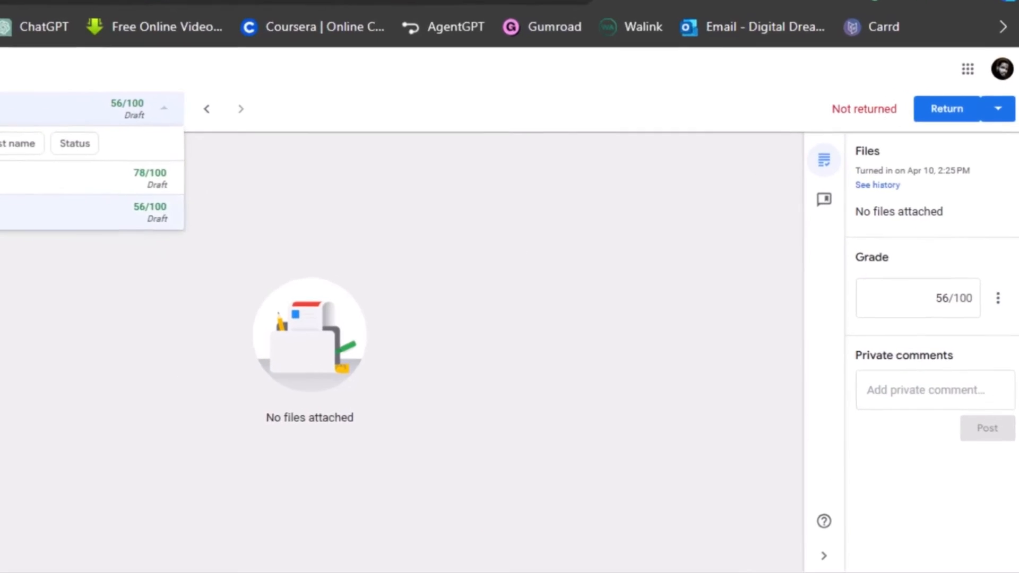
click(1001, 49)
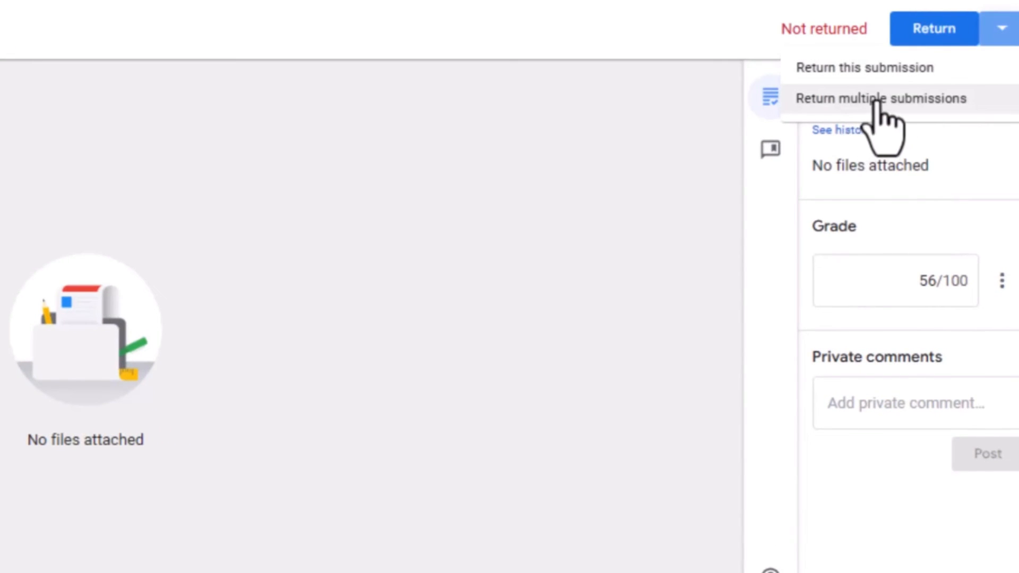
click(982, 101)
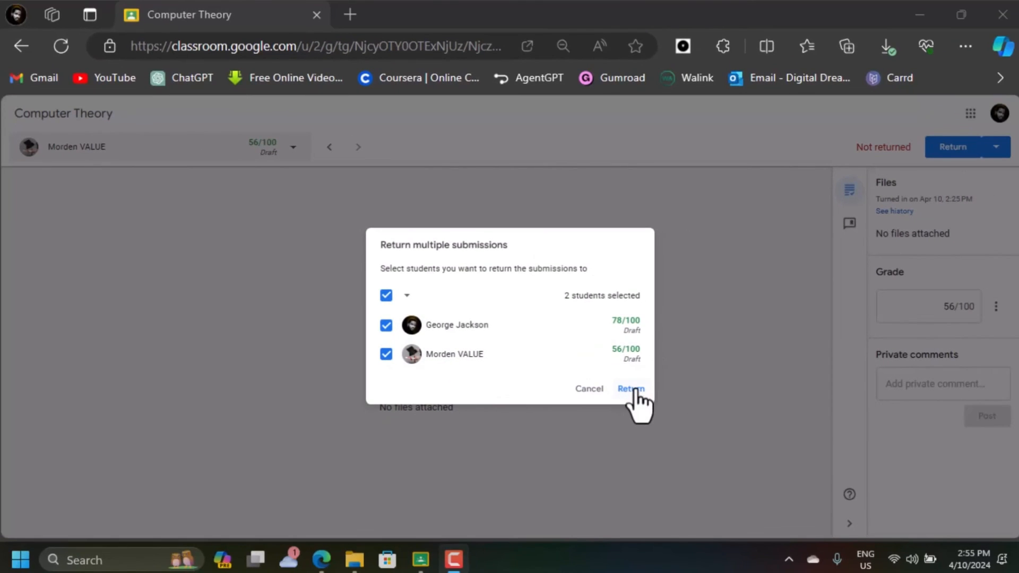
click(631, 390)
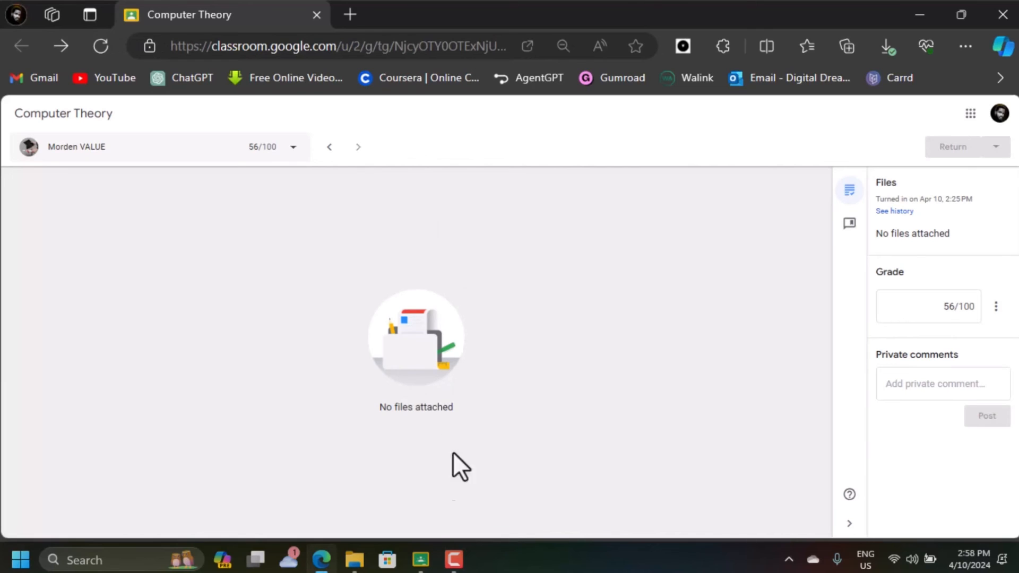
- Switch to the Classroom gradebook, open the first student's grade summary and filter the work by Turned in, Returned and Missing
click(441, 523)
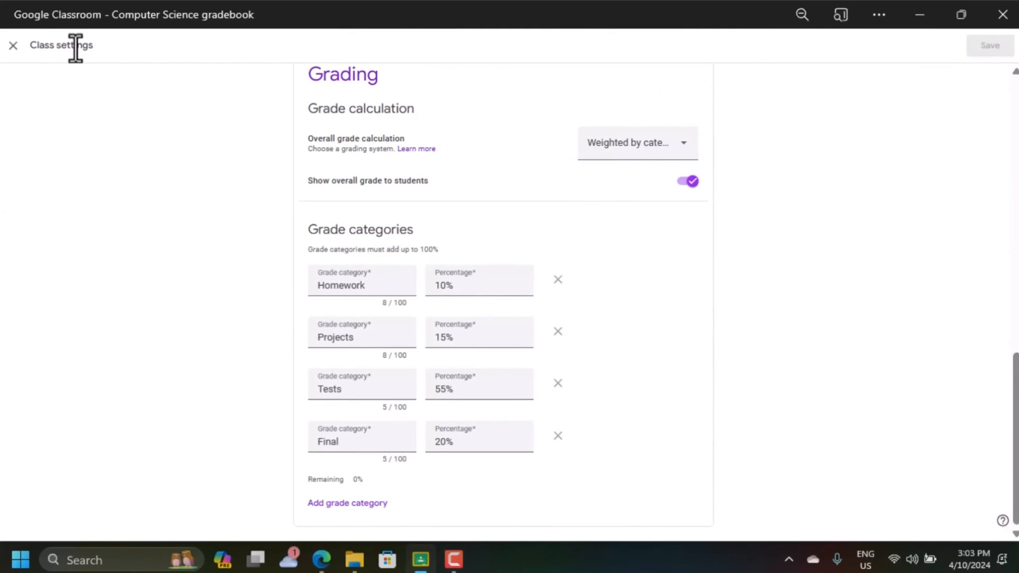
key(F10)
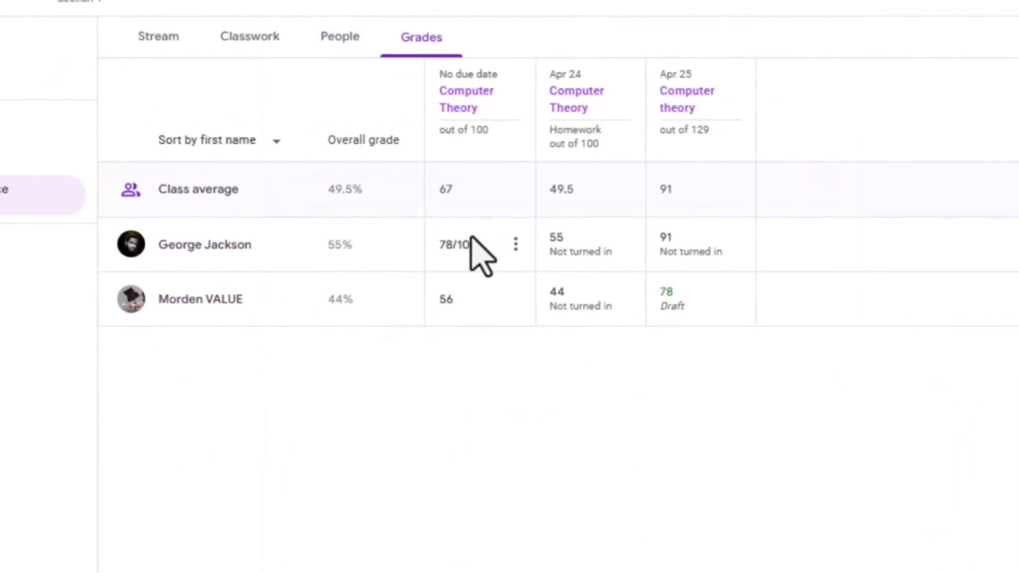
click(223, 250)
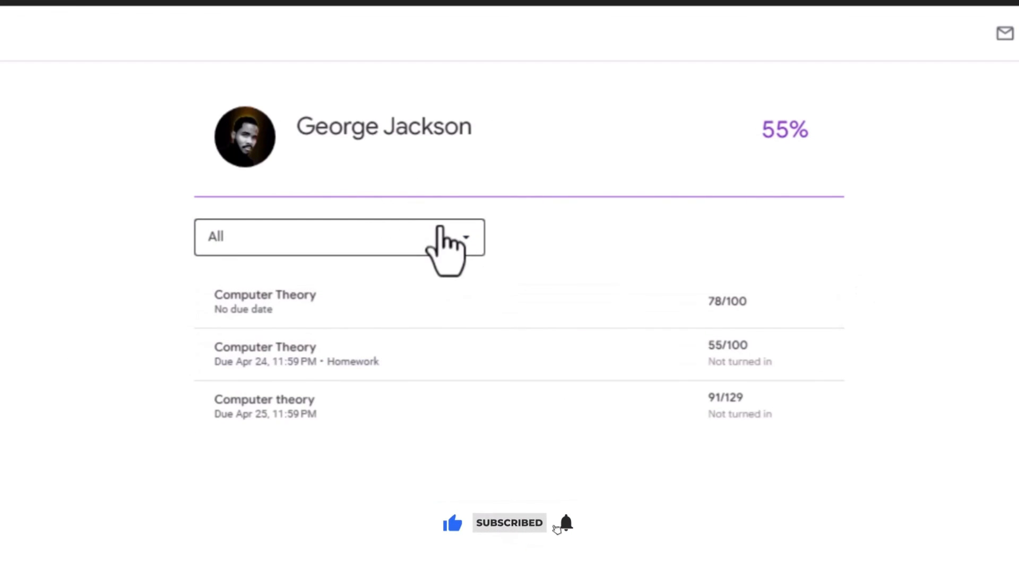
click(465, 238)
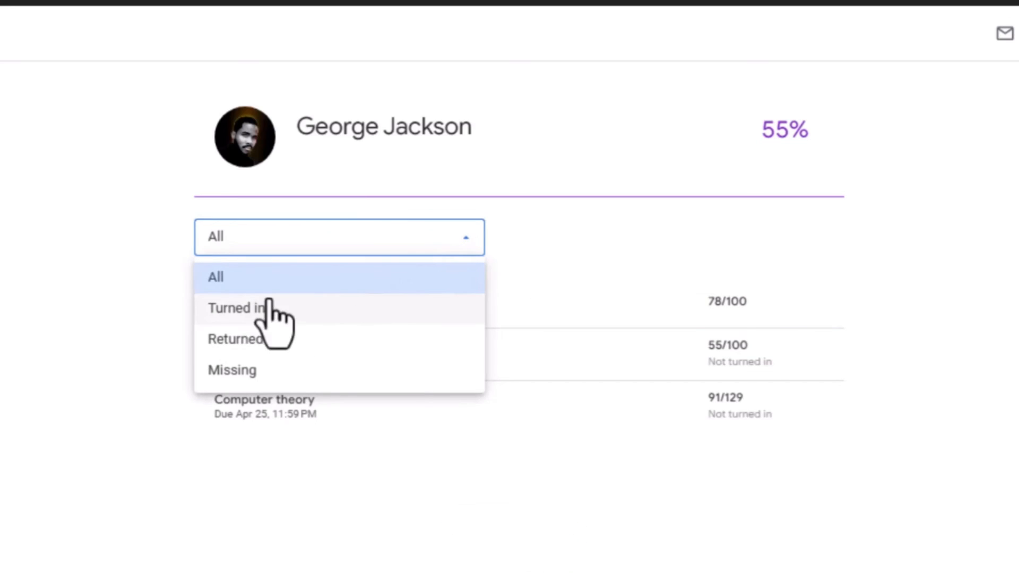
click(330, 317)
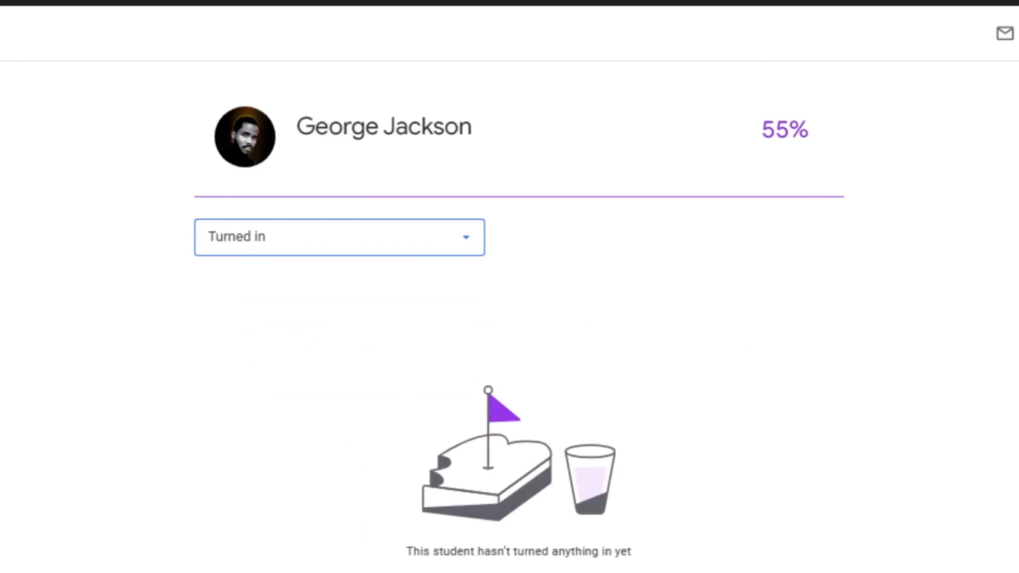
click(466, 242)
click(294, 340)
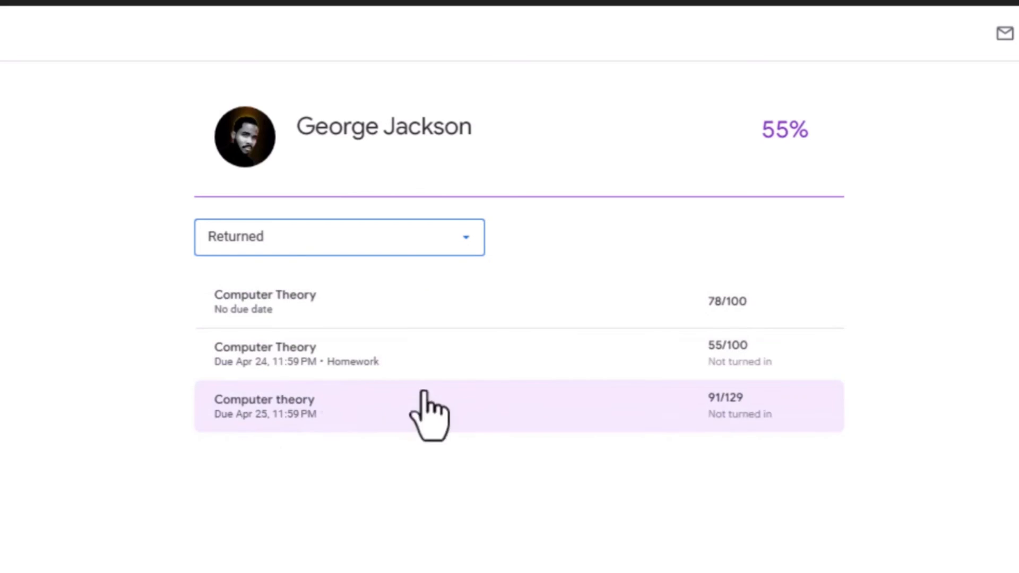
click(459, 242)
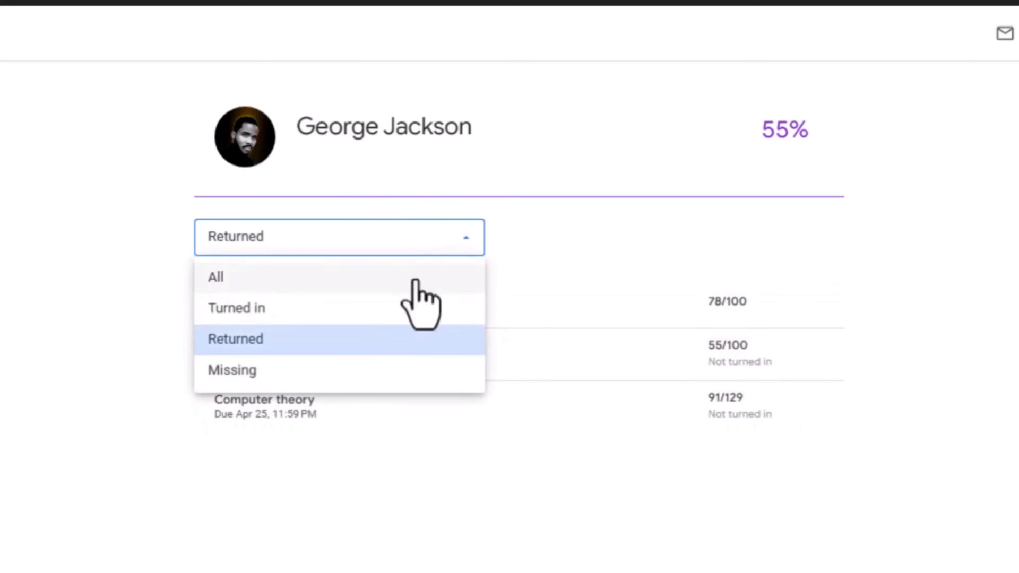
click(278, 380)
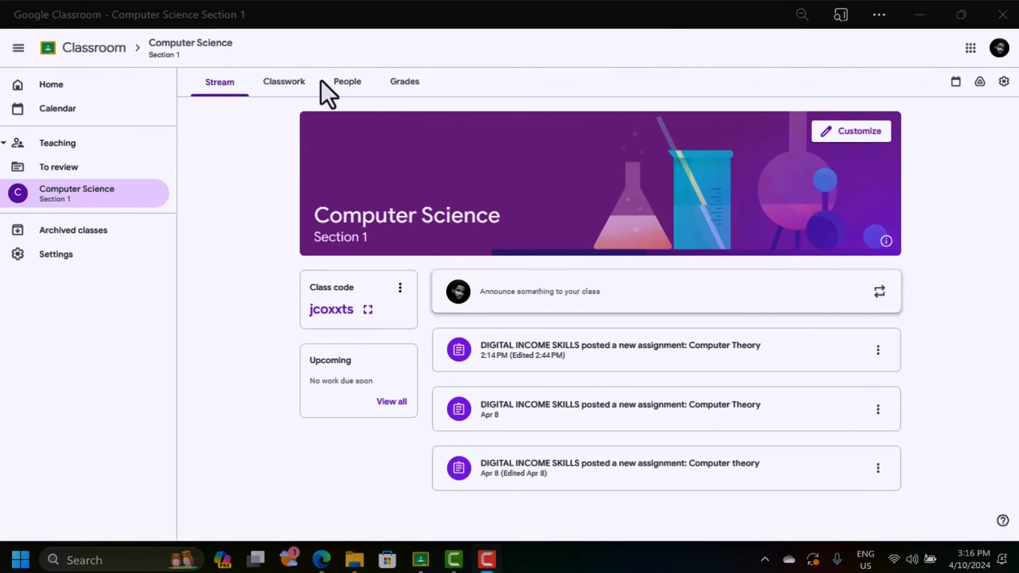
- Open the class's list of people and view the actions available for the first student
click(227, 92)
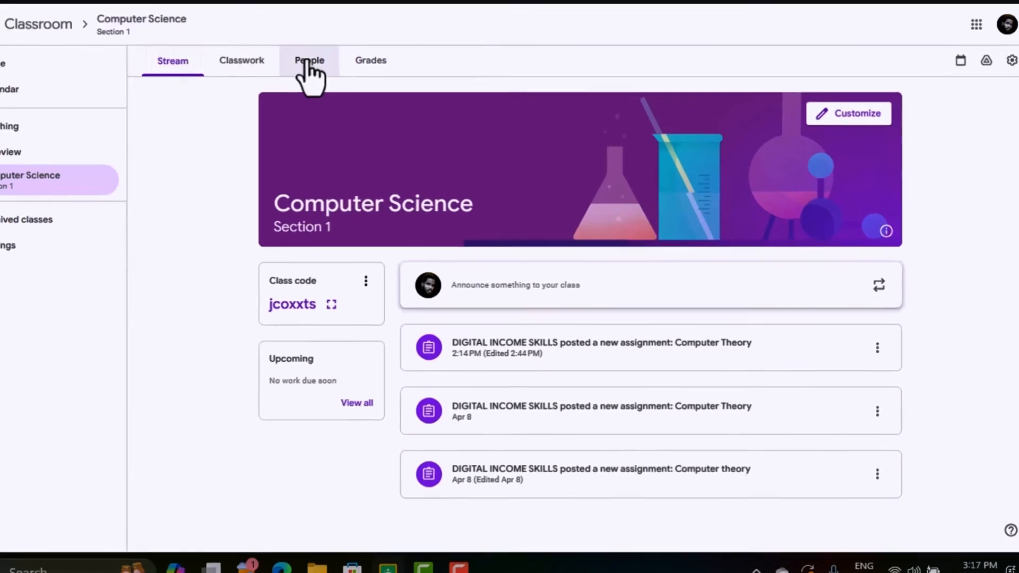
click(346, 94)
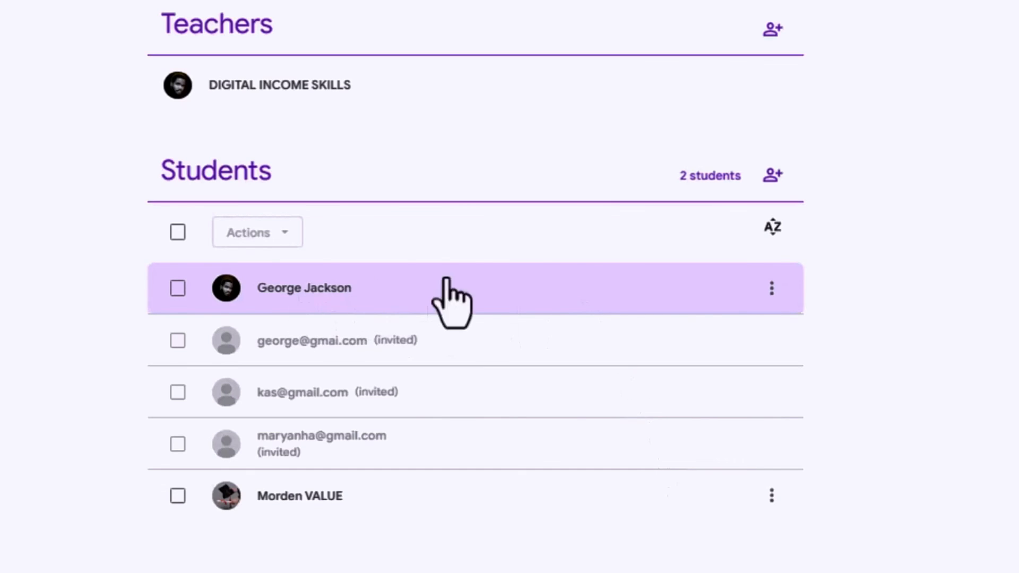
click(773, 287)
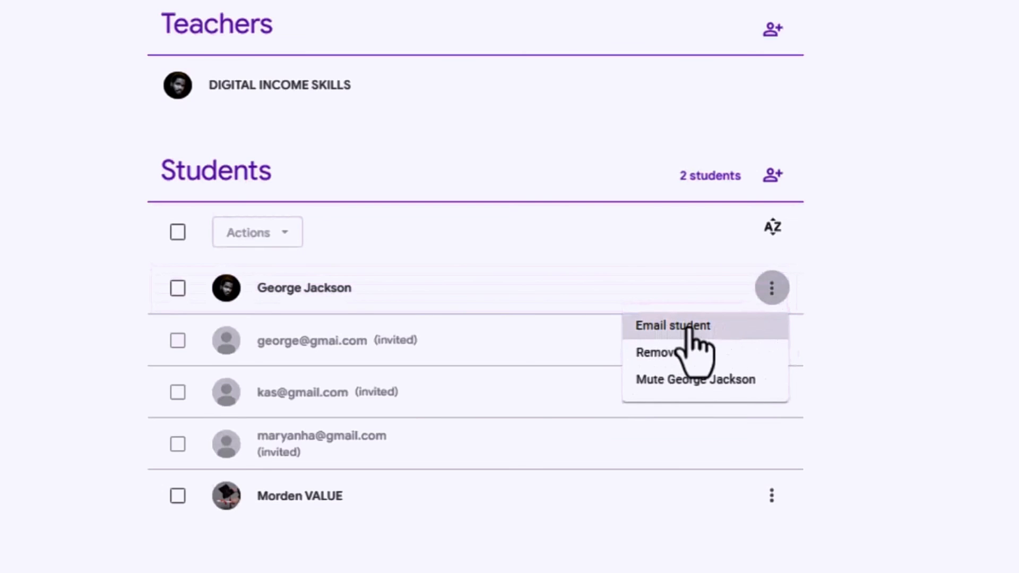
click(695, 487)
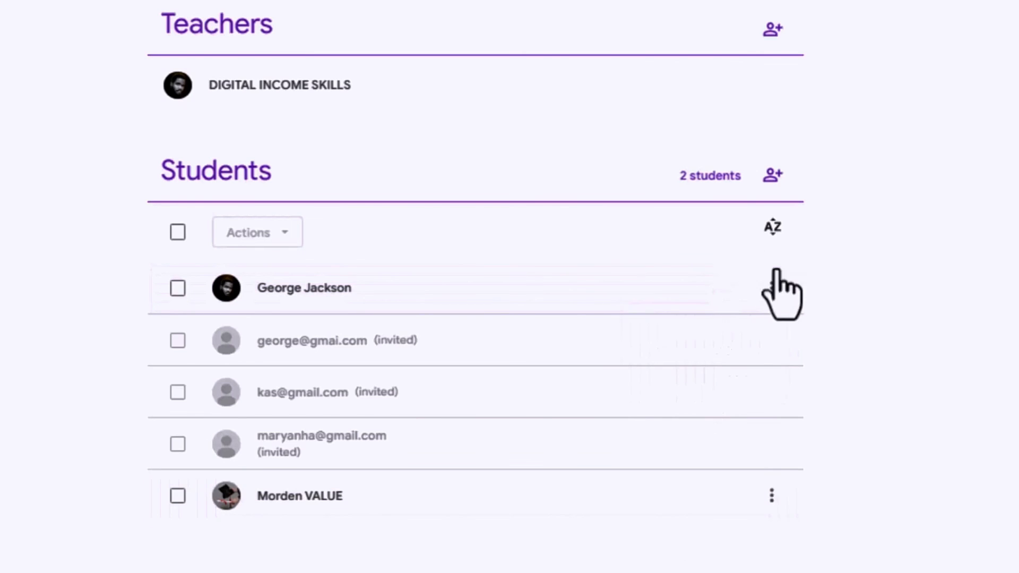
- Select the two enrolled students and choose to email them, and select the whole student list to view its bulk actions
click(177, 288)
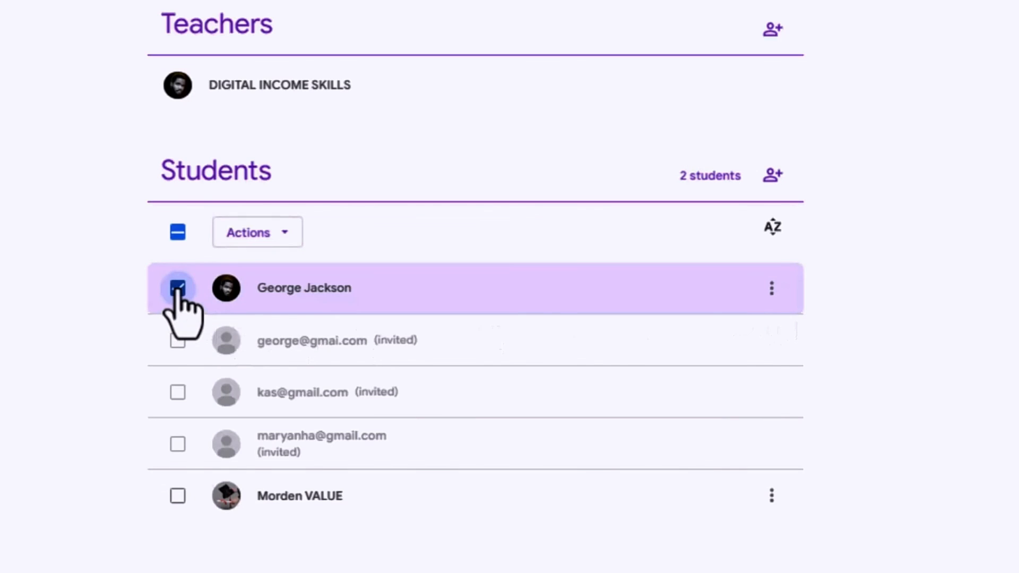
click(178, 496)
click(249, 235)
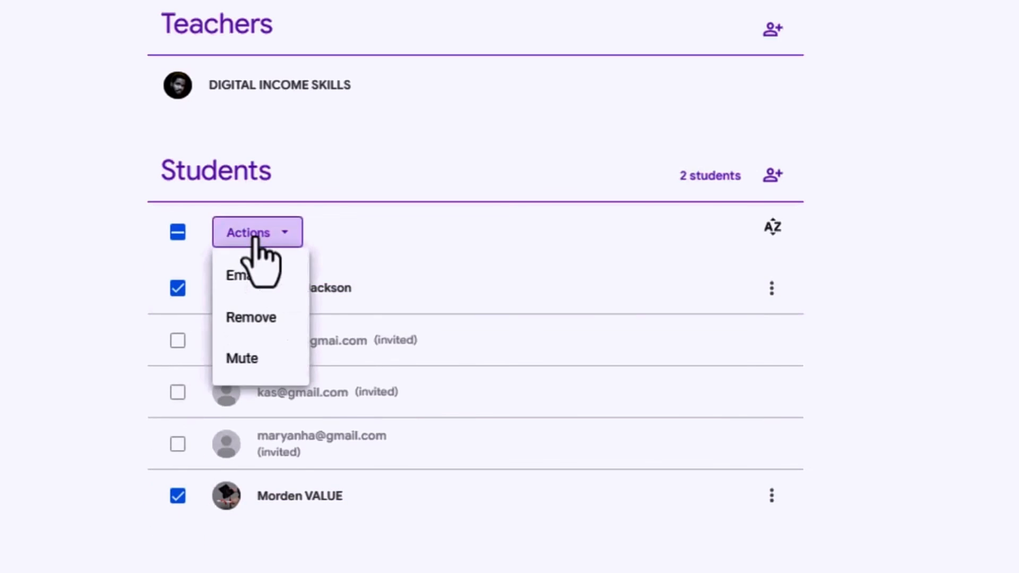
click(249, 275)
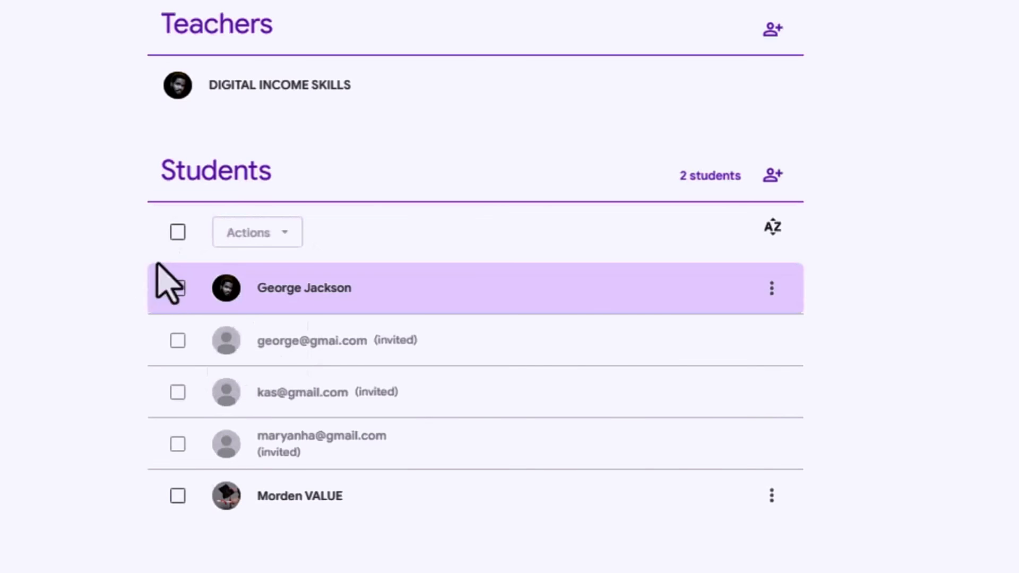
click(179, 232)
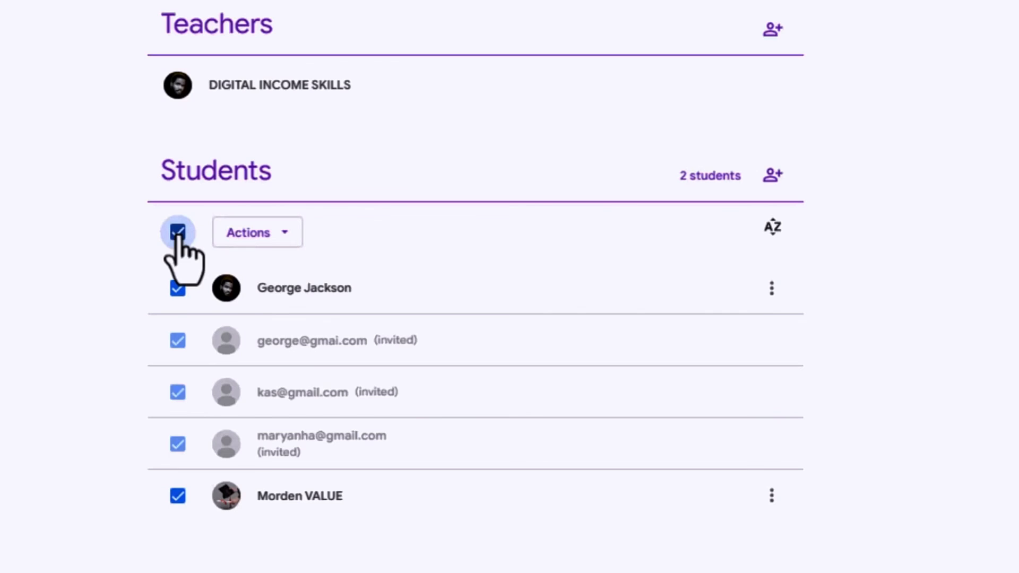
click(260, 233)
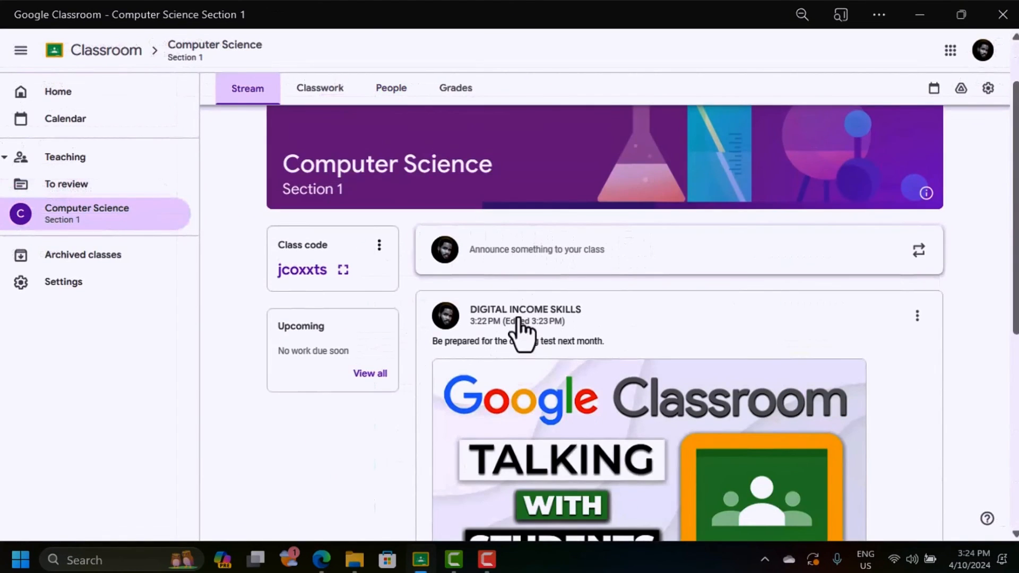
- Look through the class stream at the announcement about the coming test and its attached image
scroll(523, 330, down, 5)
scroll(339, 244, up, 3)
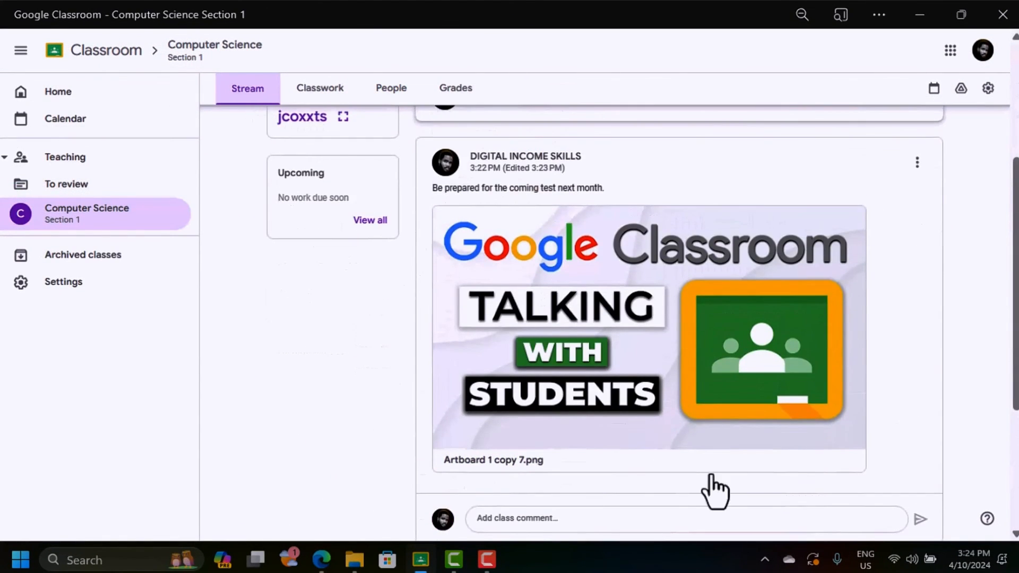
scroll(350, 340, up, 2)
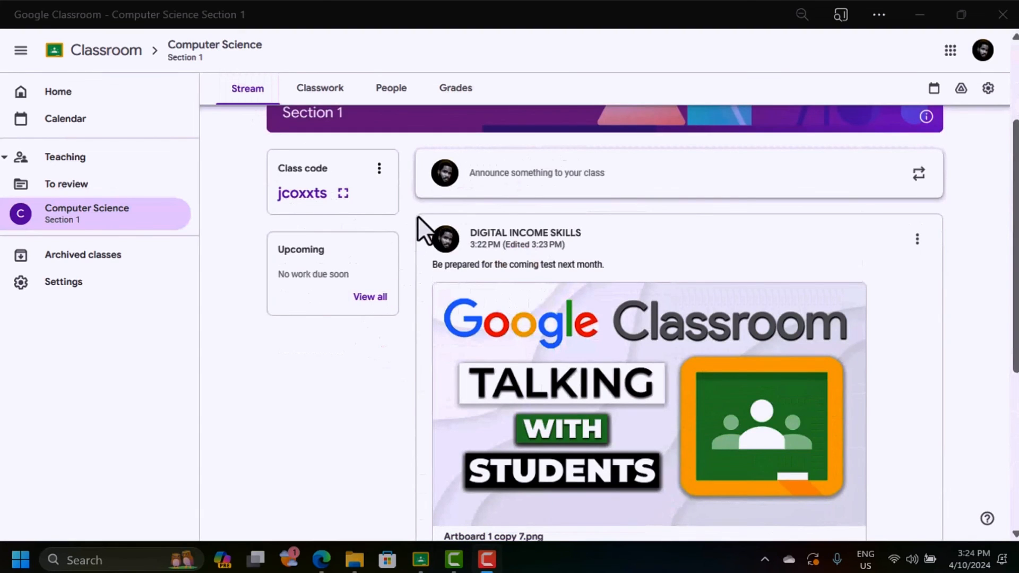
scroll(434, 234, down, 5)
scroll(529, 325, up, 4)
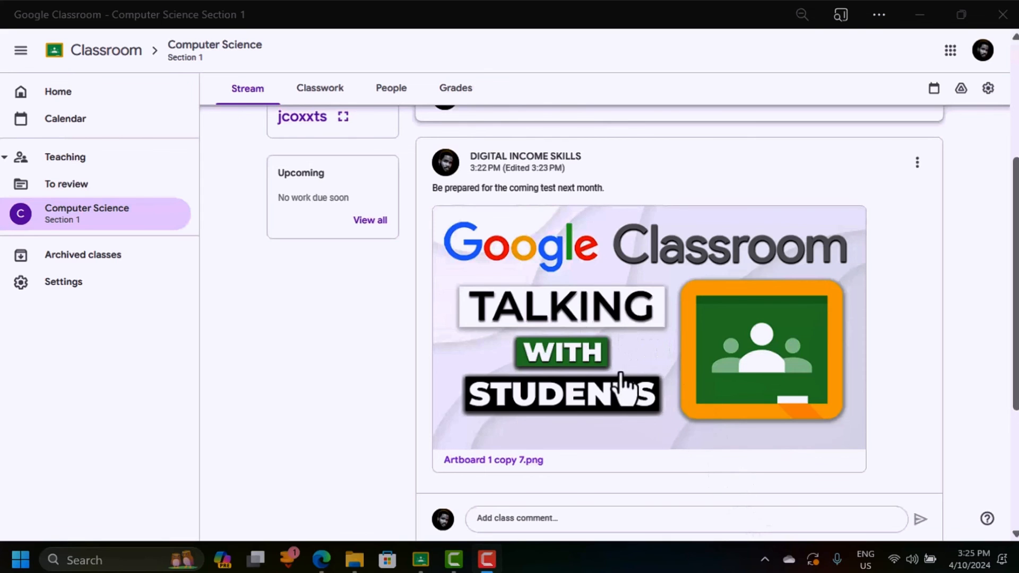
scroll(507, 379, up, 5)
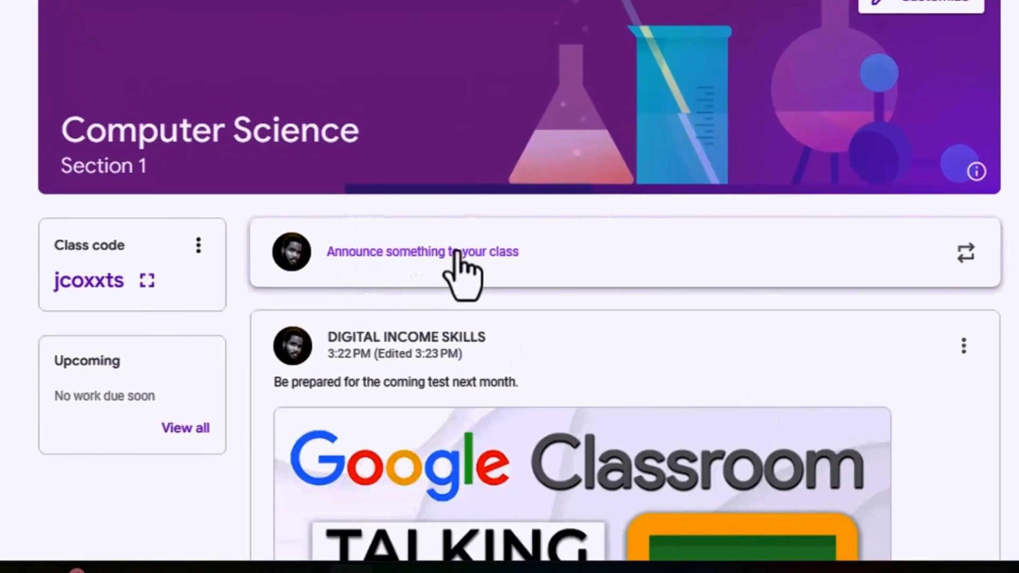
- Write an announcement headed "Just a couple reminders:" about a short Quiz at the end of the week and choosing a partner for the final project
click(549, 254)
text(Just a couple reminders:)
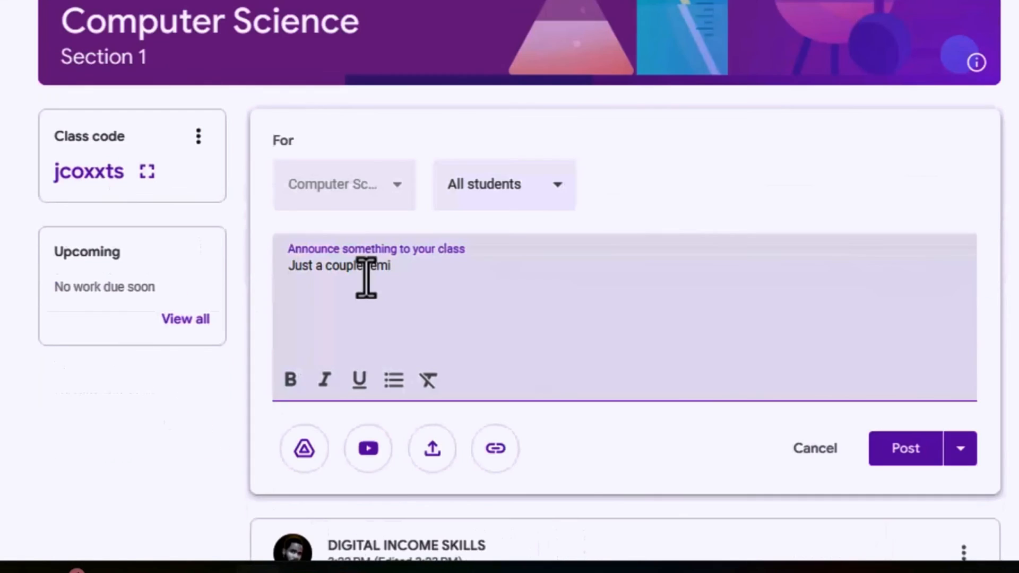
key(Return)
text(-There will be a short Quiz at the end of the week.)
key(Return)
text(-Start thinking about who you want to partner with for your final proje)
text(ct.)
- View the announcement's publishing options and post it to the class immediately
scroll(459, 98, down, 4)
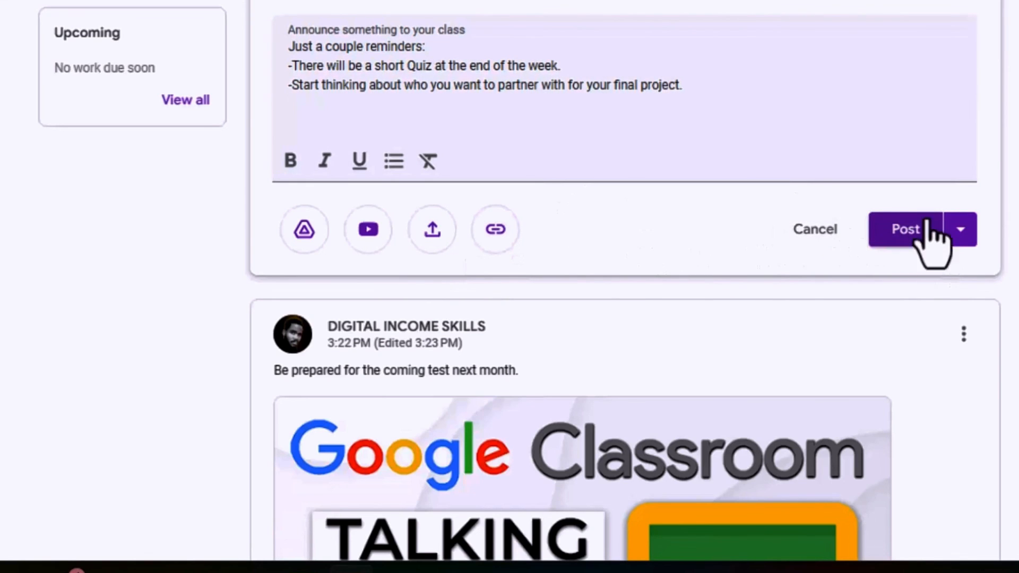
click(956, 238)
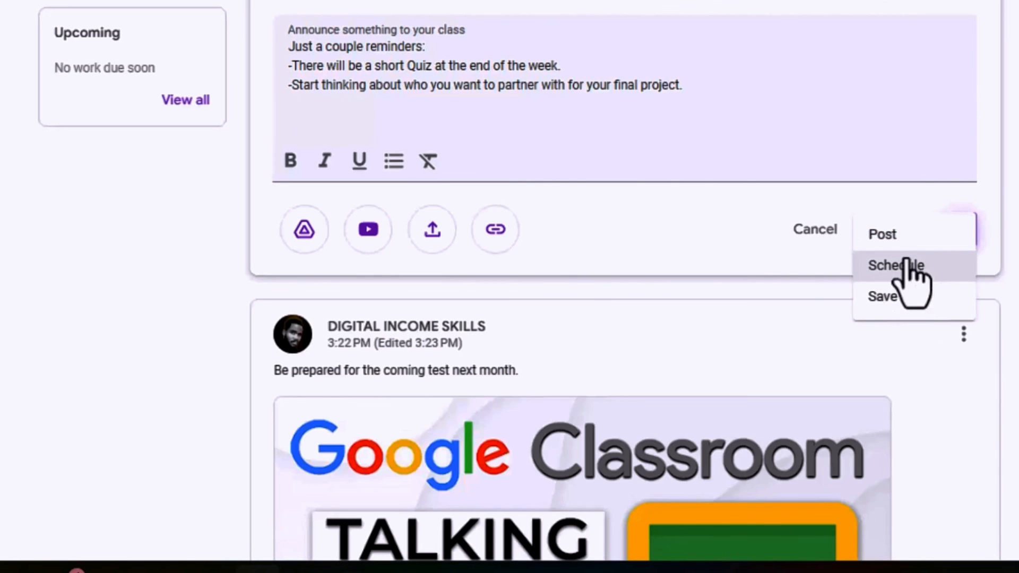
click(777, 223)
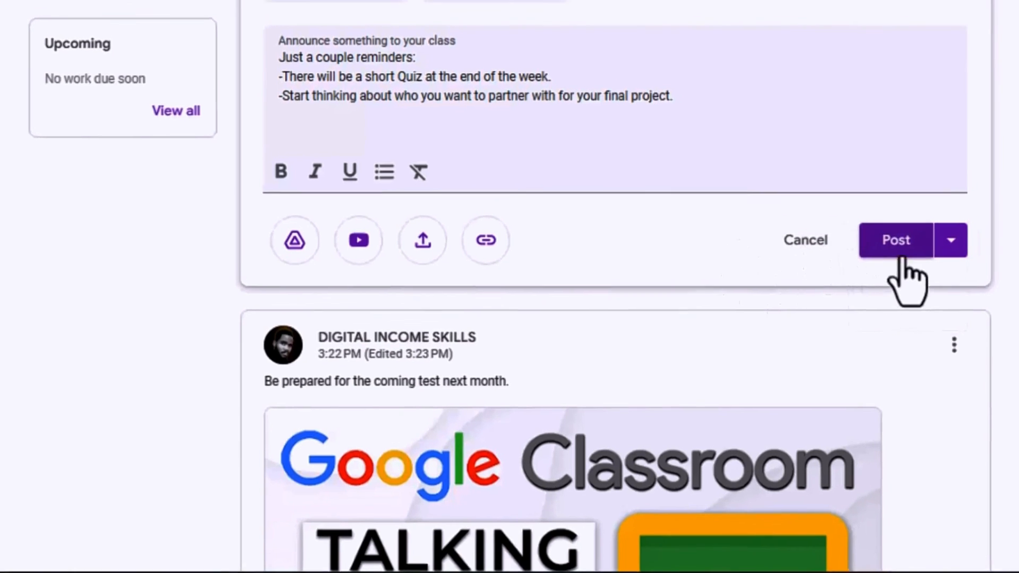
click(908, 234)
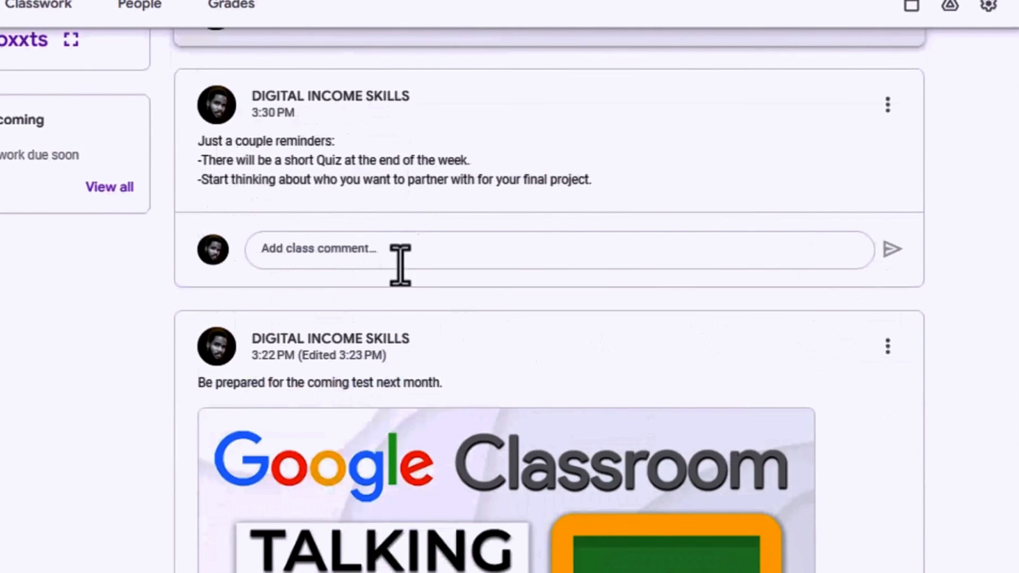
scroll(306, 302, up, 2)
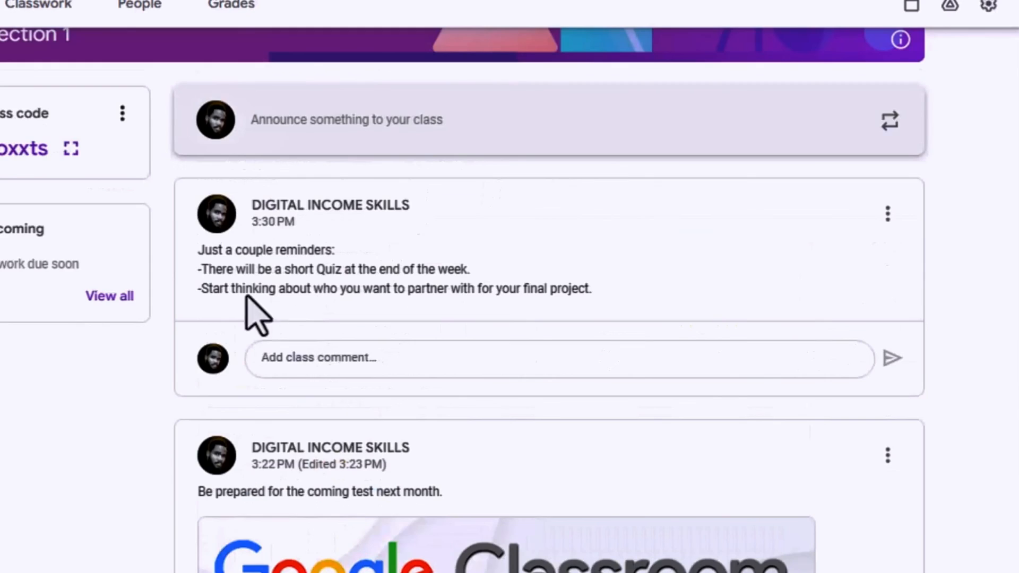